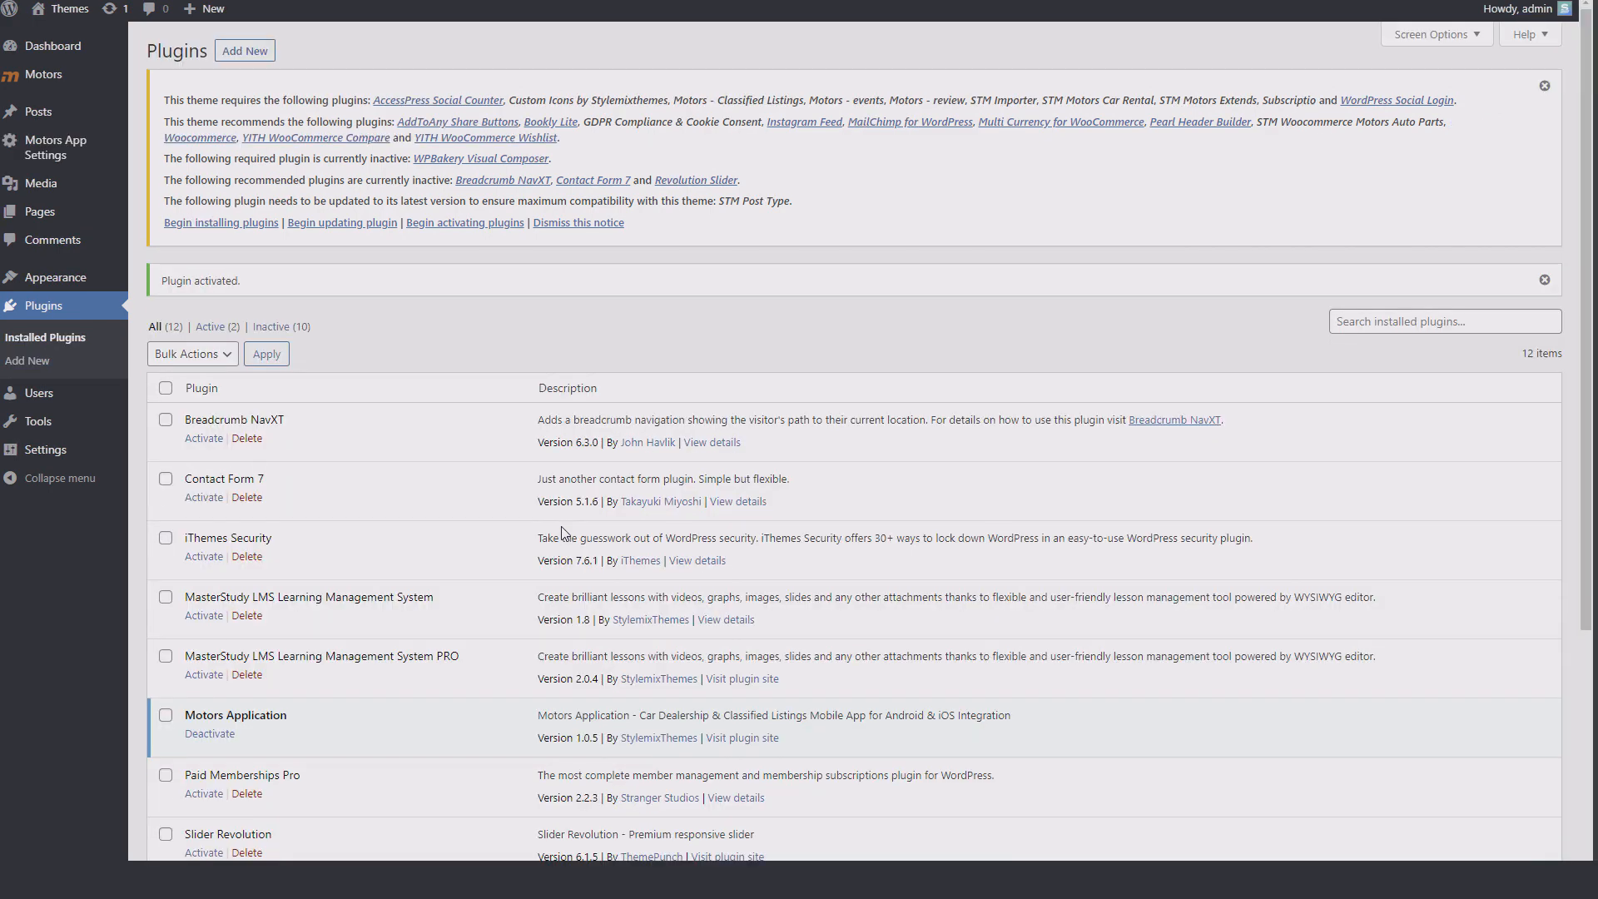
Step: Open Motors App Settings from the WordPress admin sidebar
left_click(89, 162)
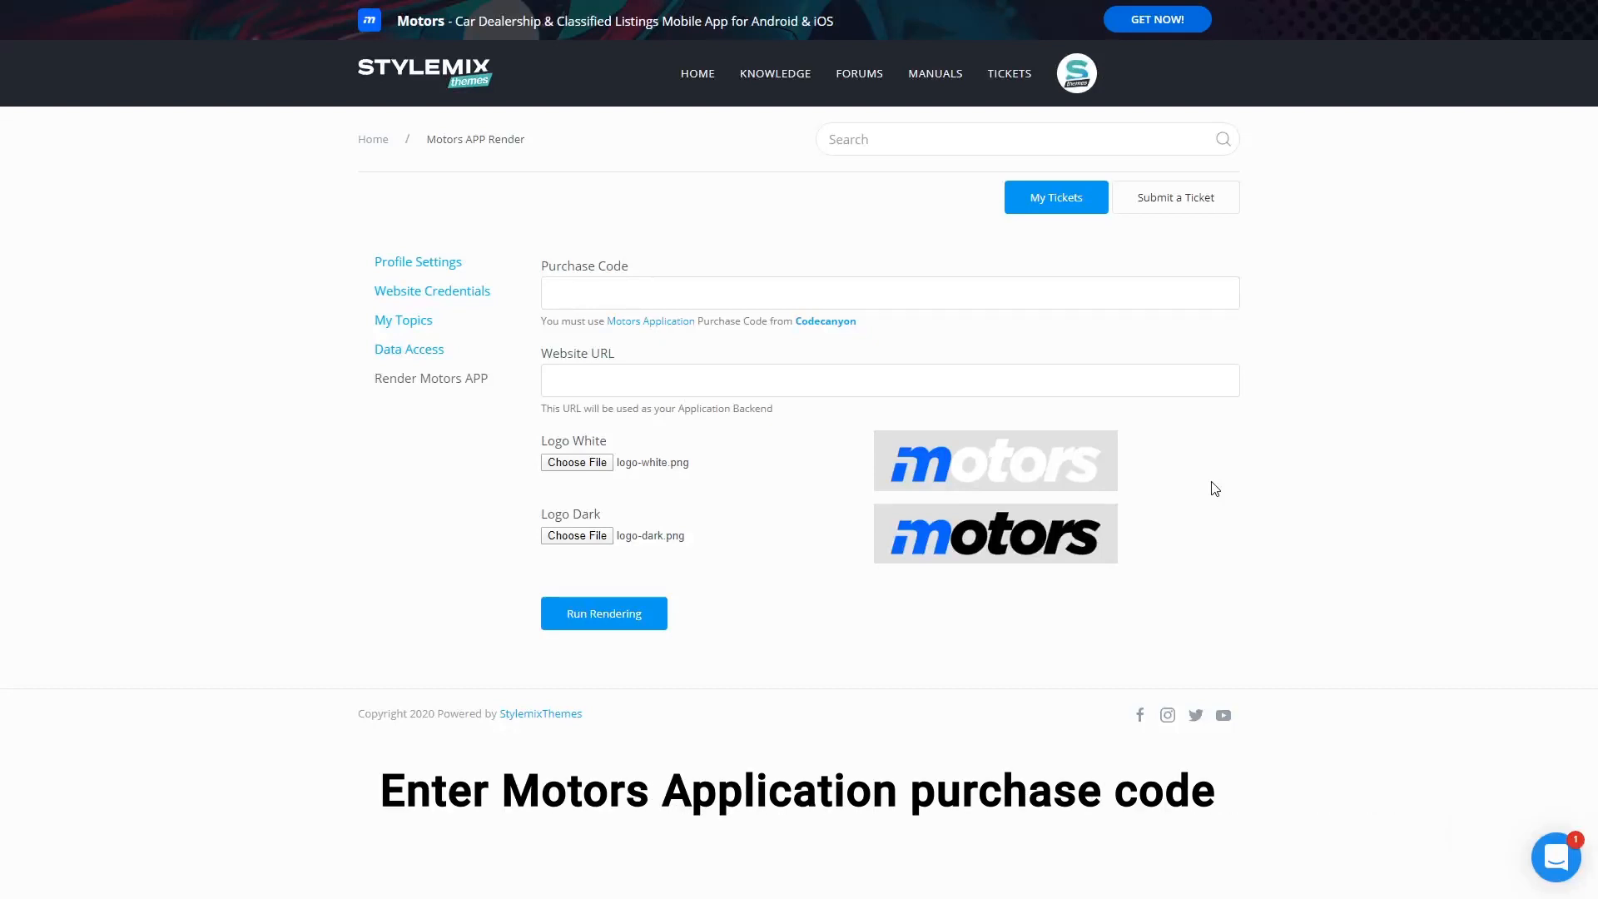
left_click(1038, 289)
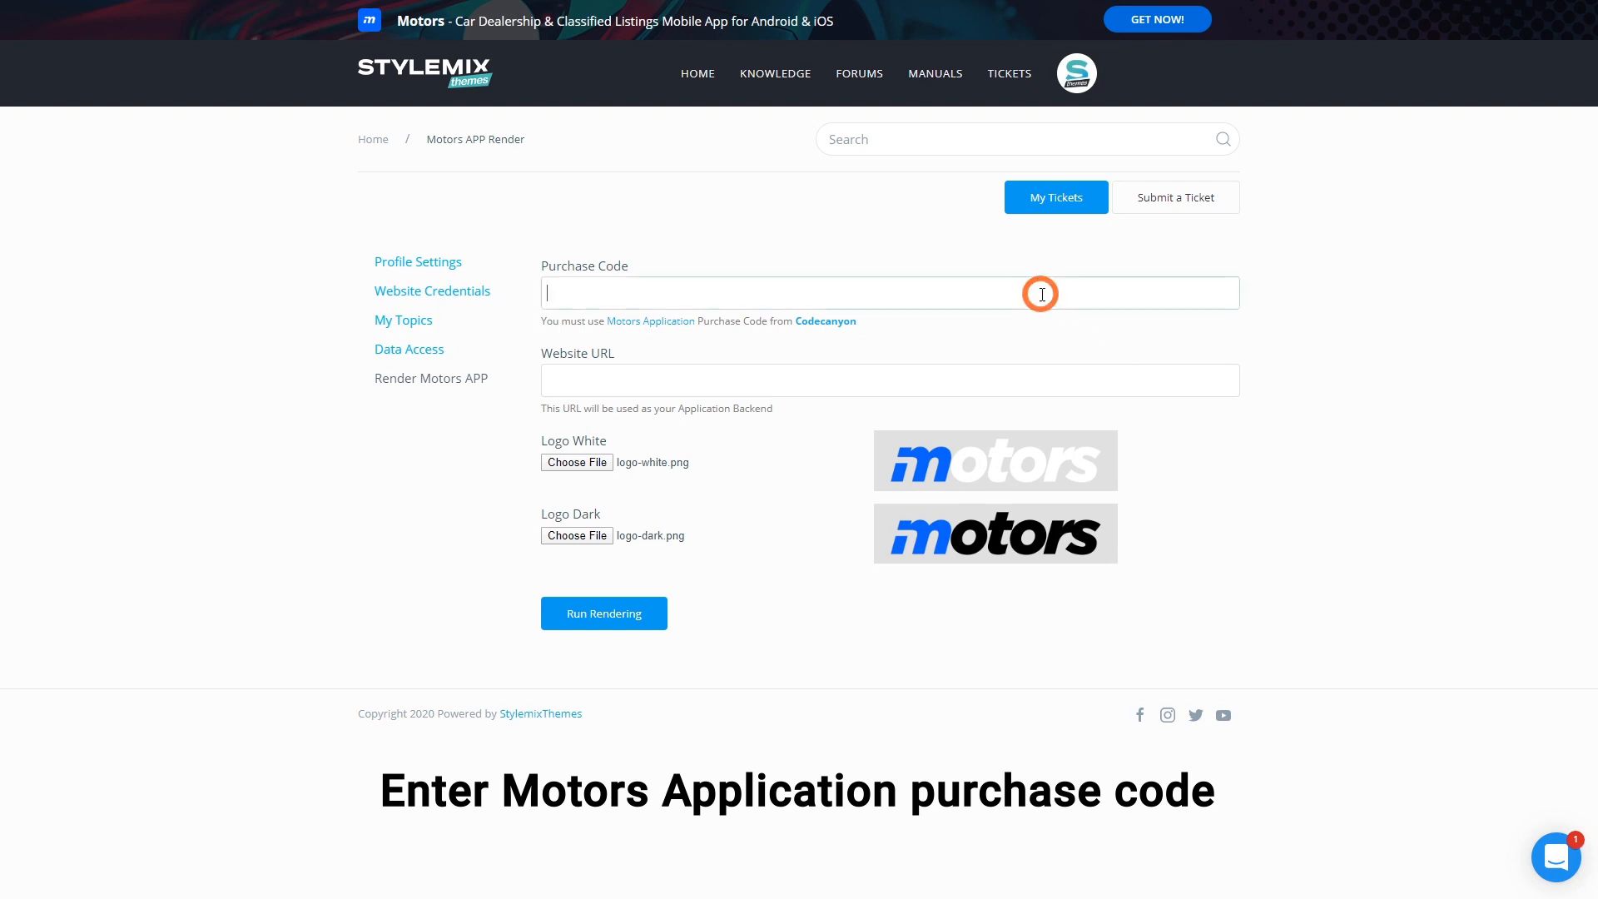
key("ctrl+v")
left_click(1273, 349)
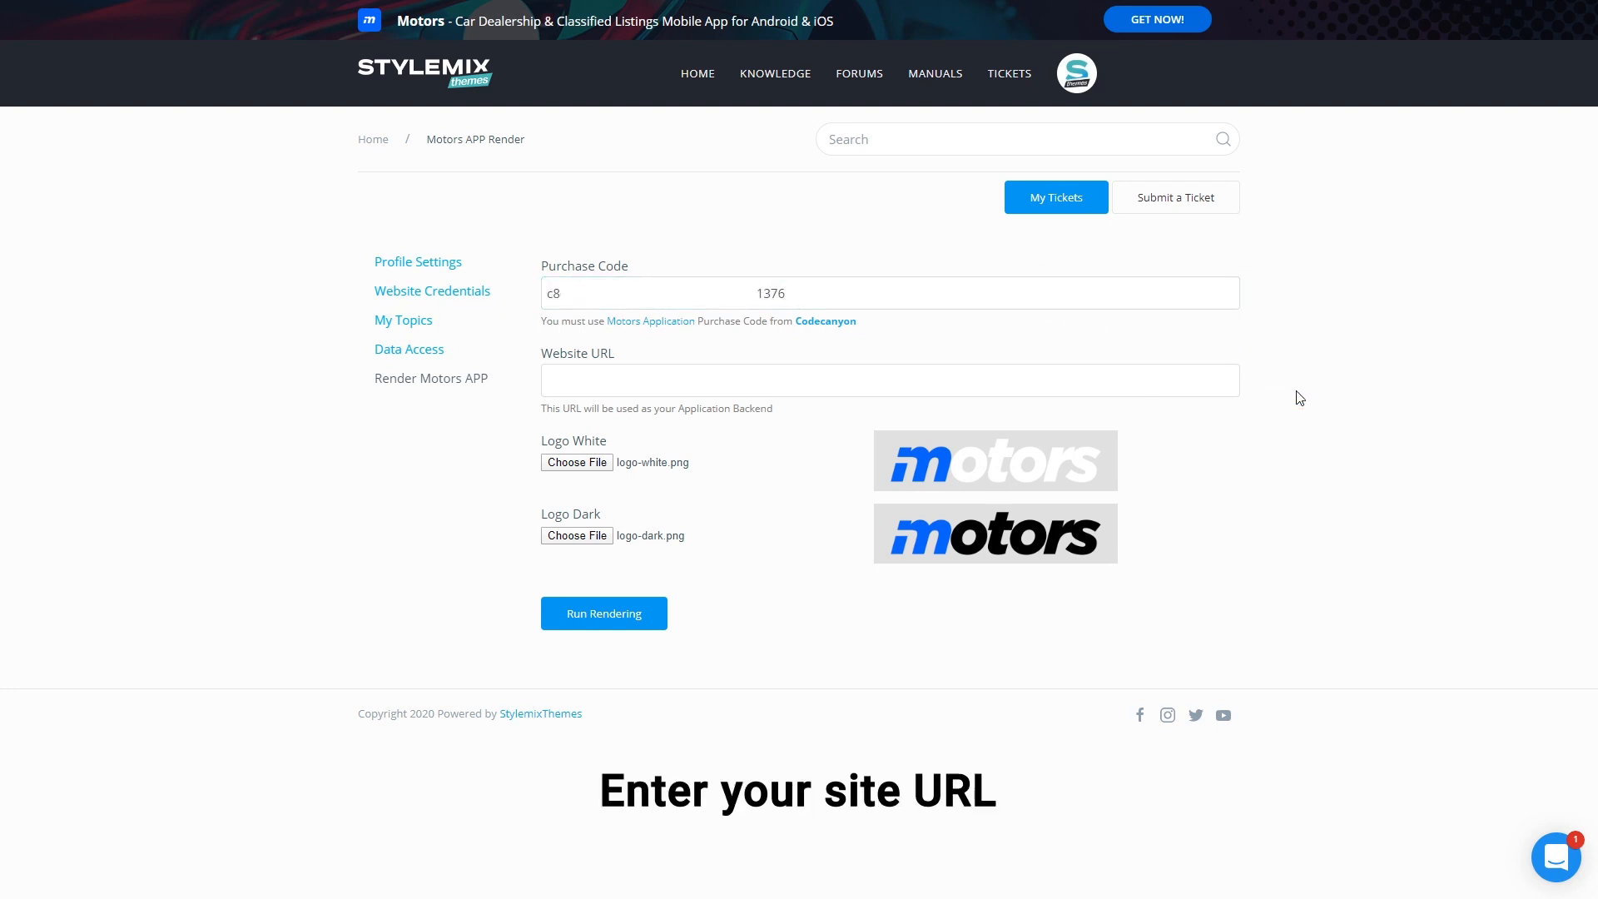
left_click(1163, 371)
type("http://themecheck.stylemix.biz/")
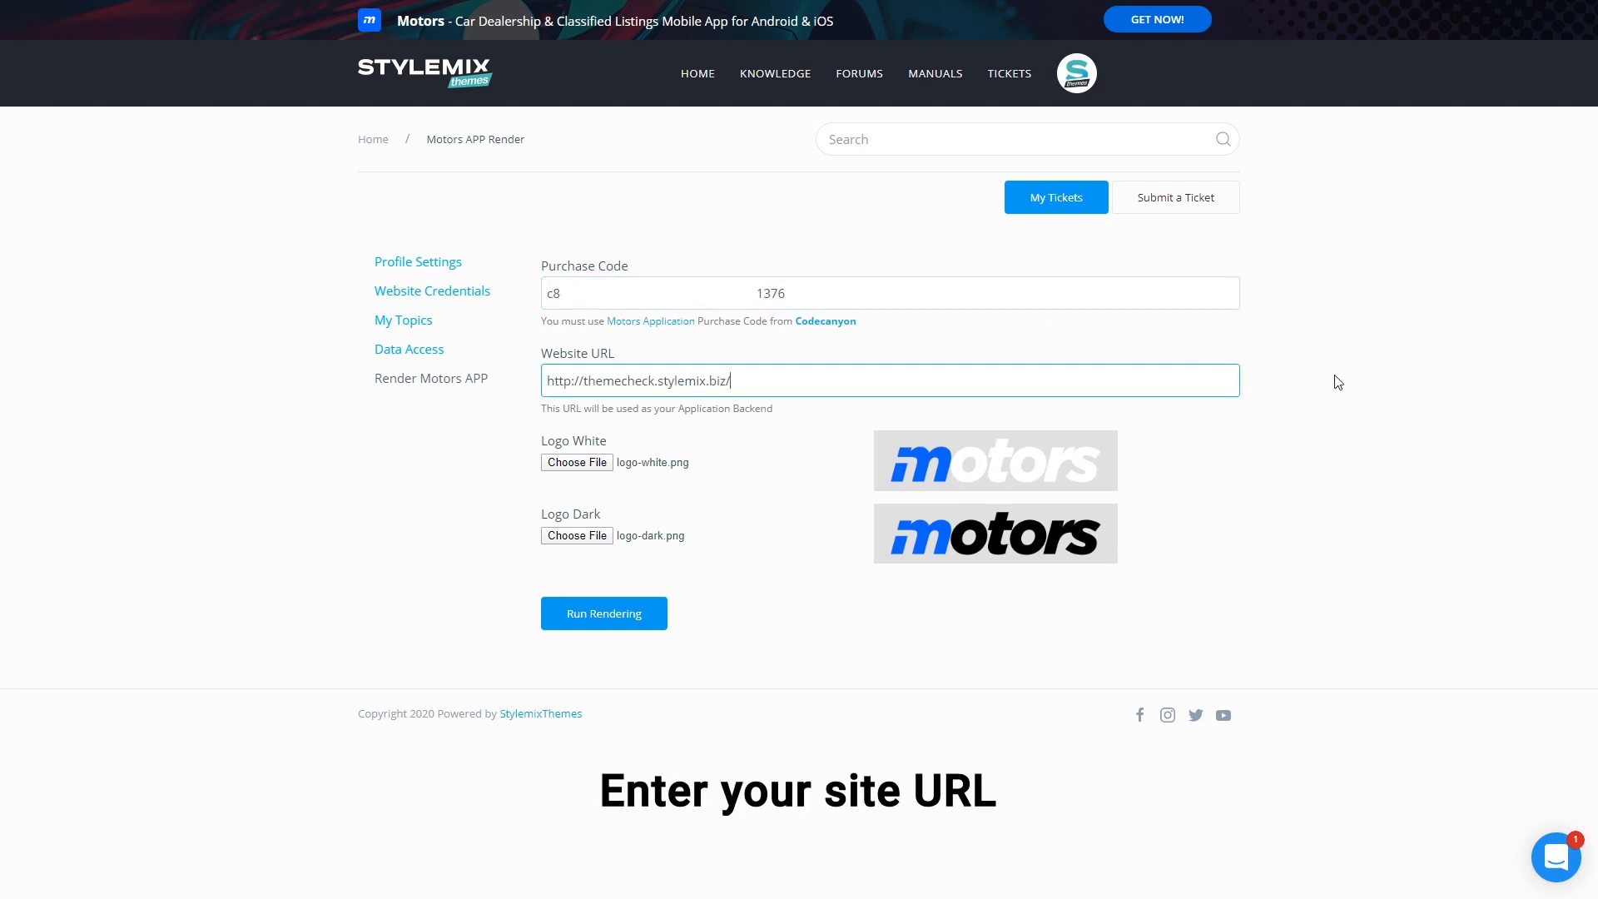
key("BackSpace")
left_click(746, 474)
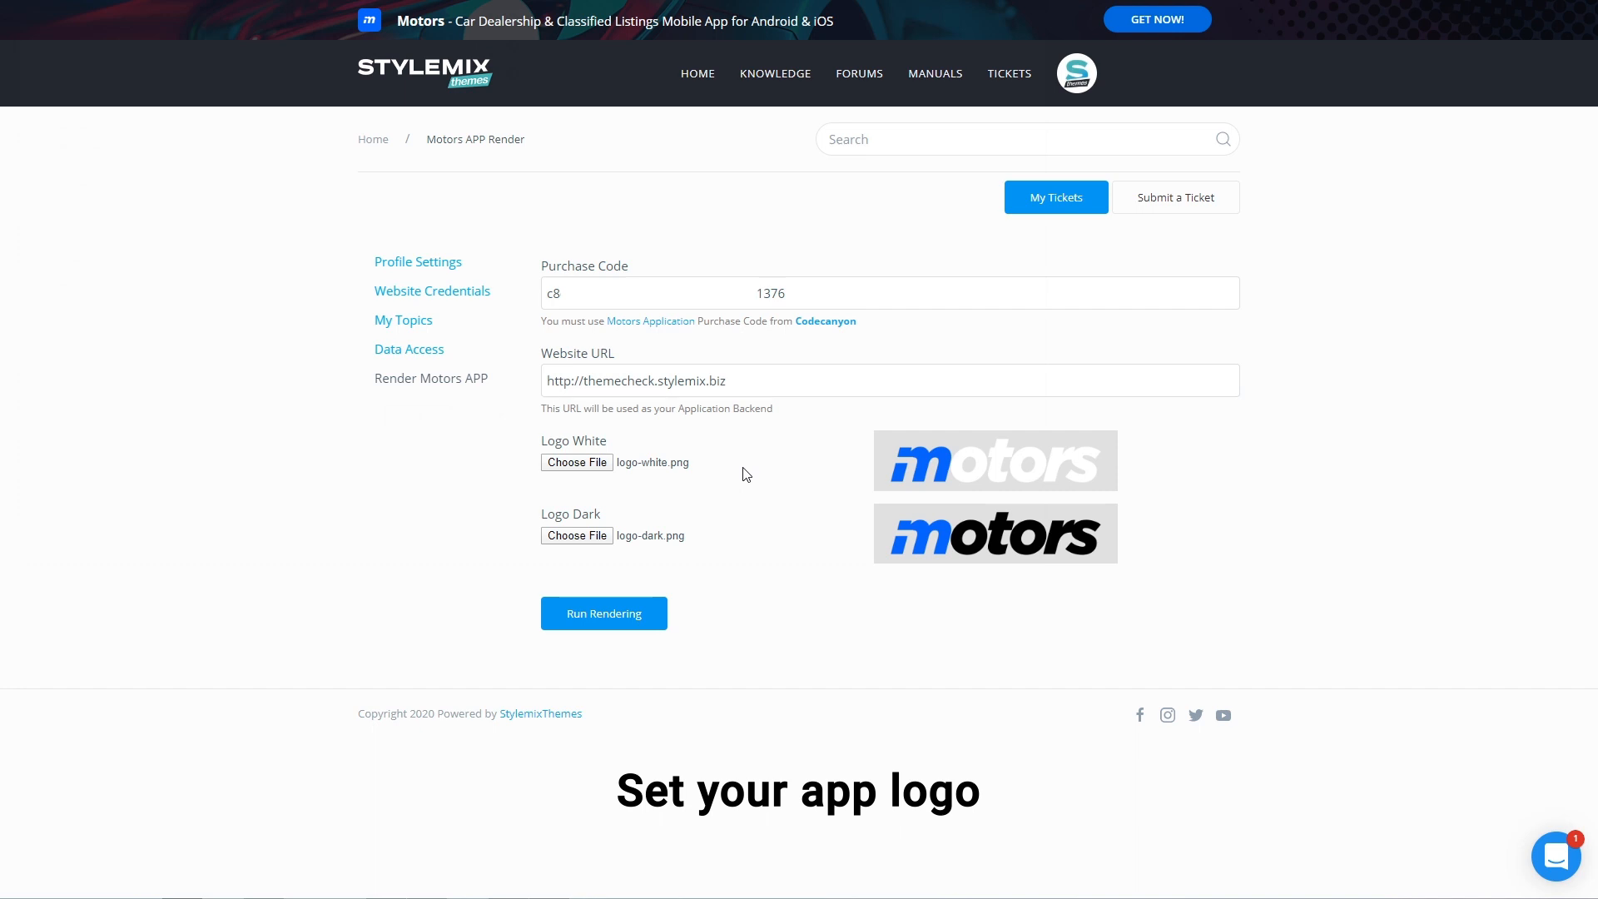
left_click(655, 608)
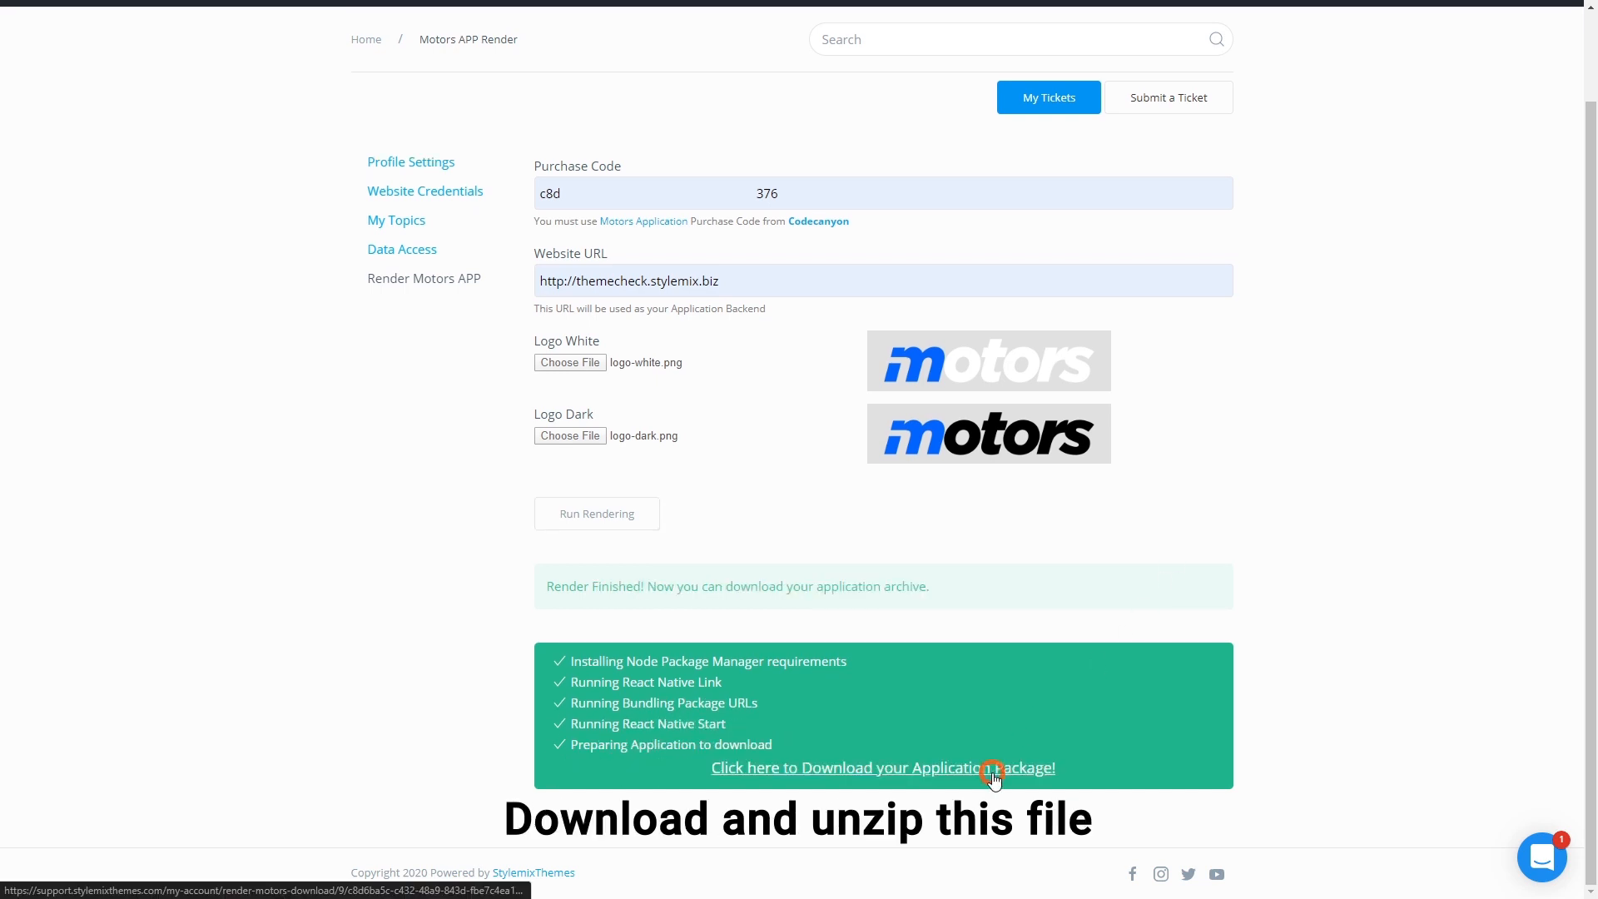
left_click(994, 778)
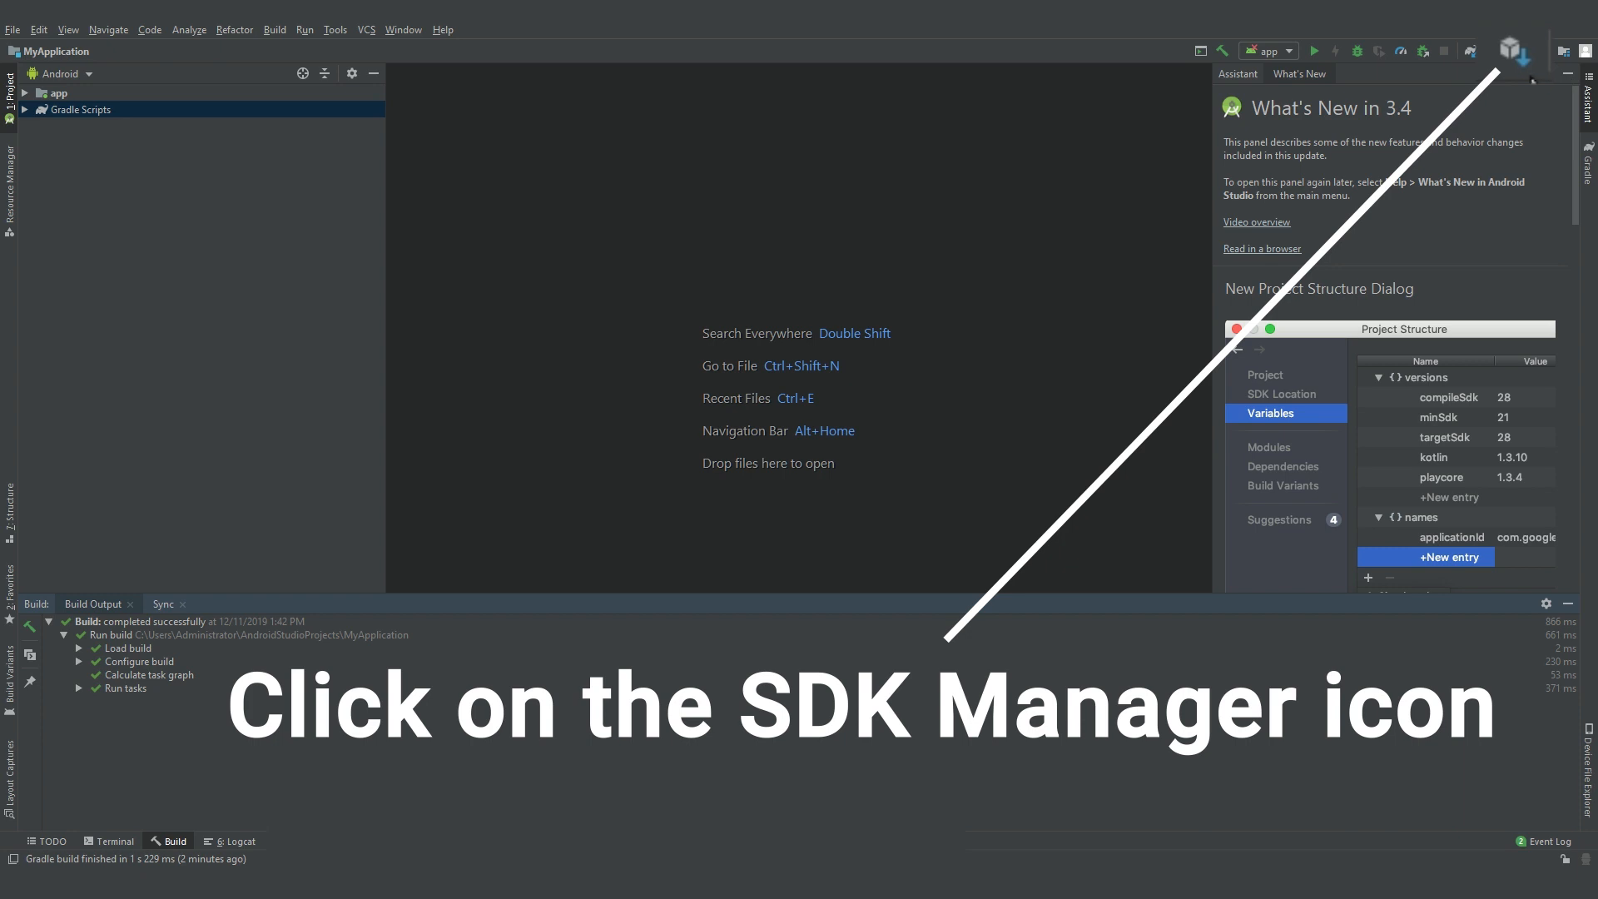
Step: In SDK Manager, show package details, select the Android 9.0 (Pie) packages, and apply
left_click(1510, 49)
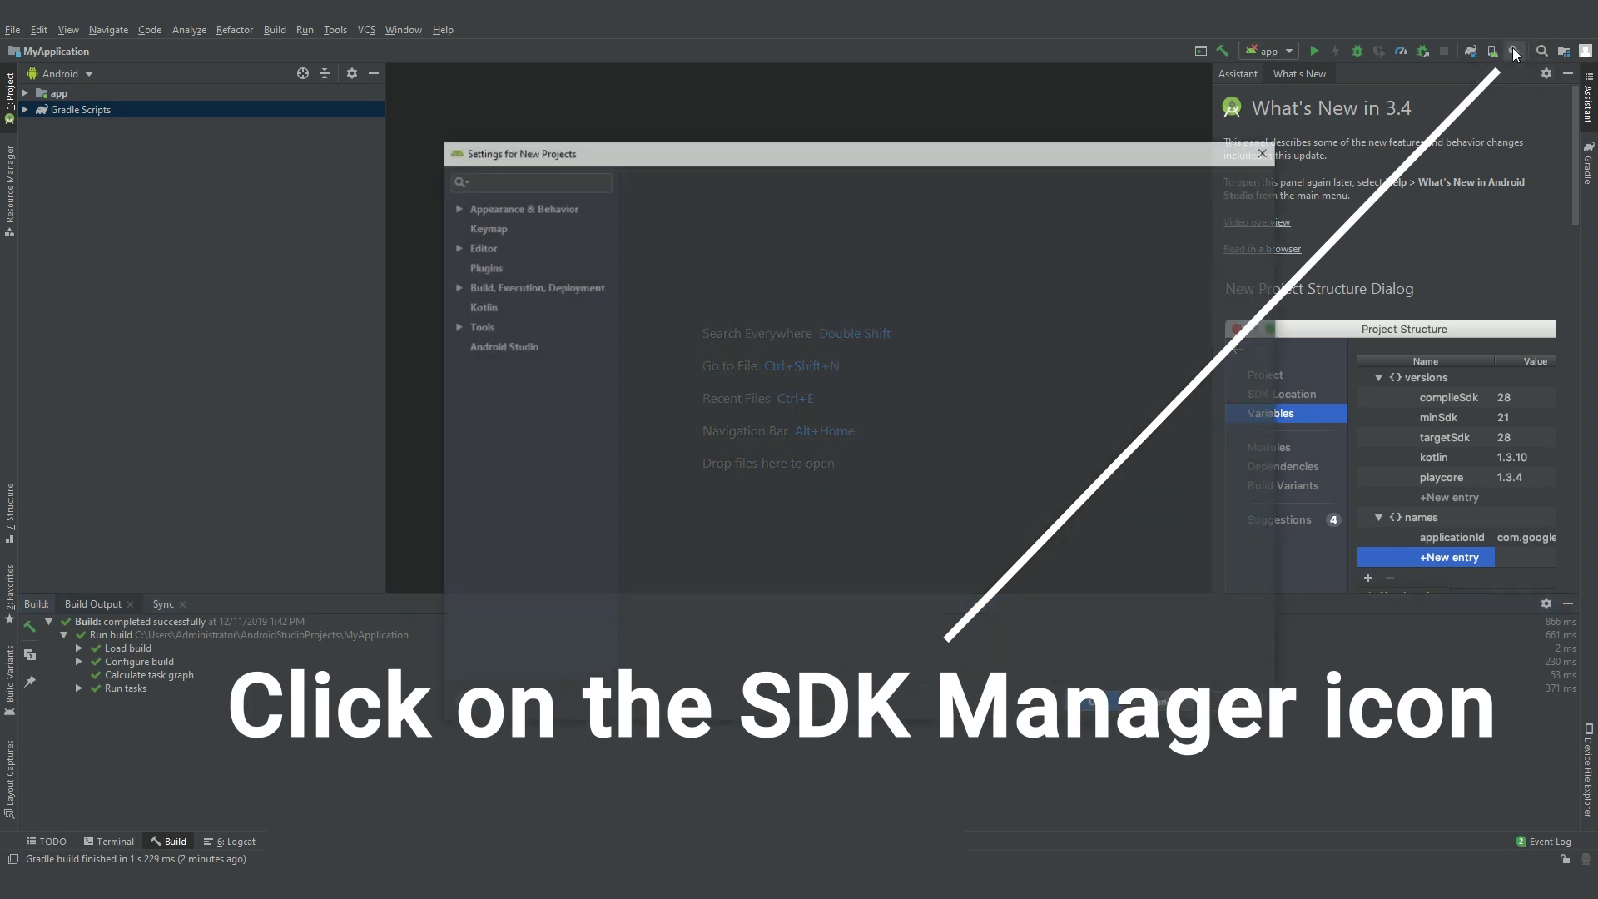
left_click(1160, 666)
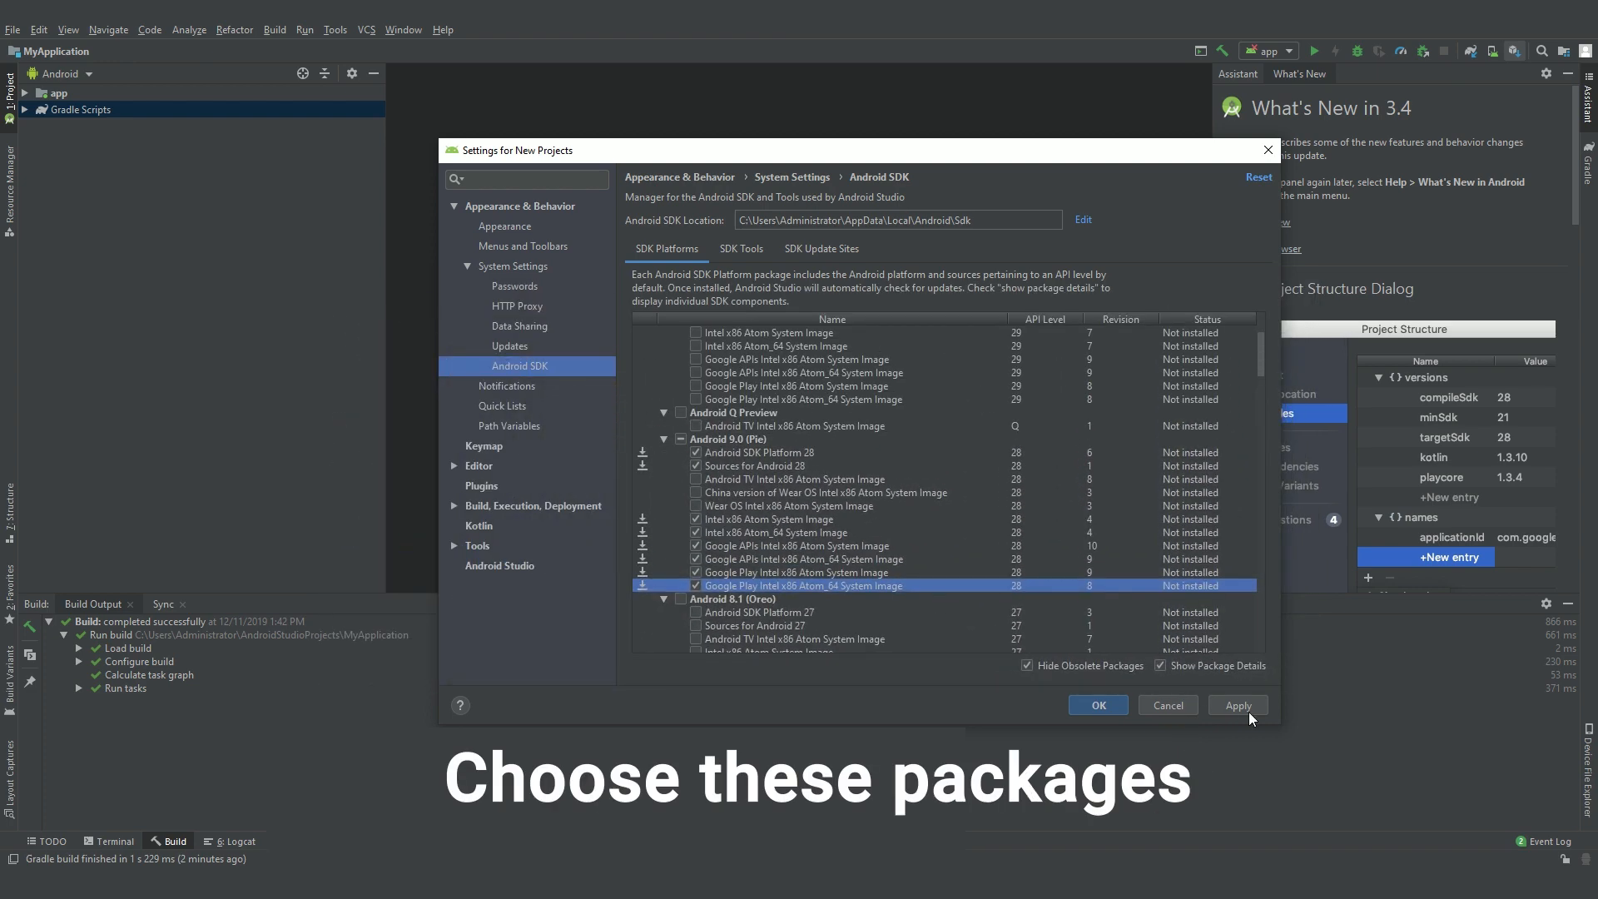
left_click(1239, 706)
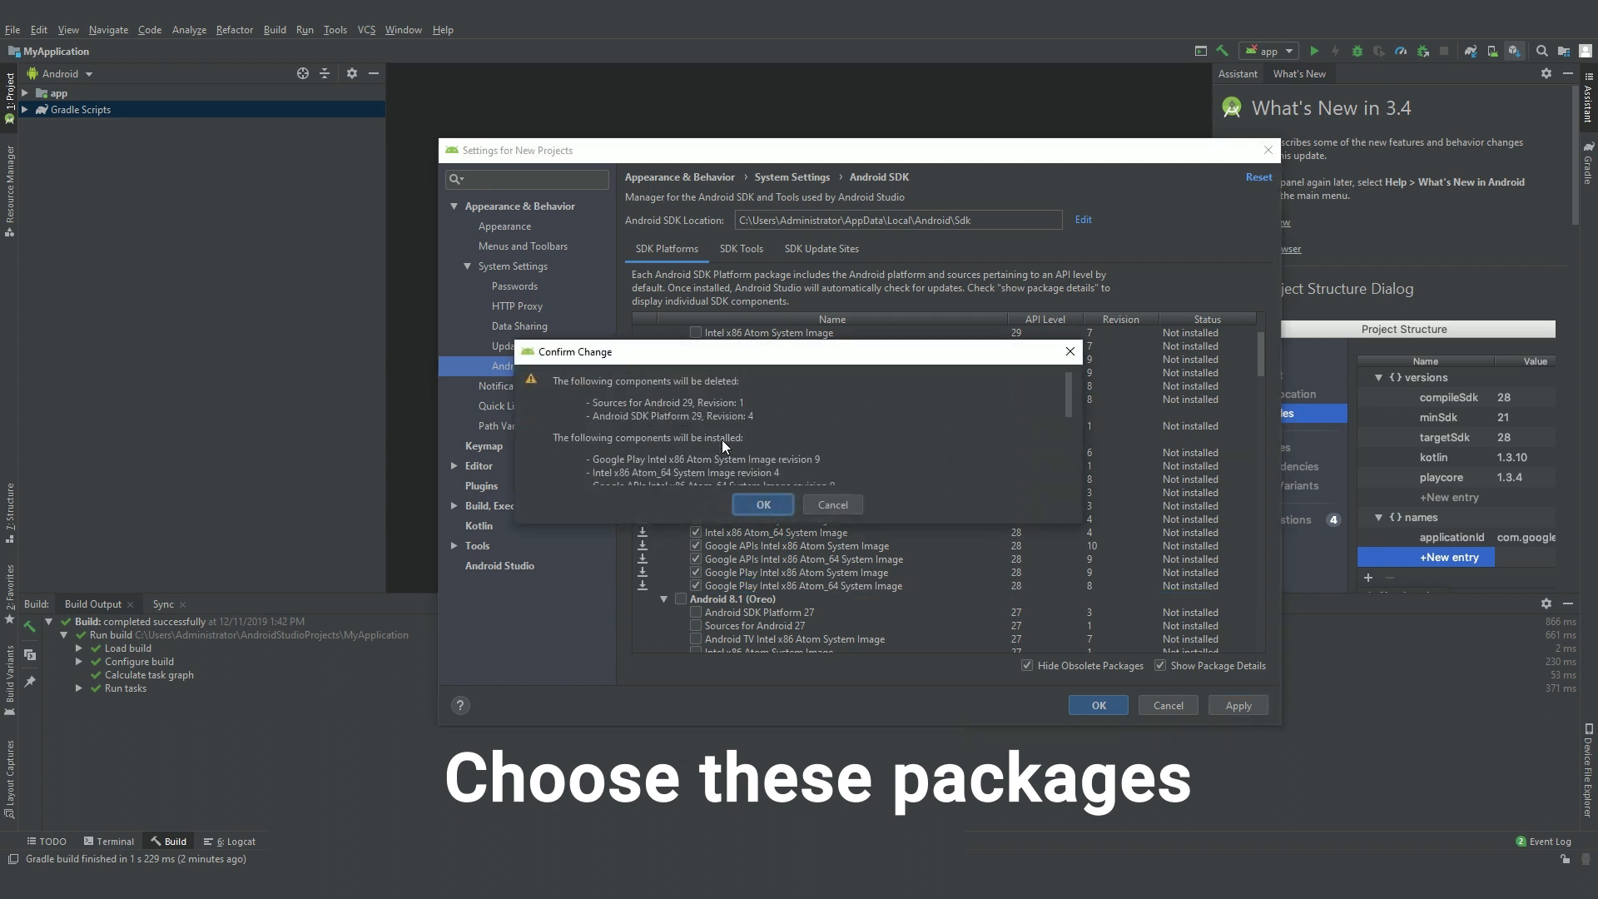
Step: Confirm the component install, accept the android-sdk-license, and start the download
scroll(721, 439, "down", 5)
scroll(746, 474, "down", 1)
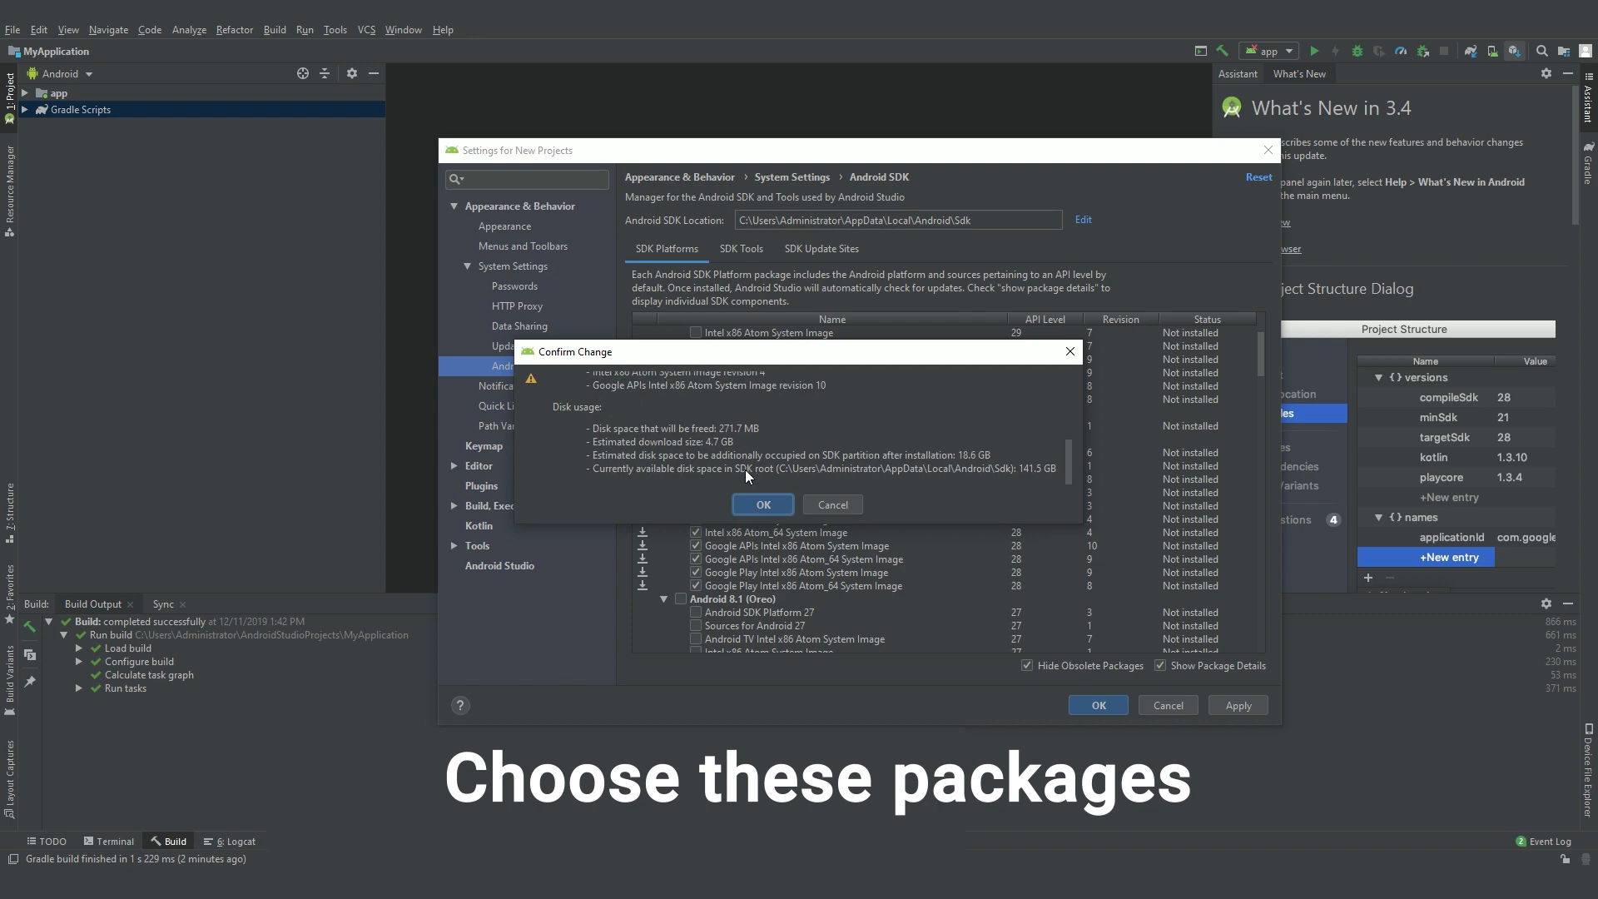
left_click(764, 505)
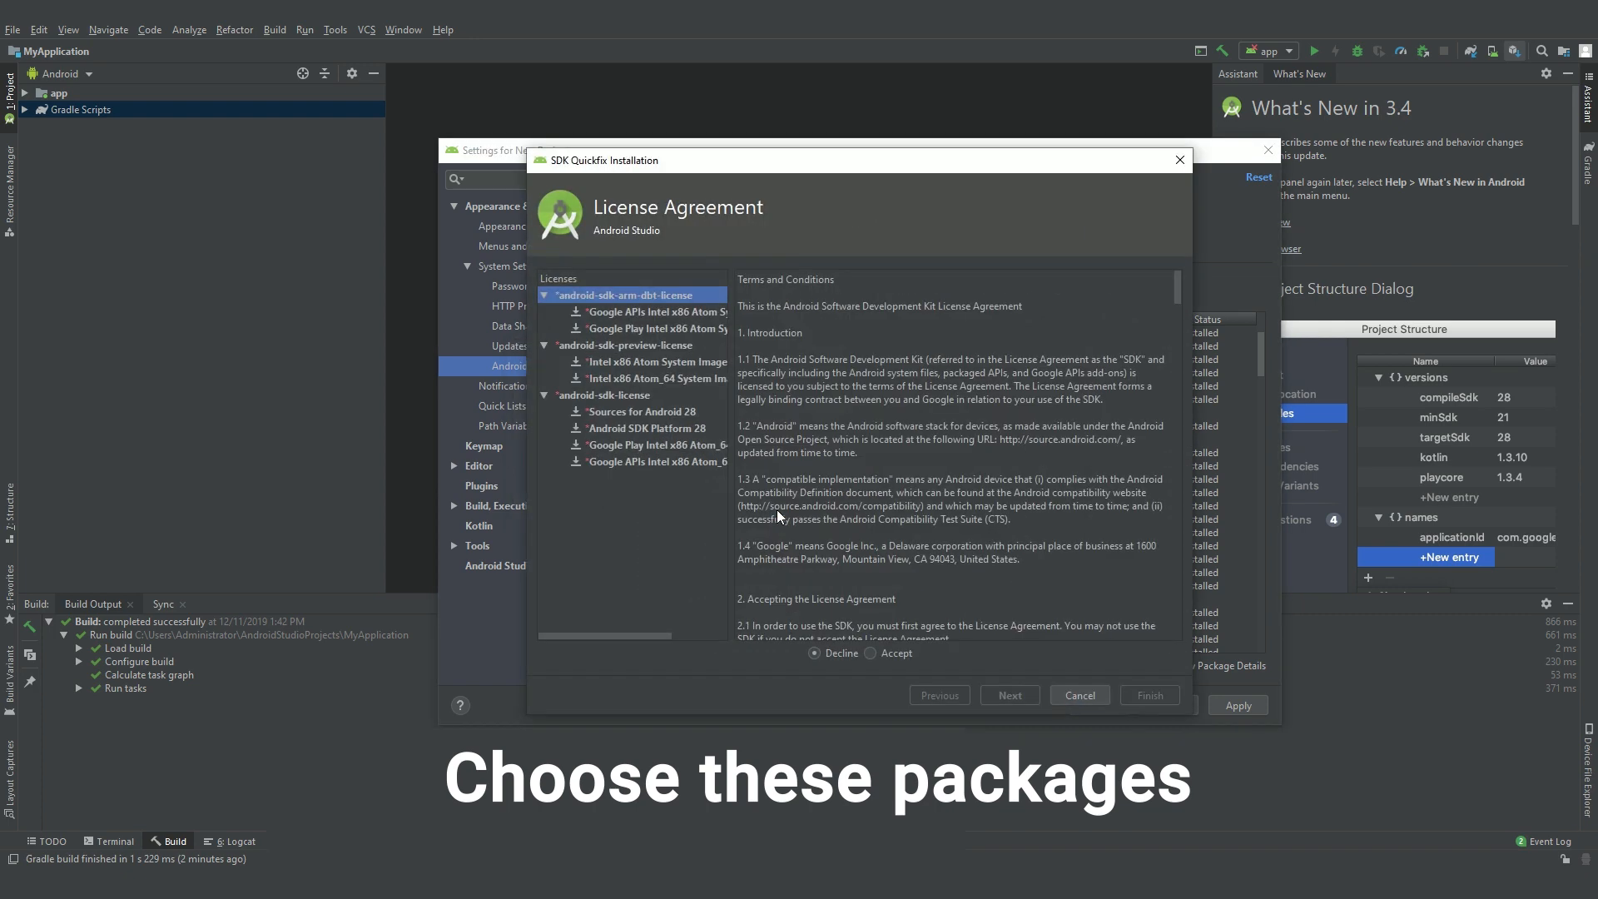
left_click(593, 395)
left_click(896, 653)
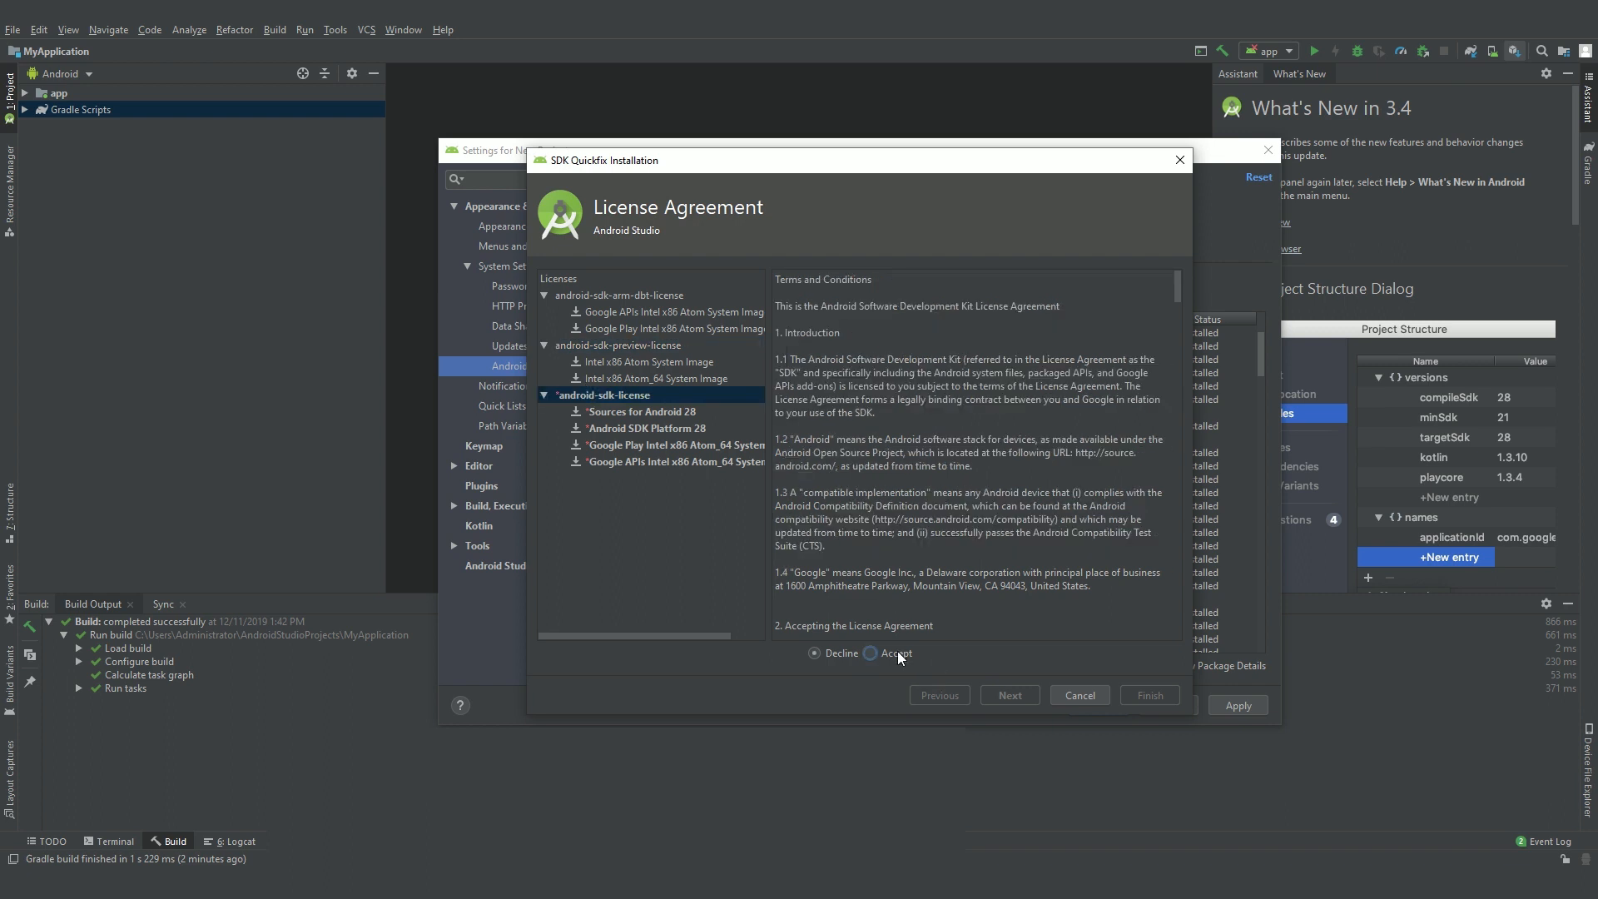
left_click(1019, 699)
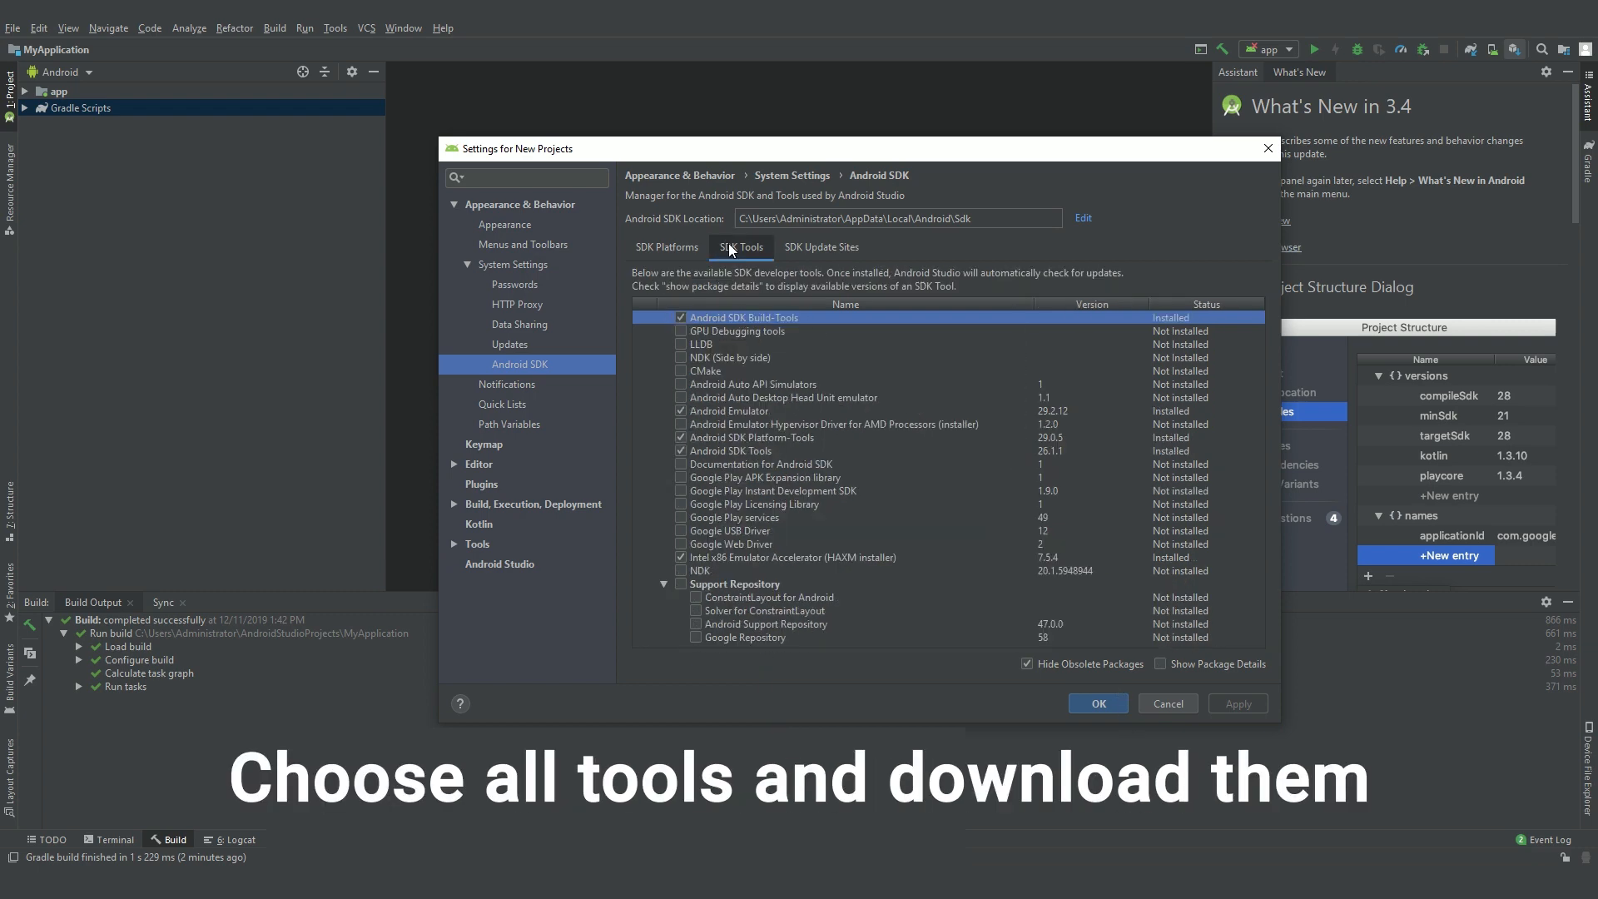
Step: Check every SDK tool, including LLDB, NDK, CMake, Google Play services, and the Support Repository components
left_click(681, 330)
left_click(681, 344)
left_click(681, 357)
left_click(681, 371)
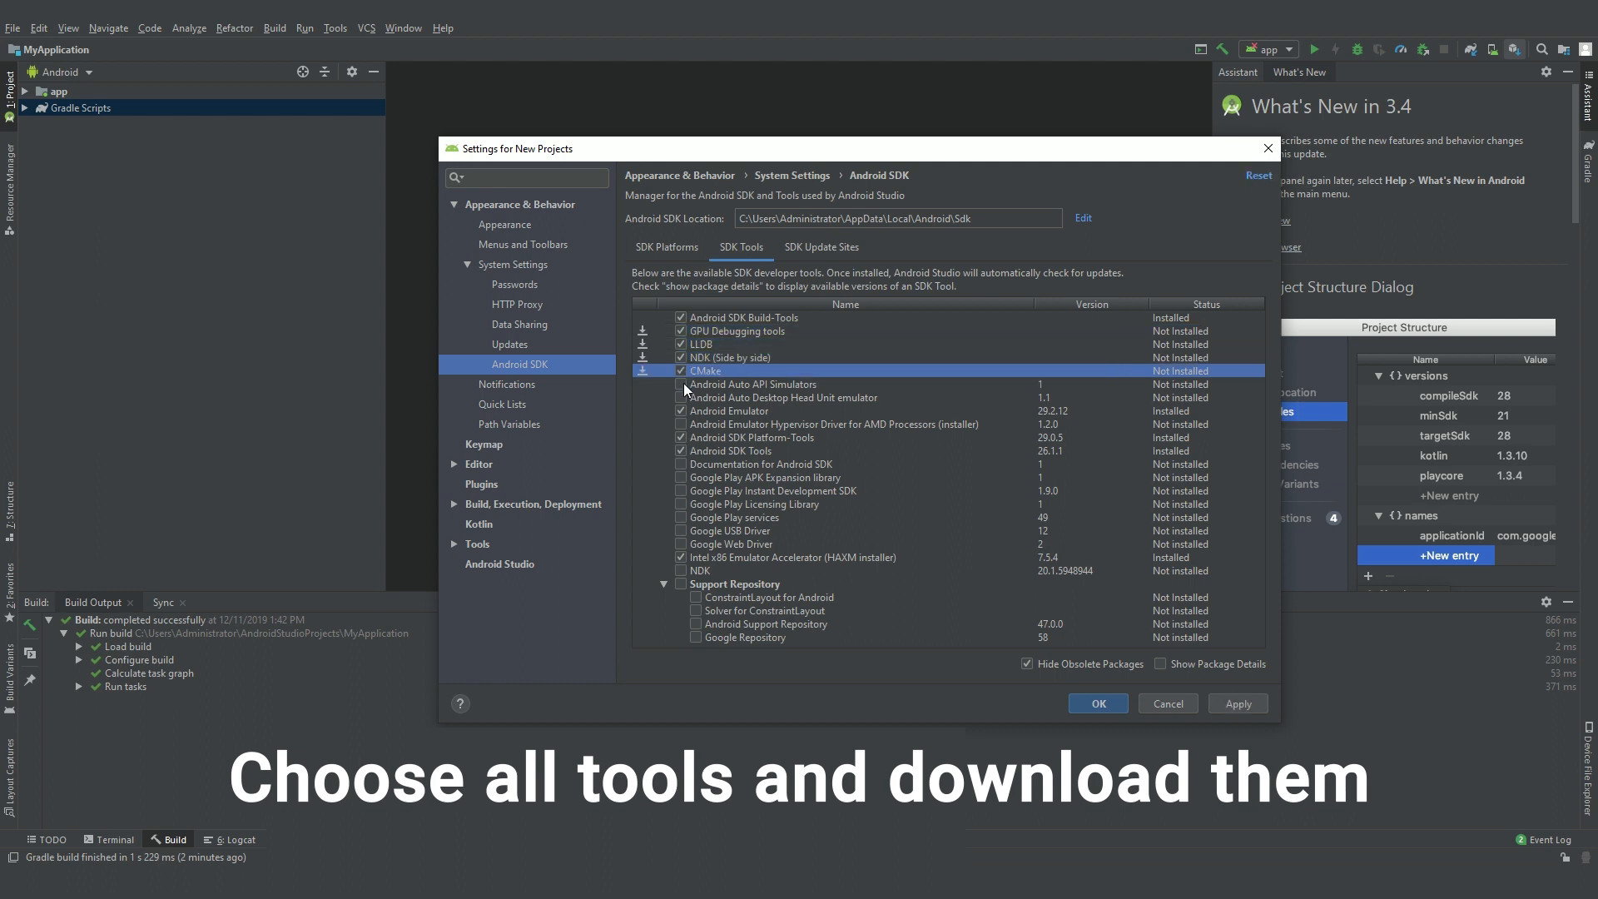
left_click(681, 384)
left_click(681, 397)
left_click(681, 424)
left_click(681, 464)
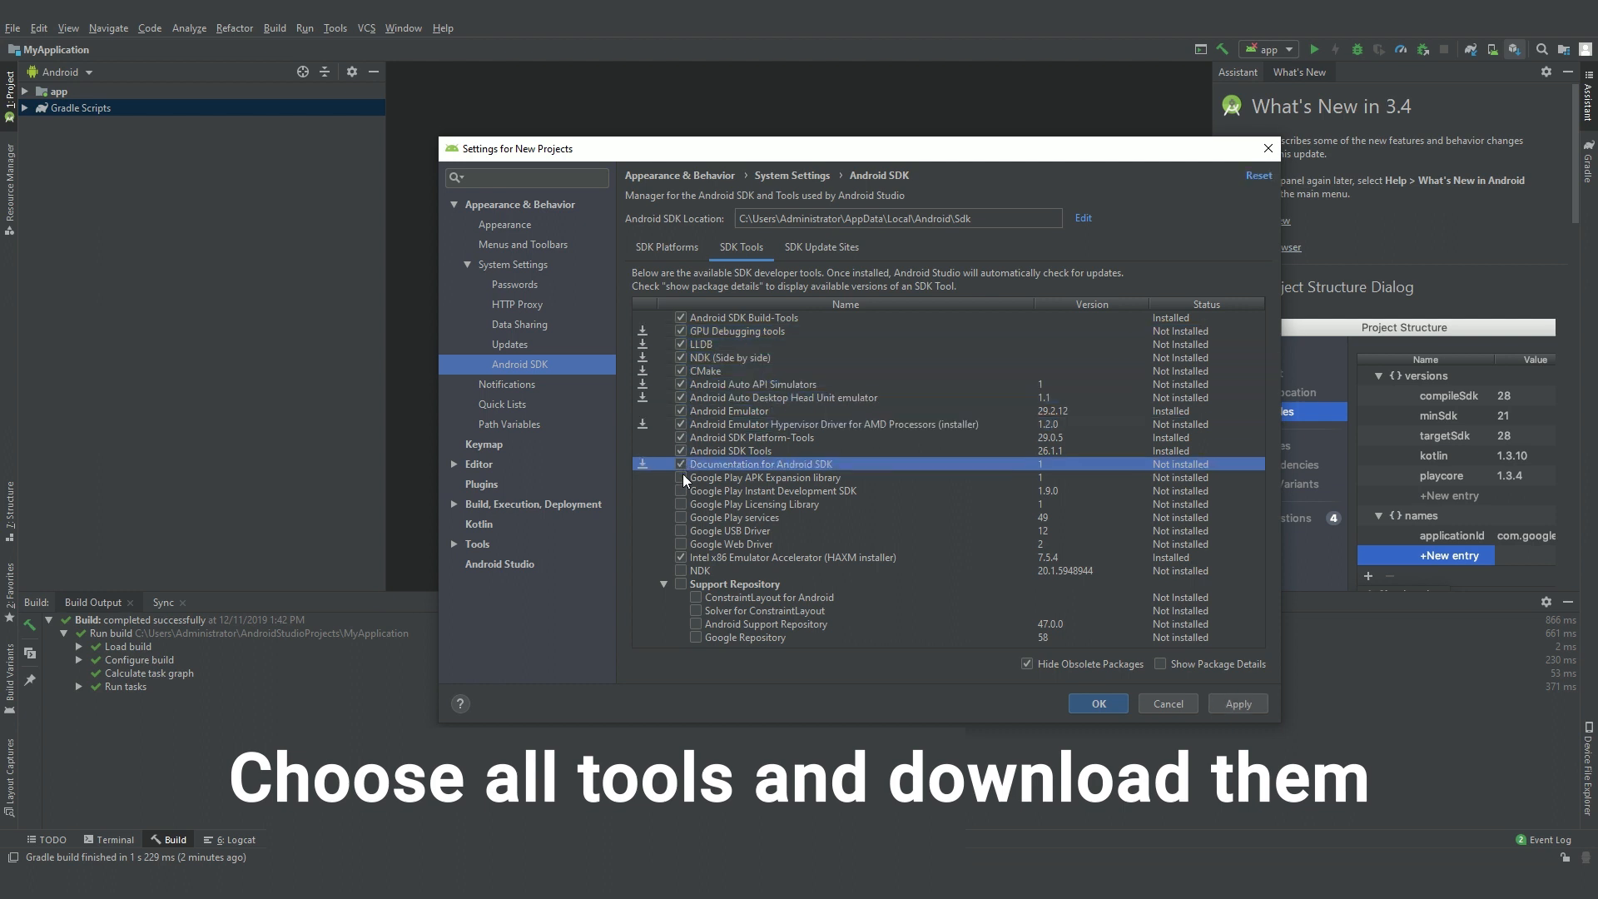
left_click(681, 477)
left_click(681, 490)
left_click(681, 504)
left_click(681, 517)
left_click(681, 530)
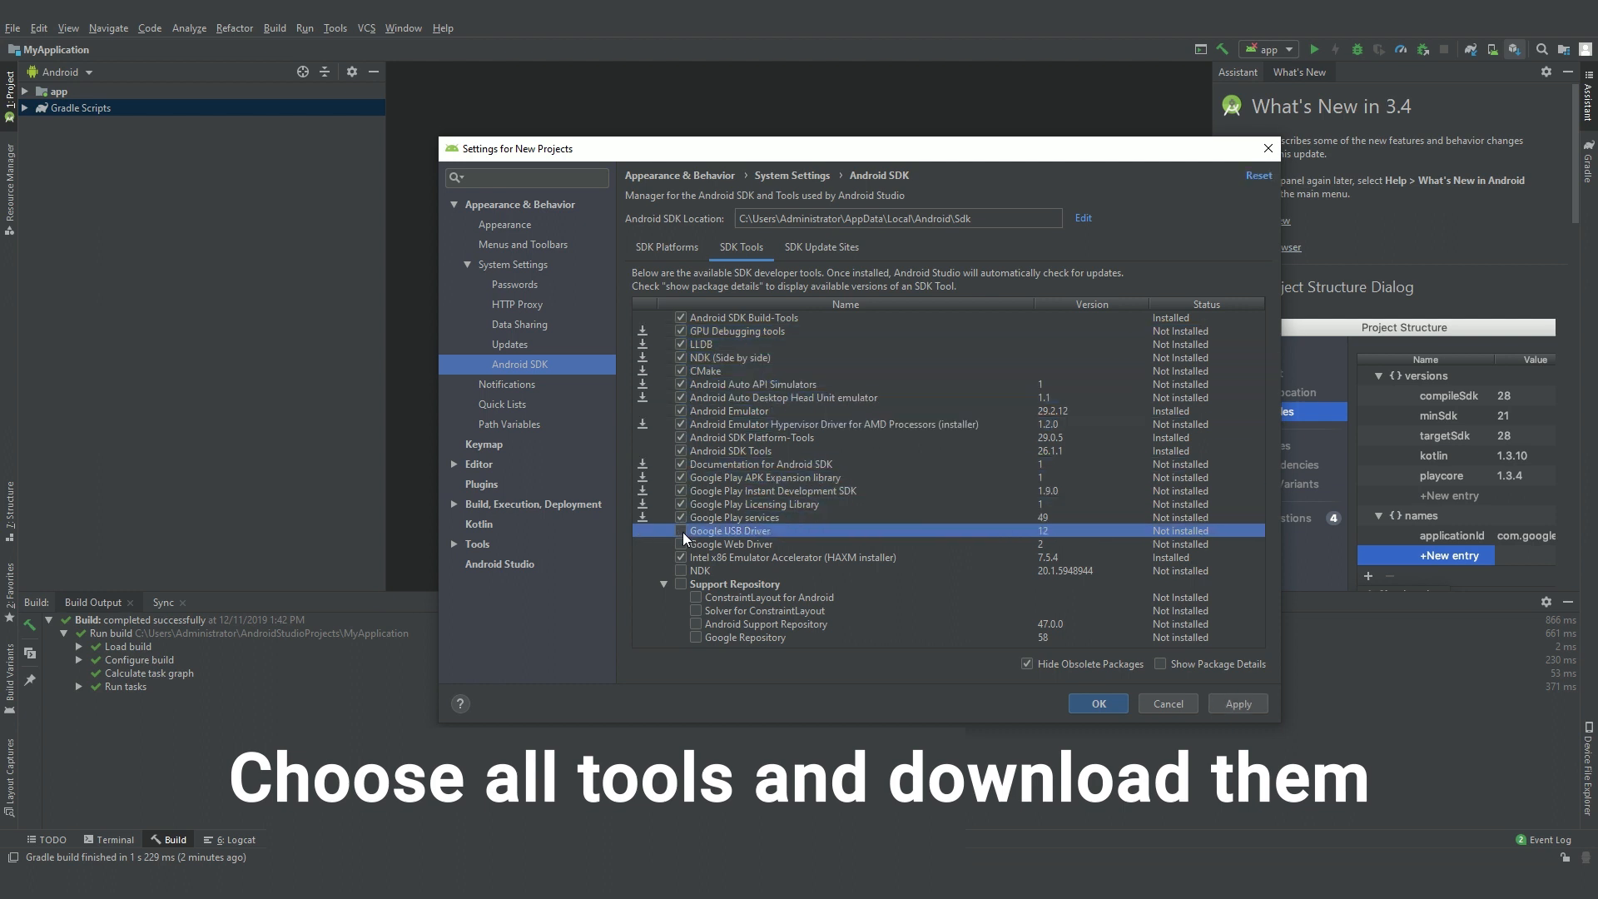
left_click(681, 544)
left_click(680, 570)
left_click(681, 583)
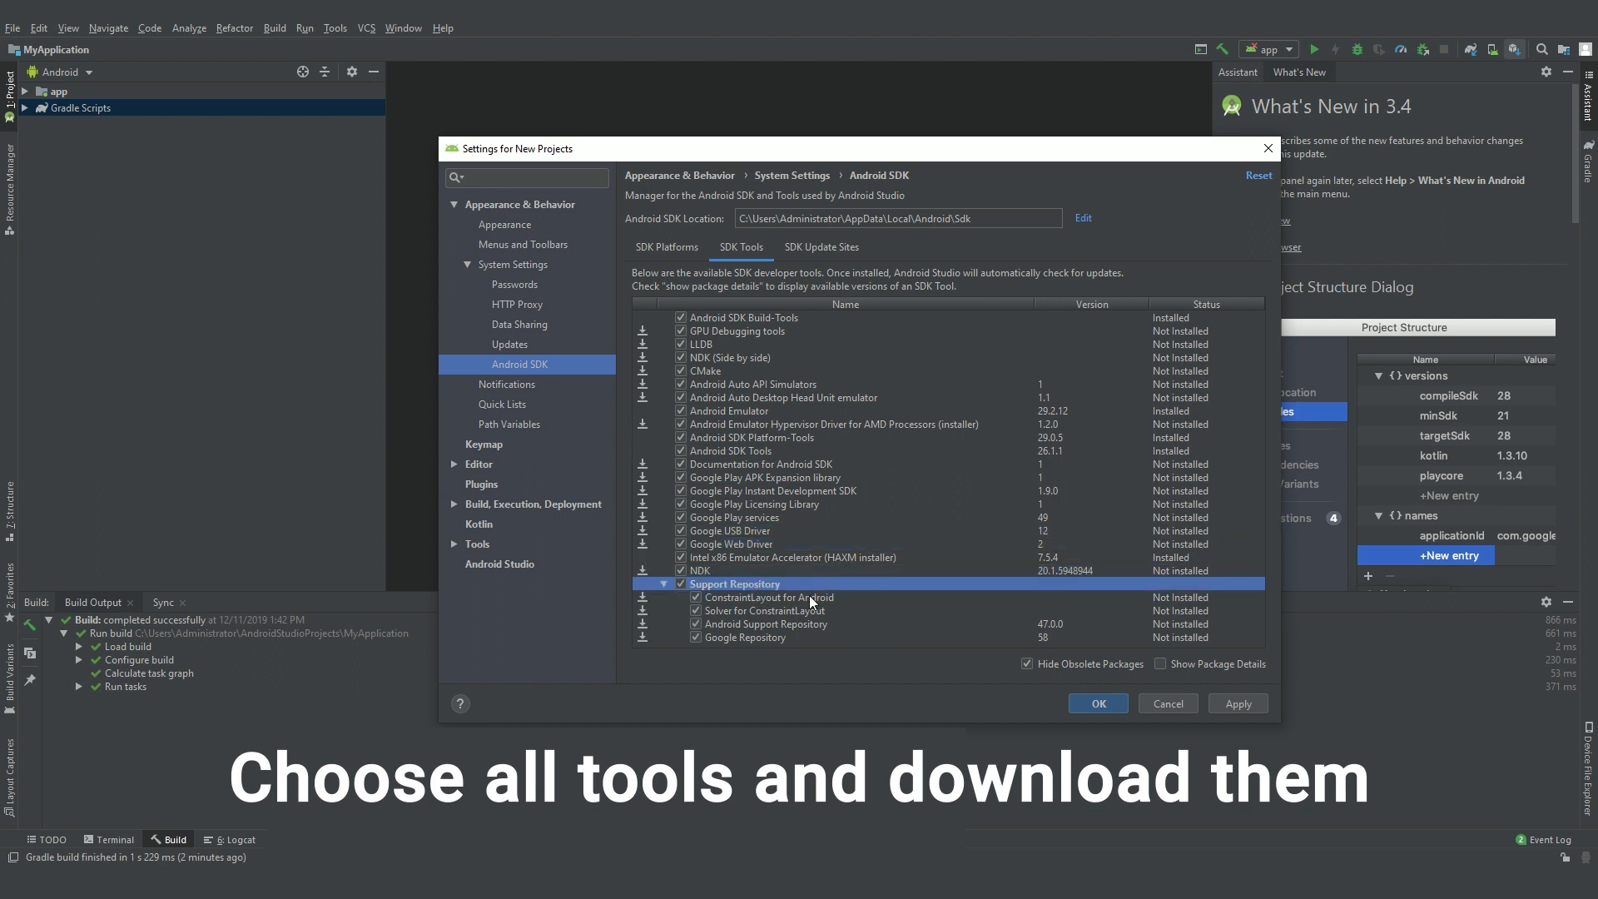
Step: Apply the SDK tools selection, confirm, accept the license, and start installing
key("Tab")
left_click(1226, 710)
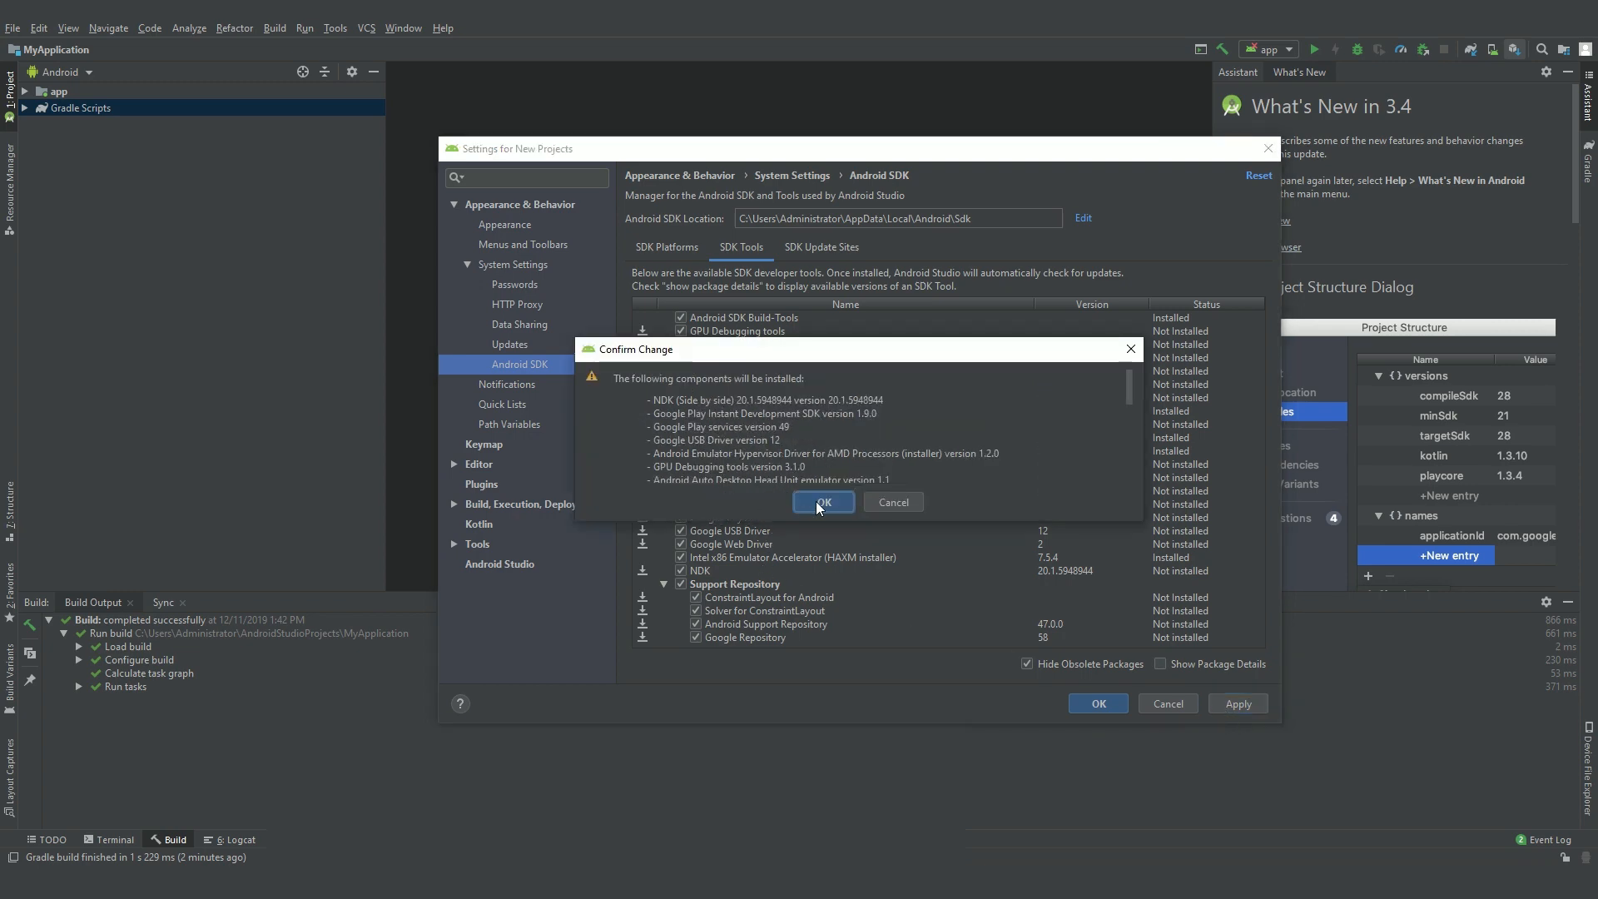
left_click(821, 503)
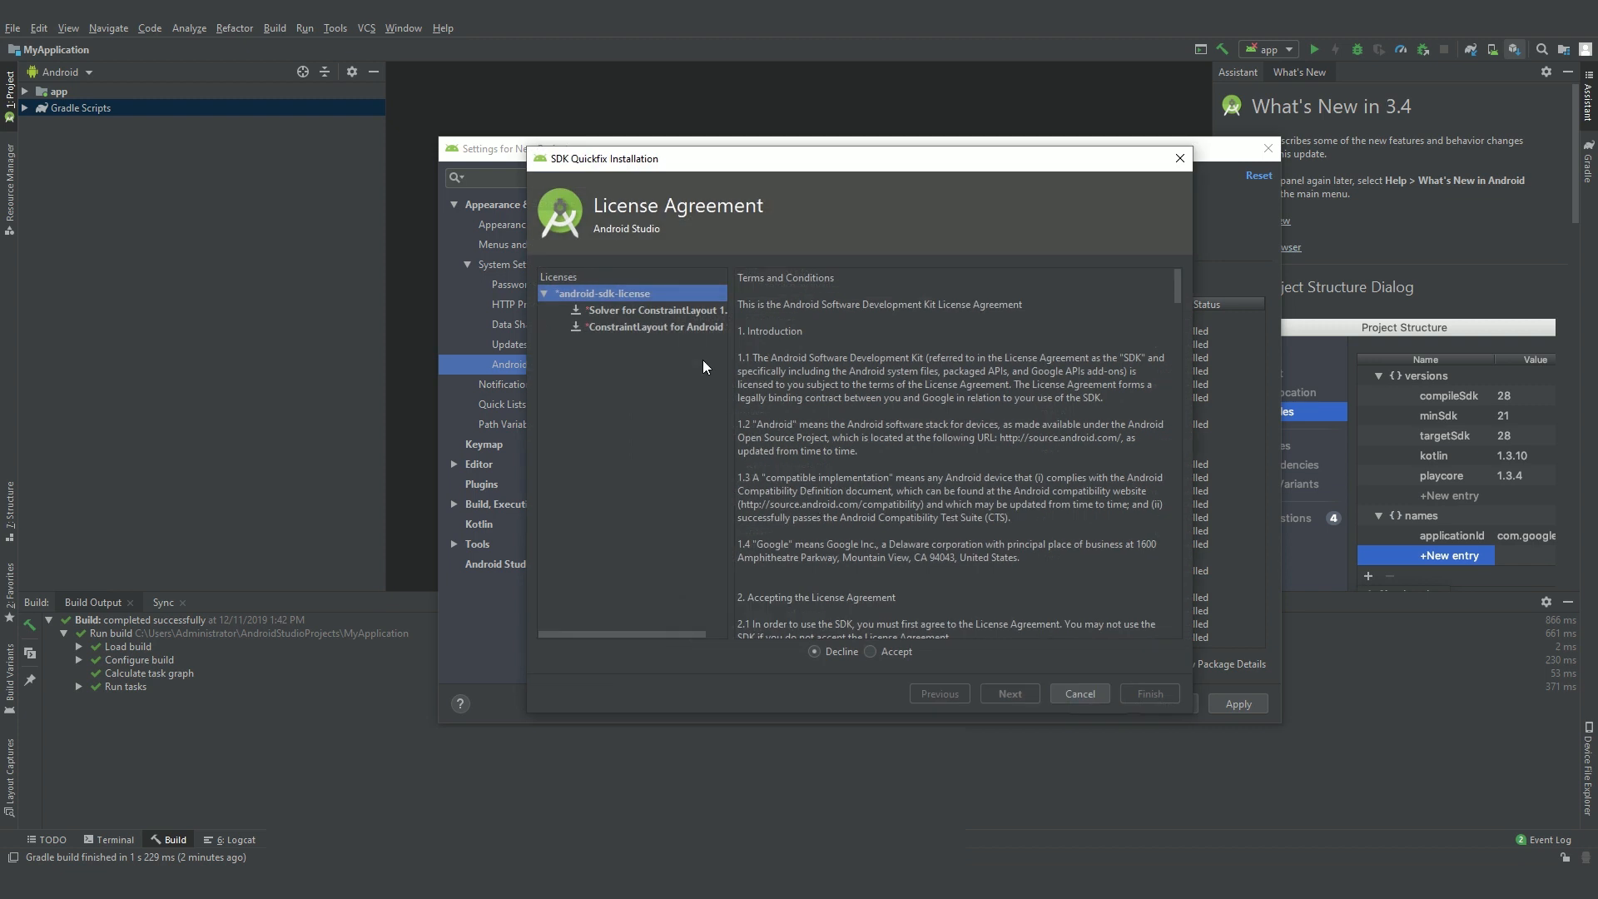
left_click(874, 651)
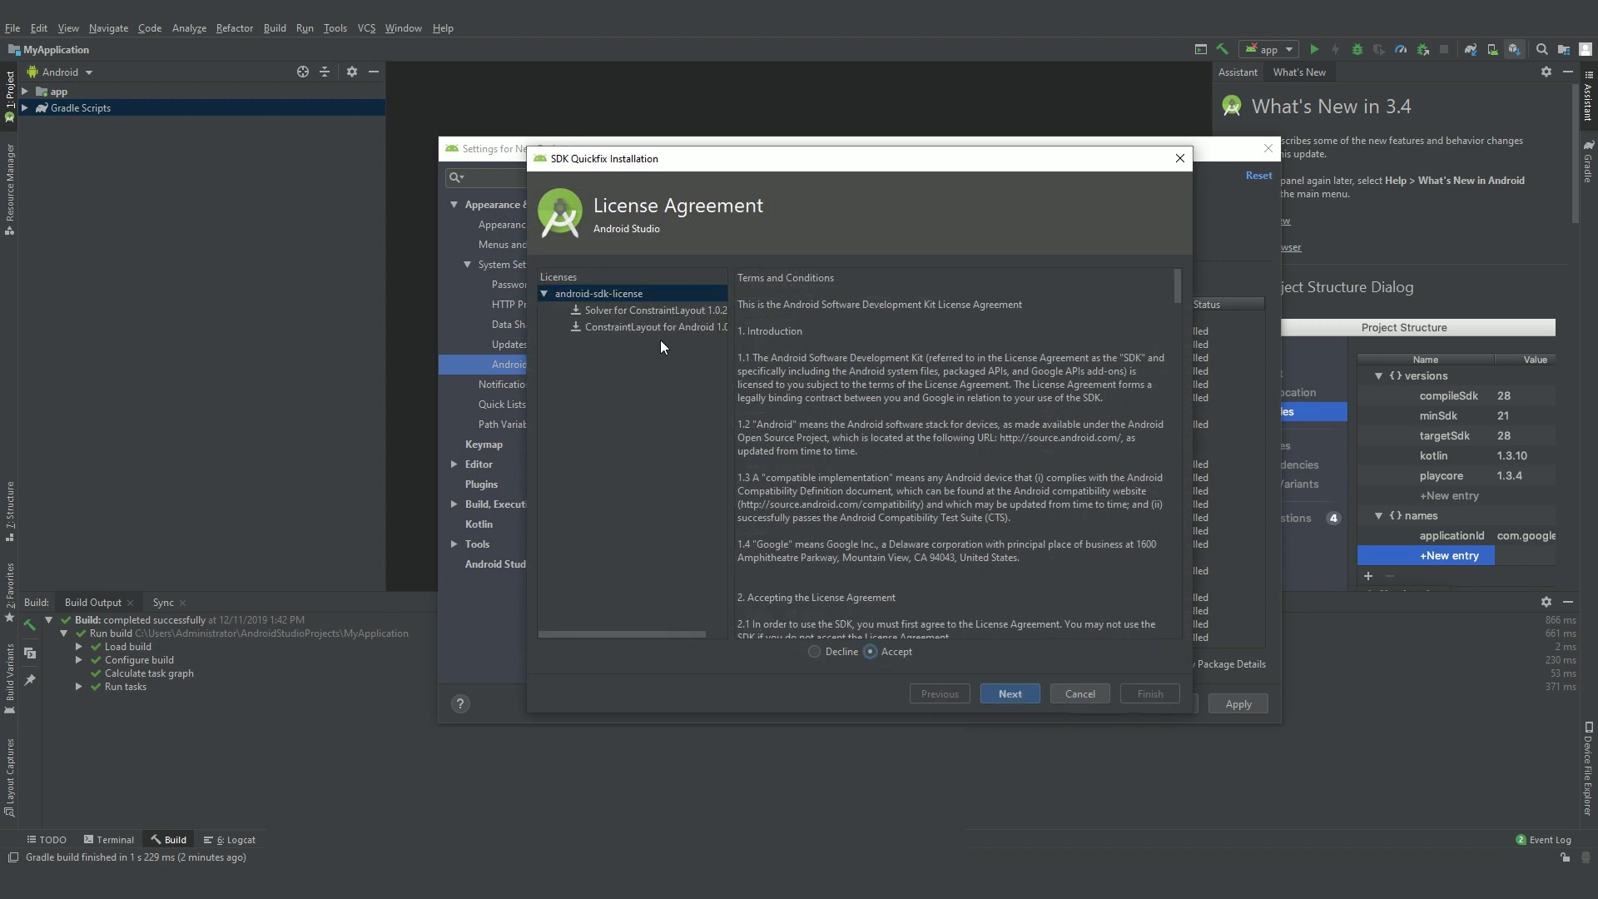
left_click(1022, 691)
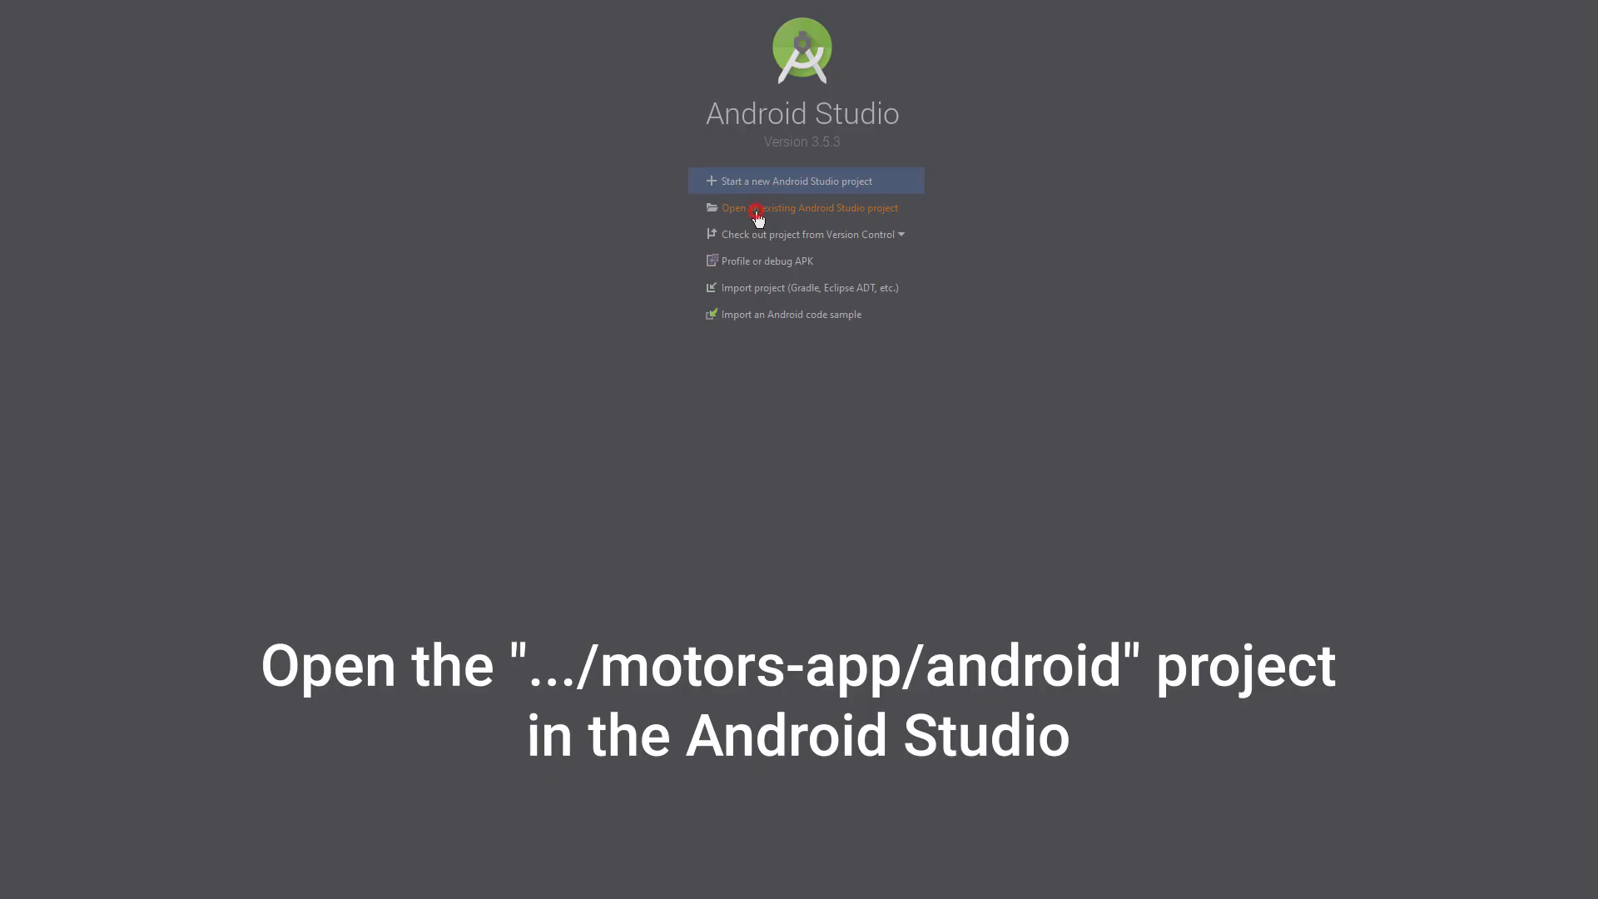
Step: Open the motors-app/android folder as a project and accept using the local Android SDK
left_click(756, 212)
type("C:\\Users\\Administrator\\Desktop\\motors-app")
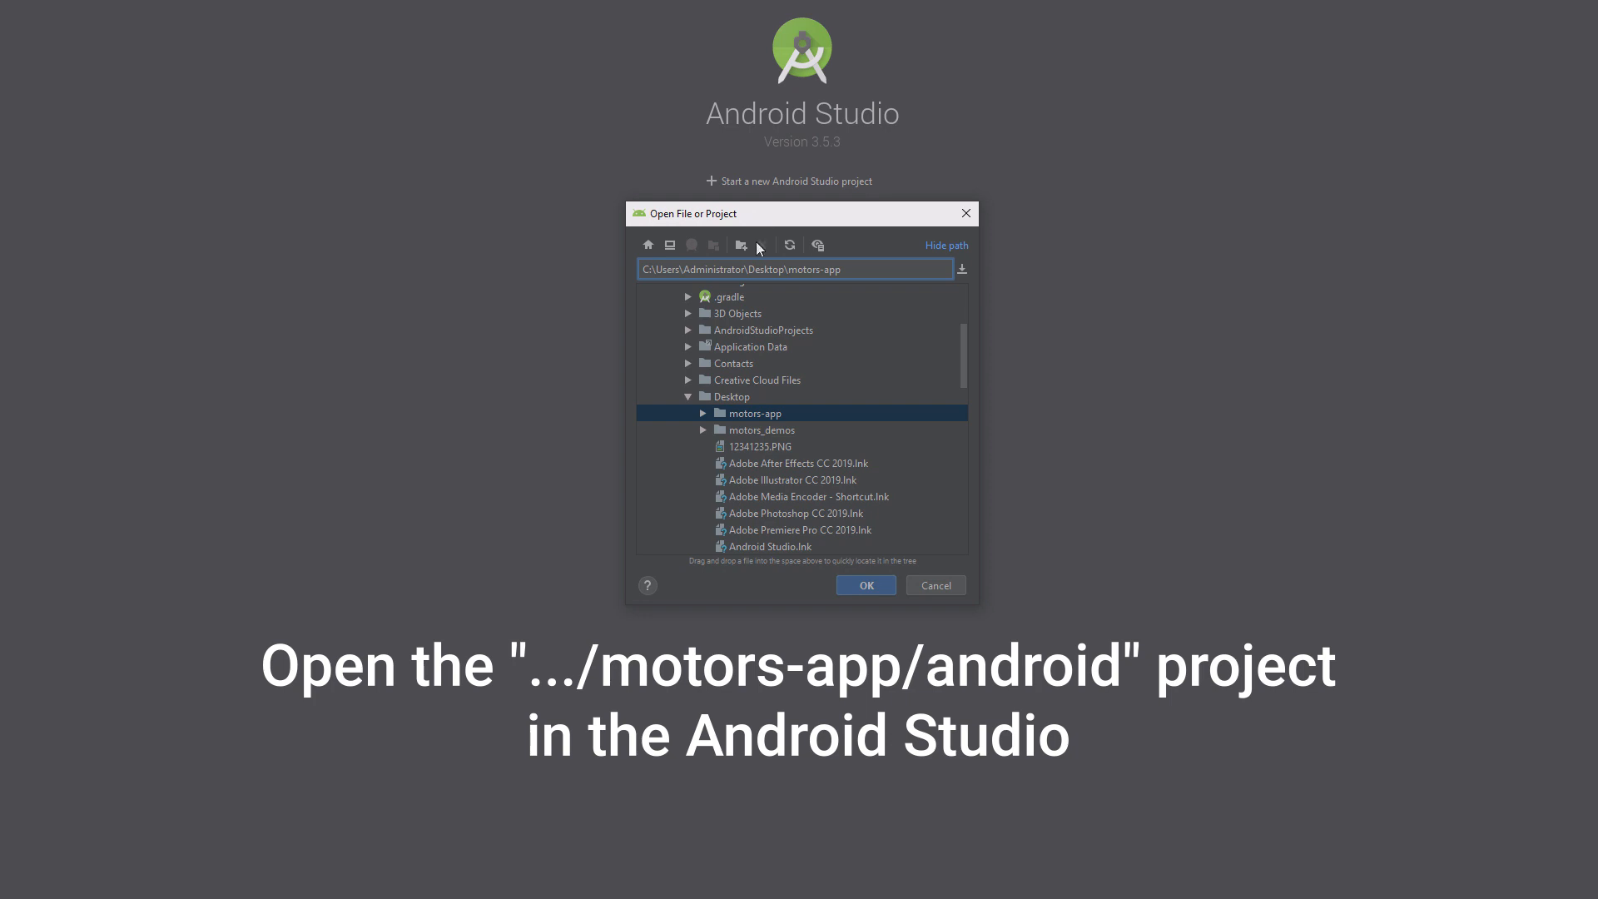
left_click(702, 413)
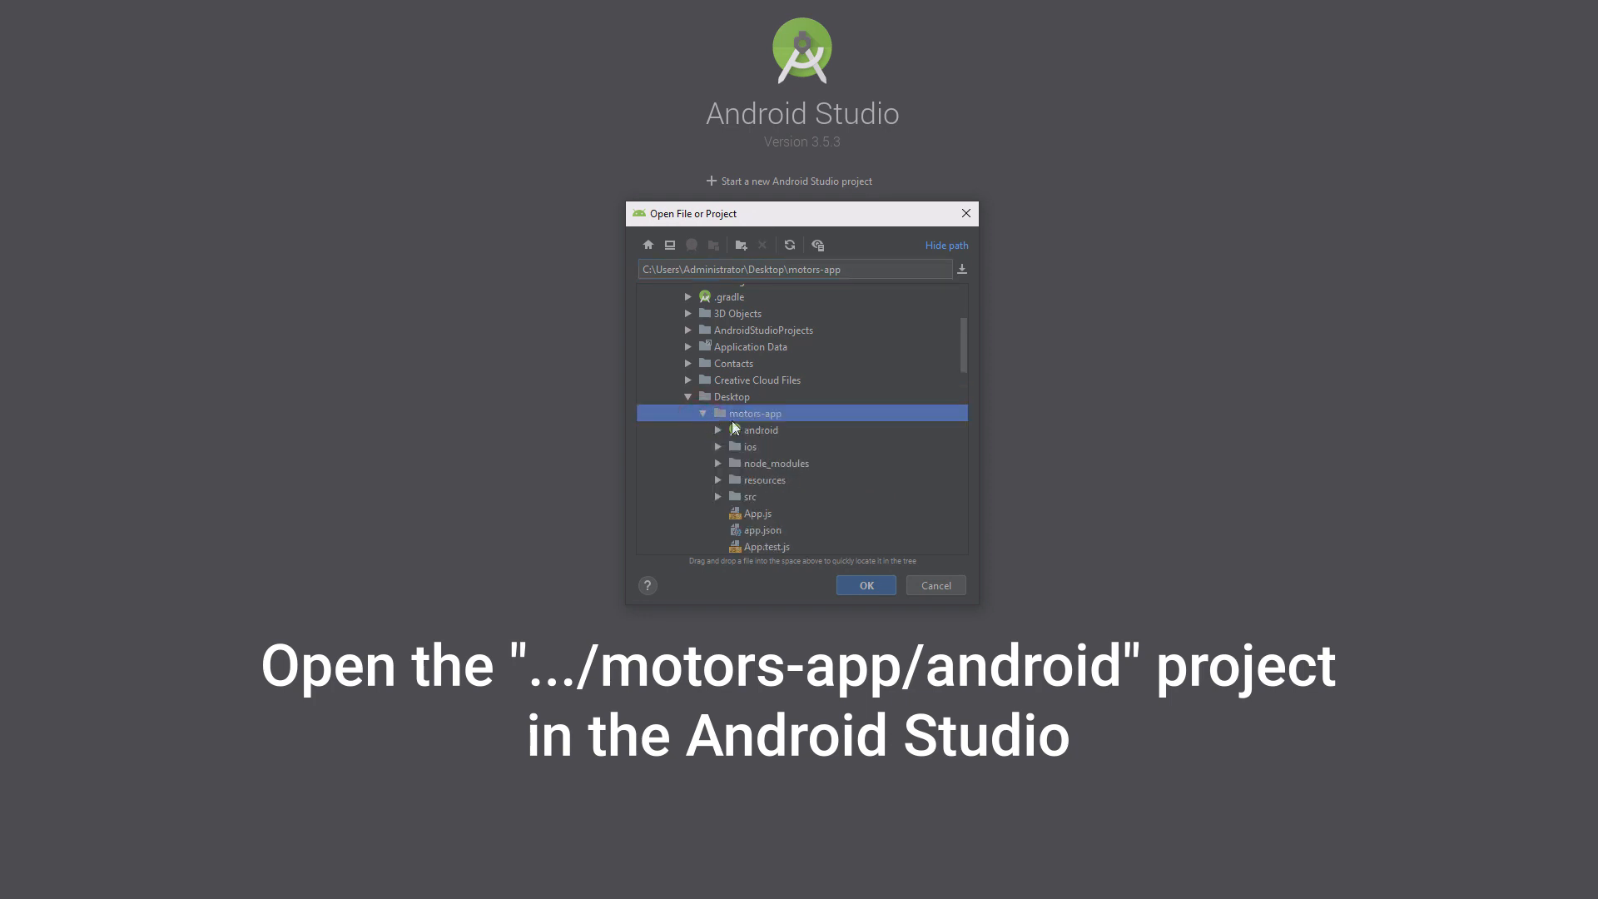
left_click(773, 431)
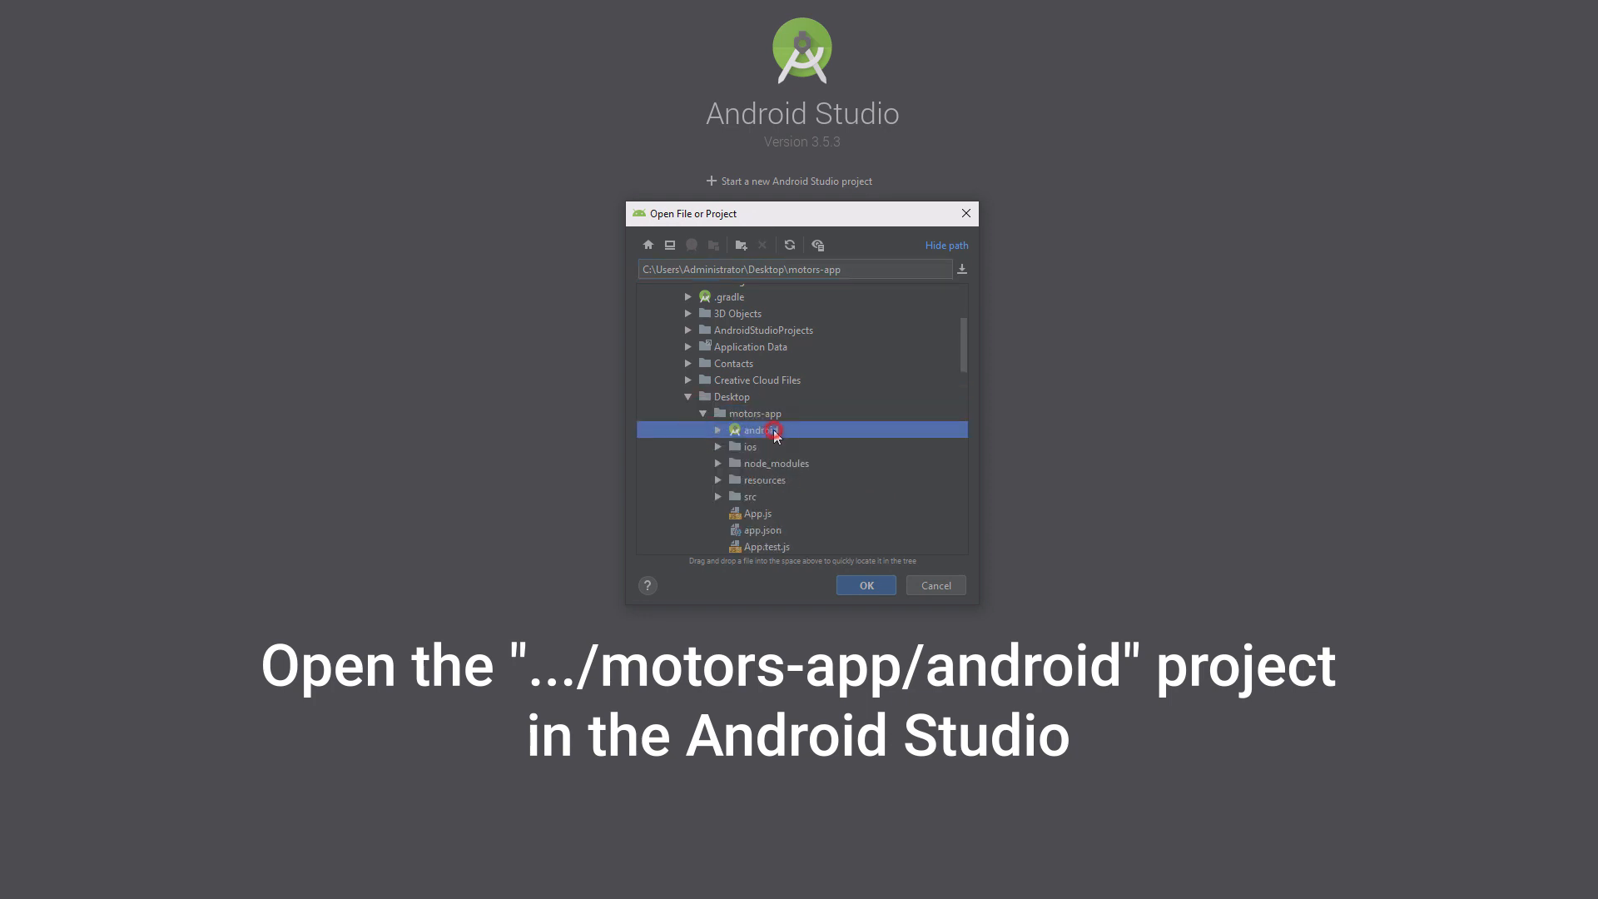
left_click(862, 588)
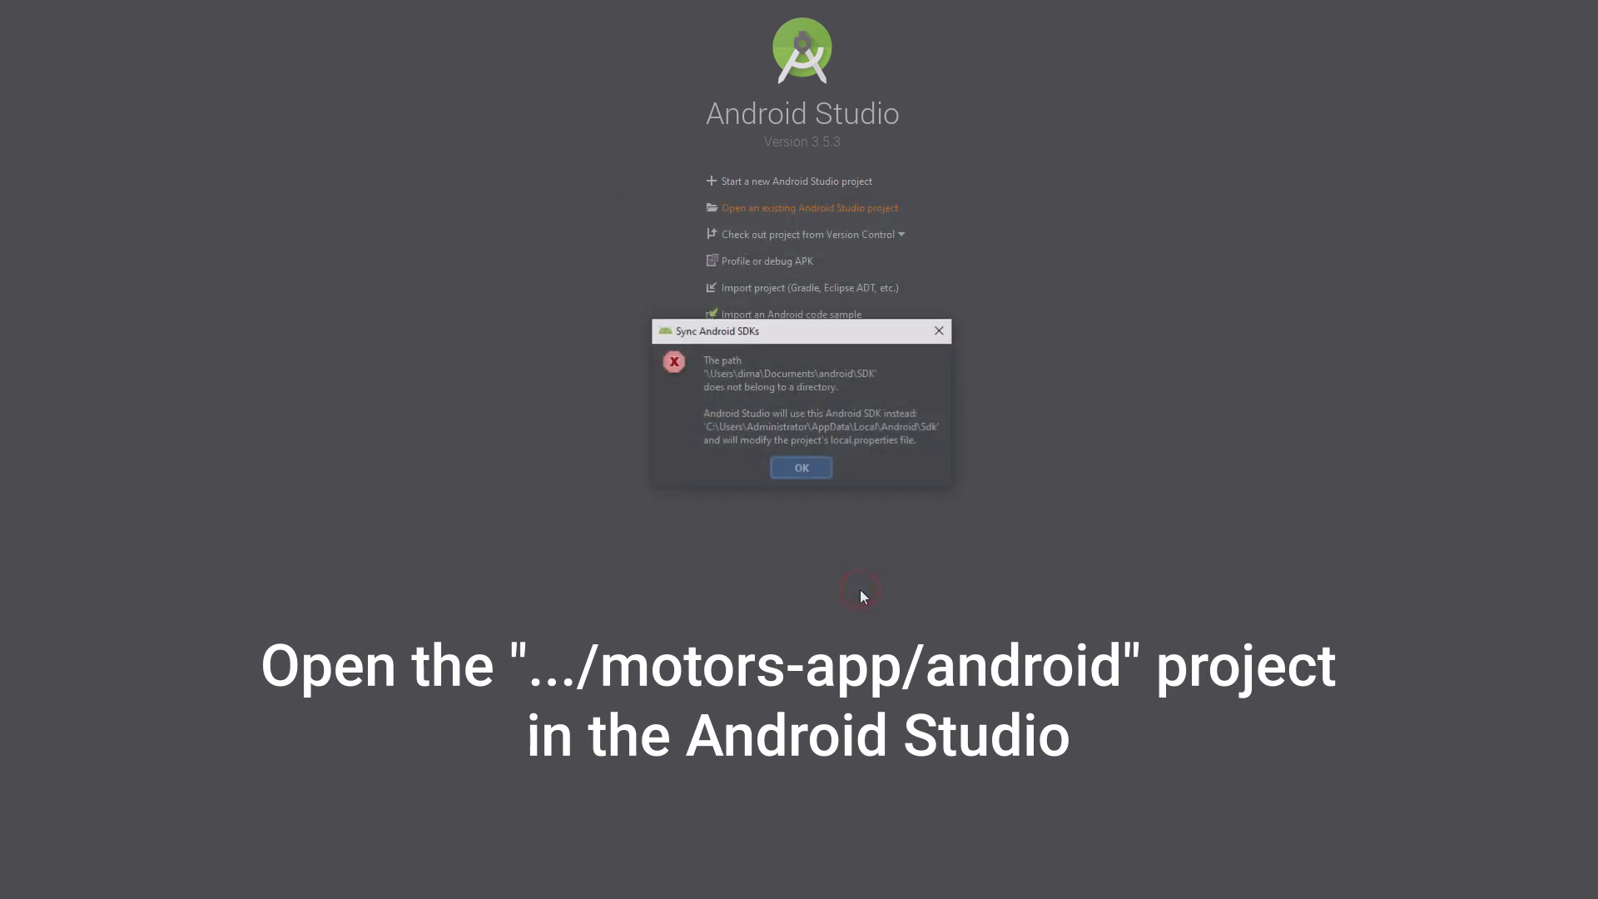
left_click(802, 468)
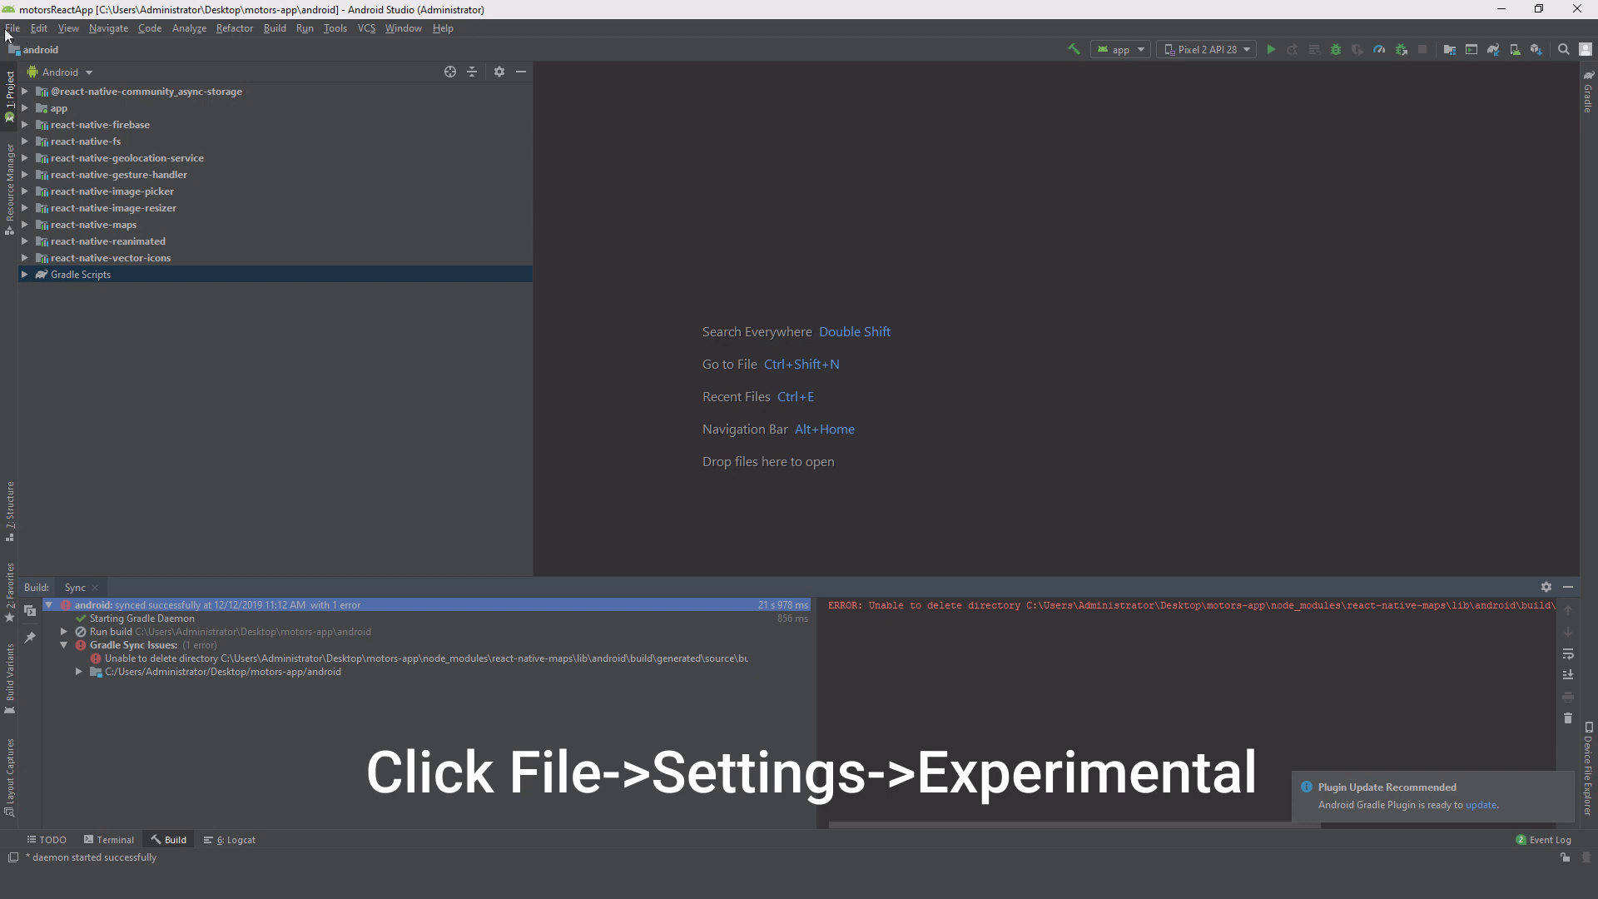
Step: Enable 'Only sync the active variant' in Experimental settings, then list all AdMob apps
left_click(11, 28)
left_click(41, 136)
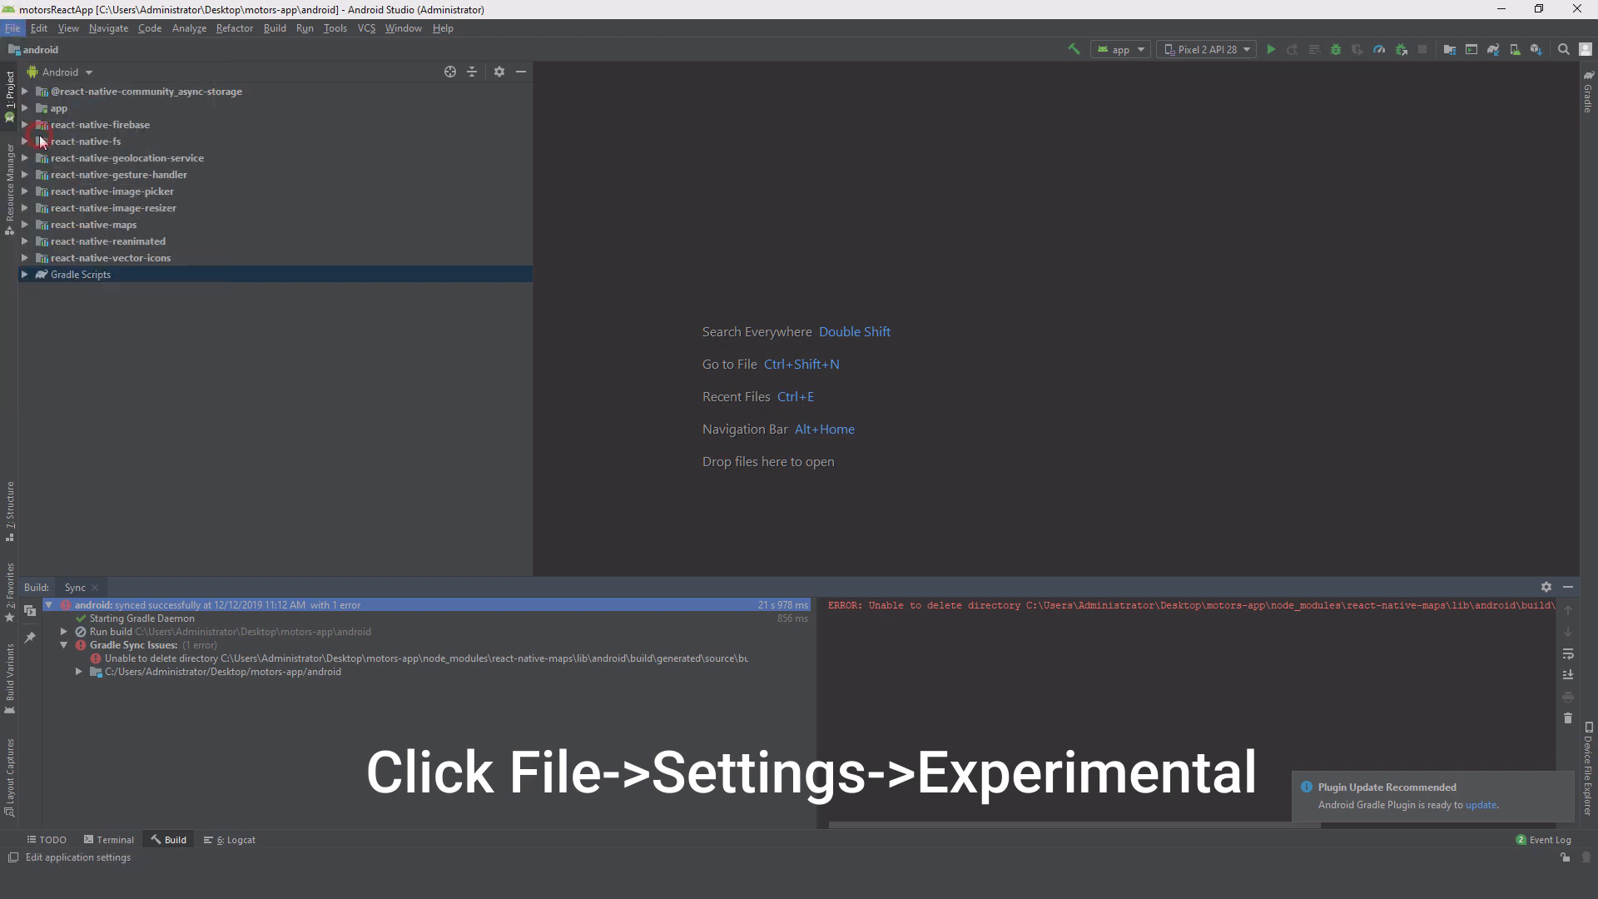
left_click(500, 385)
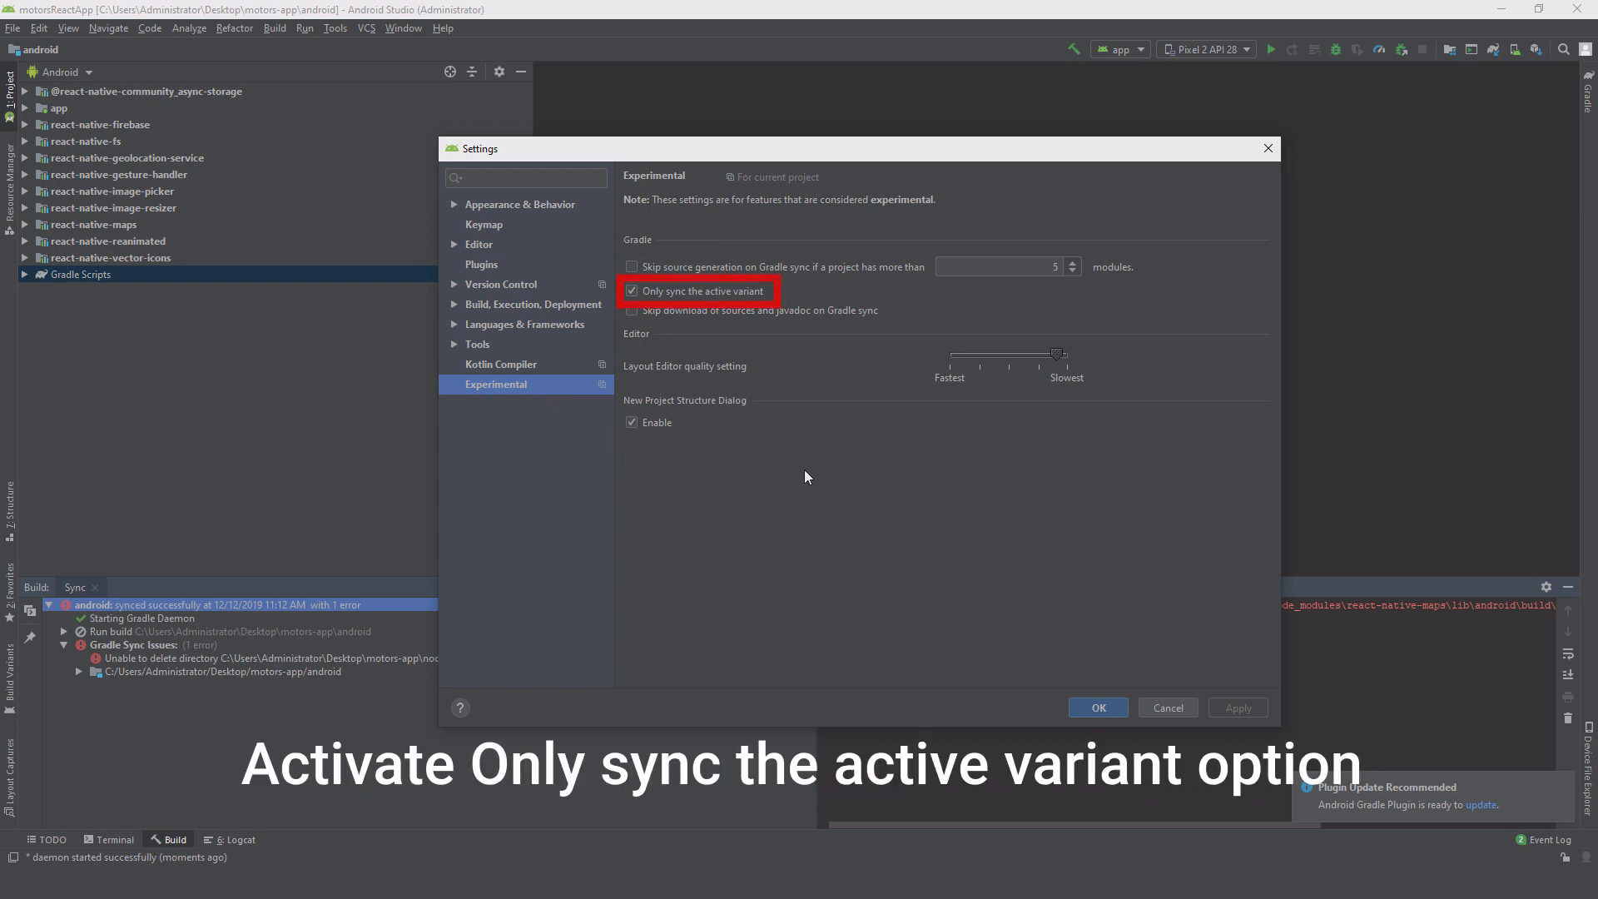
left_click(1103, 708)
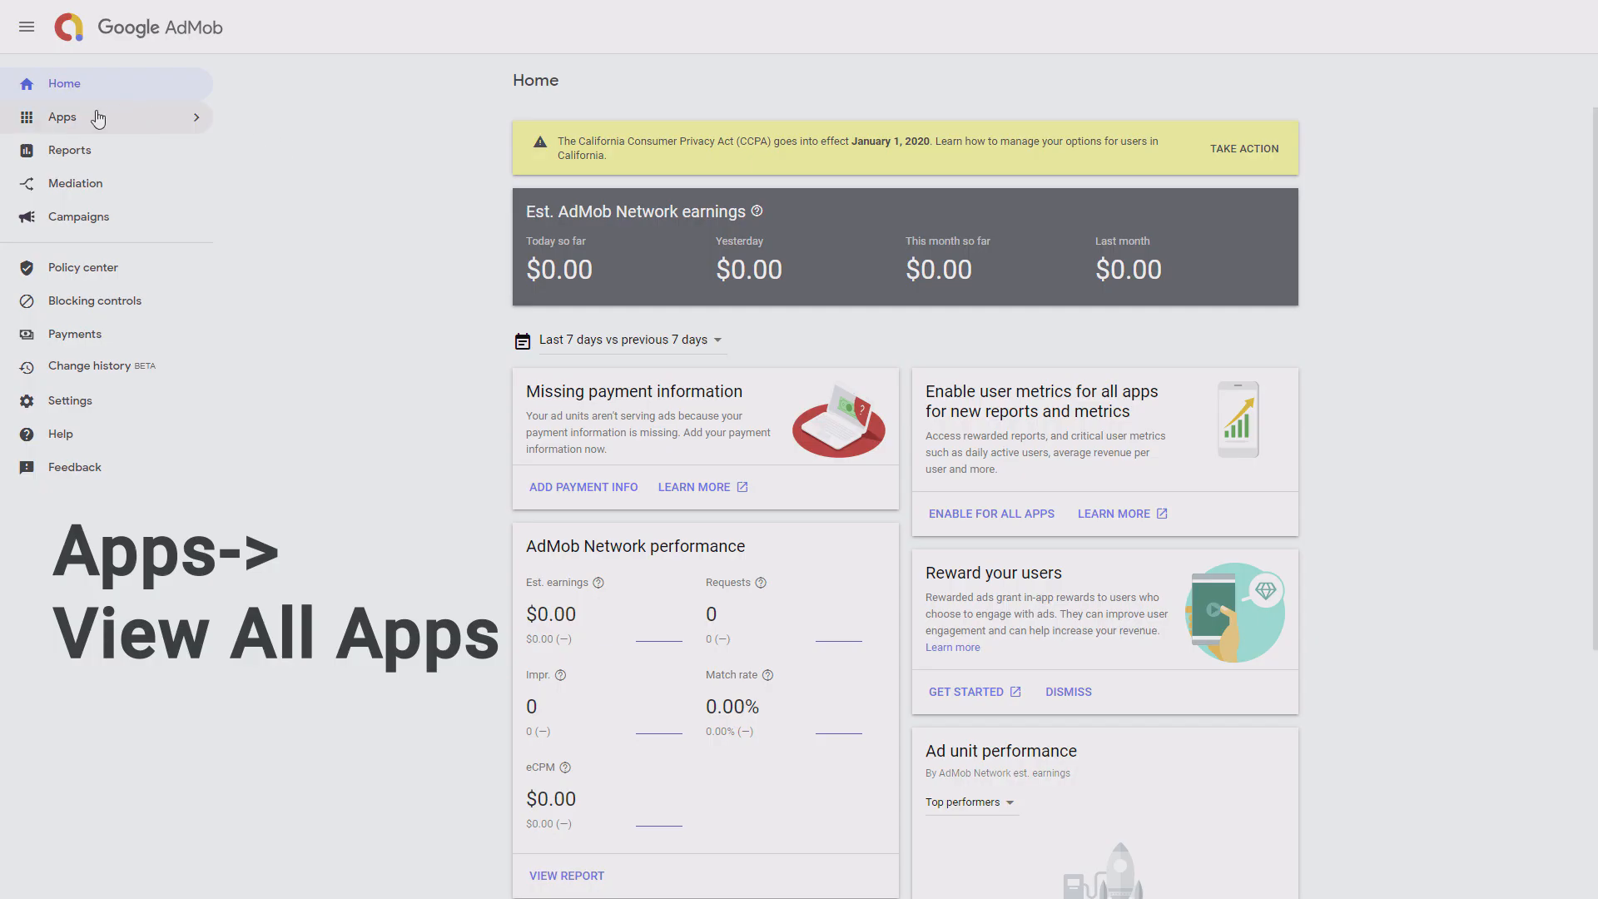
left_click(97, 116)
left_click(387, 168)
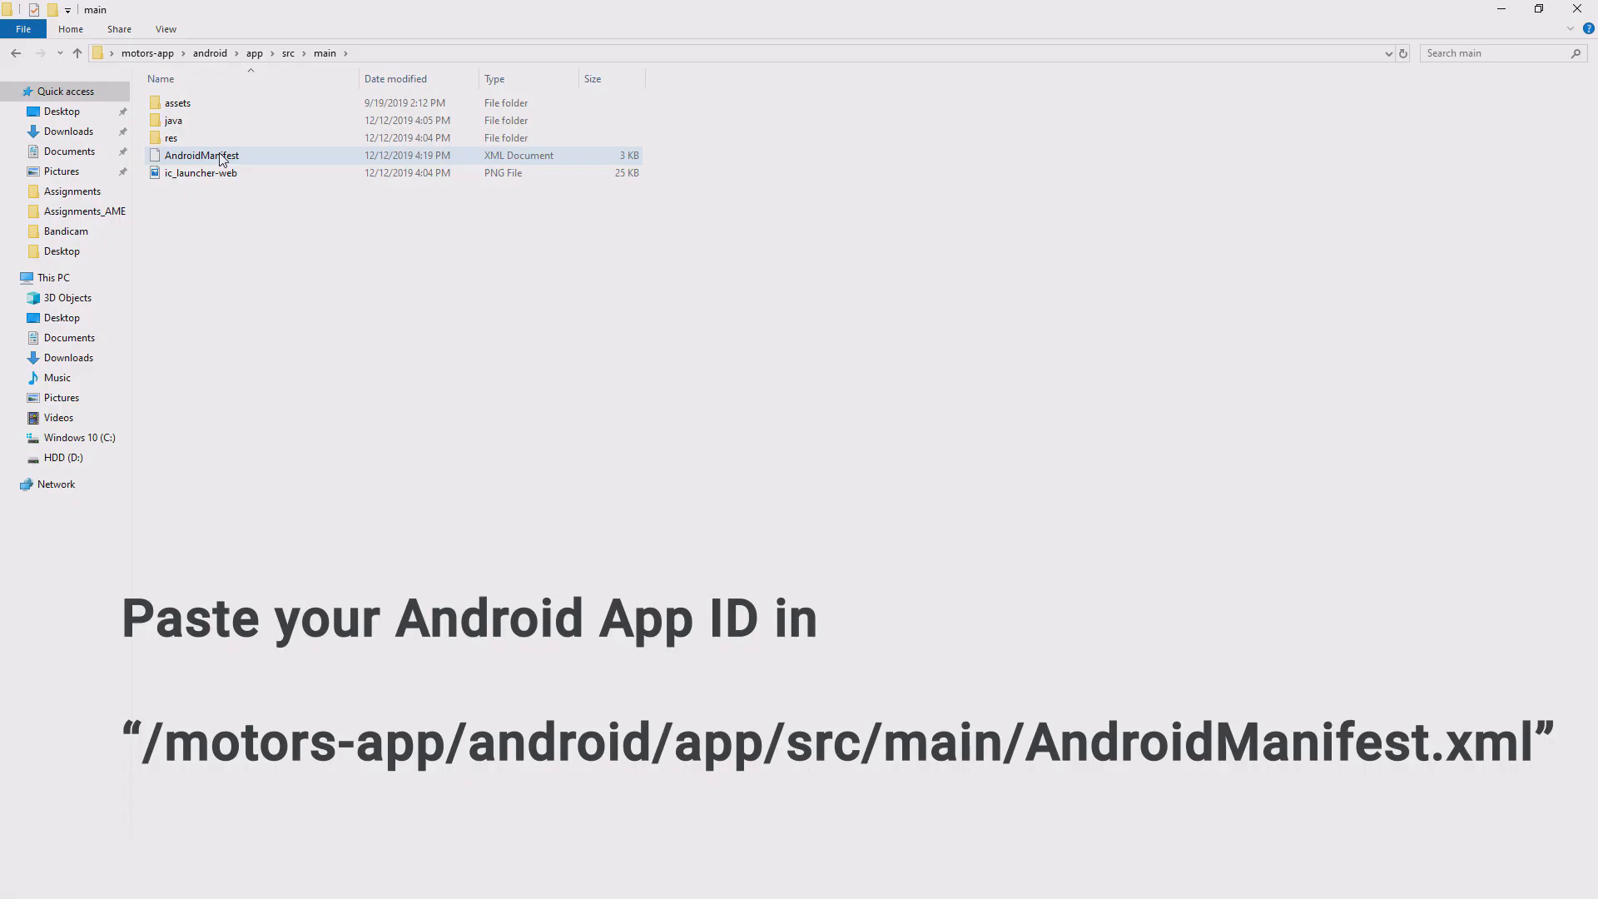
Step: Open AndroidManifest.xml in Notepad++ and select the app ID value on line 46
left_click_drag(223, 160, 278, 203)
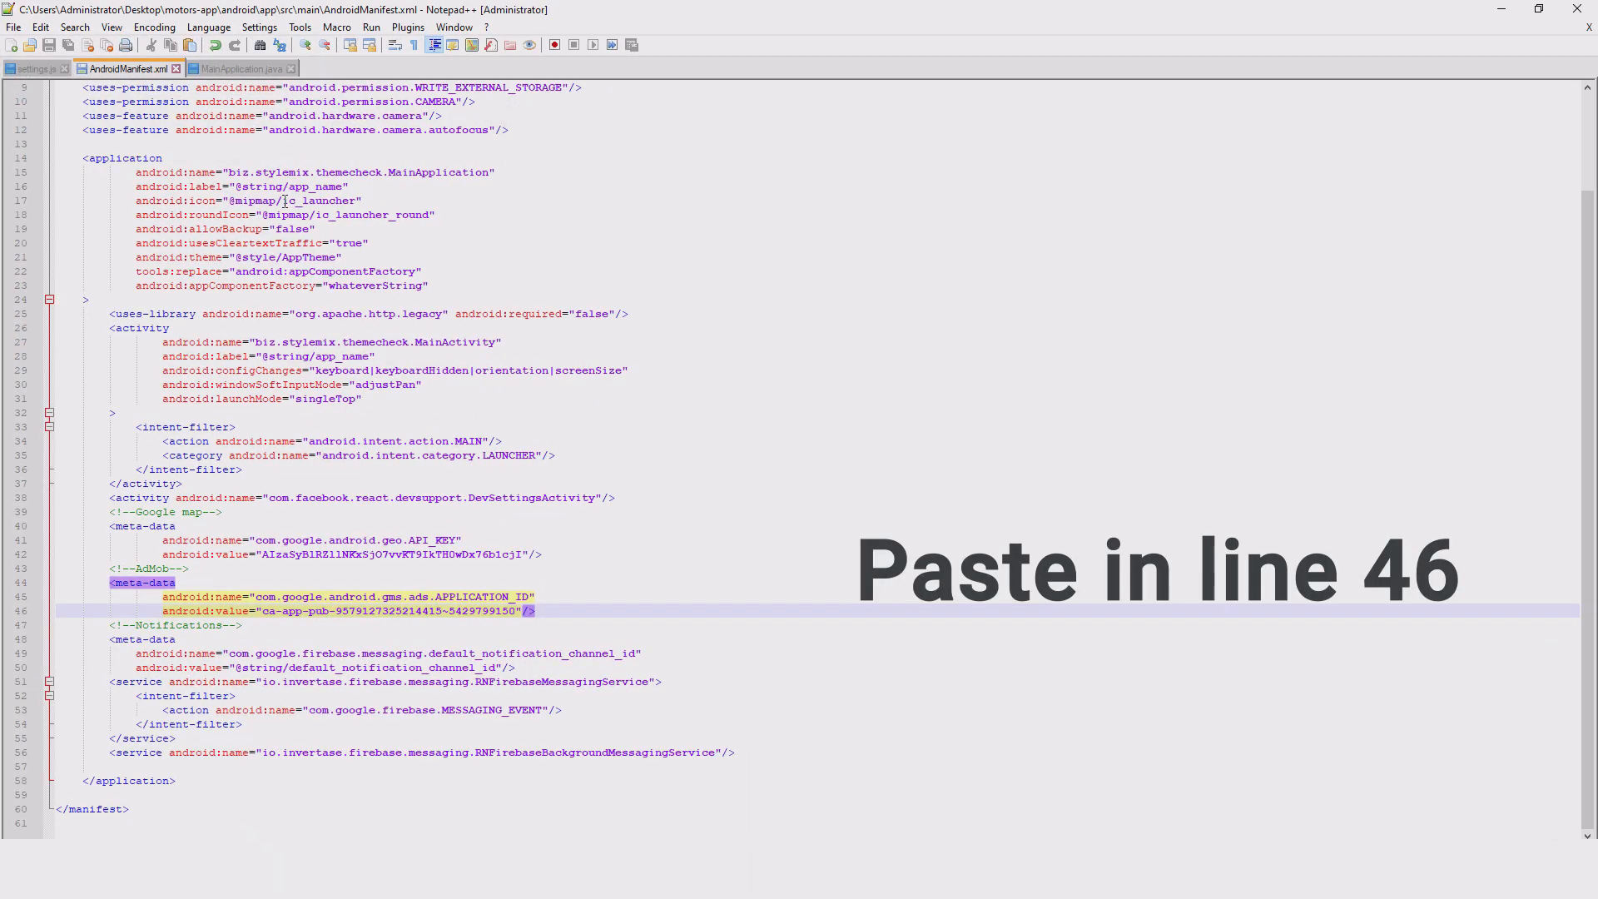
left_click(421, 610)
left_click_drag(516, 610, 265, 615)
key("ctrl+c")
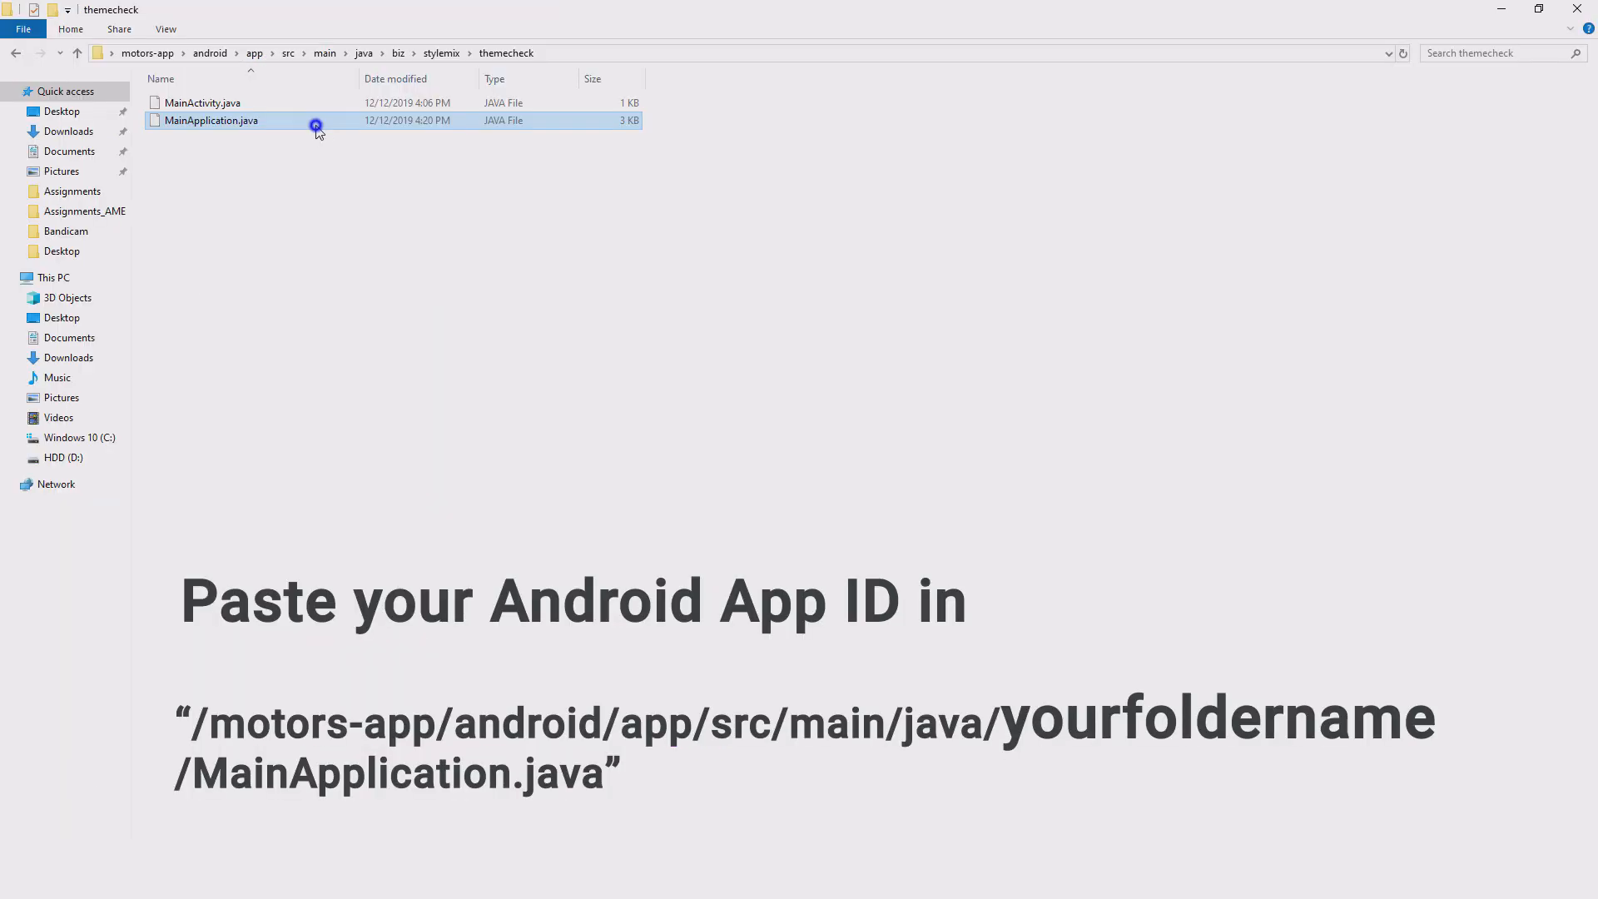
Step: Paste the AdMob app ID over line 83 of MainApplication.java and save it
right_click(317, 129)
left_click(397, 197)
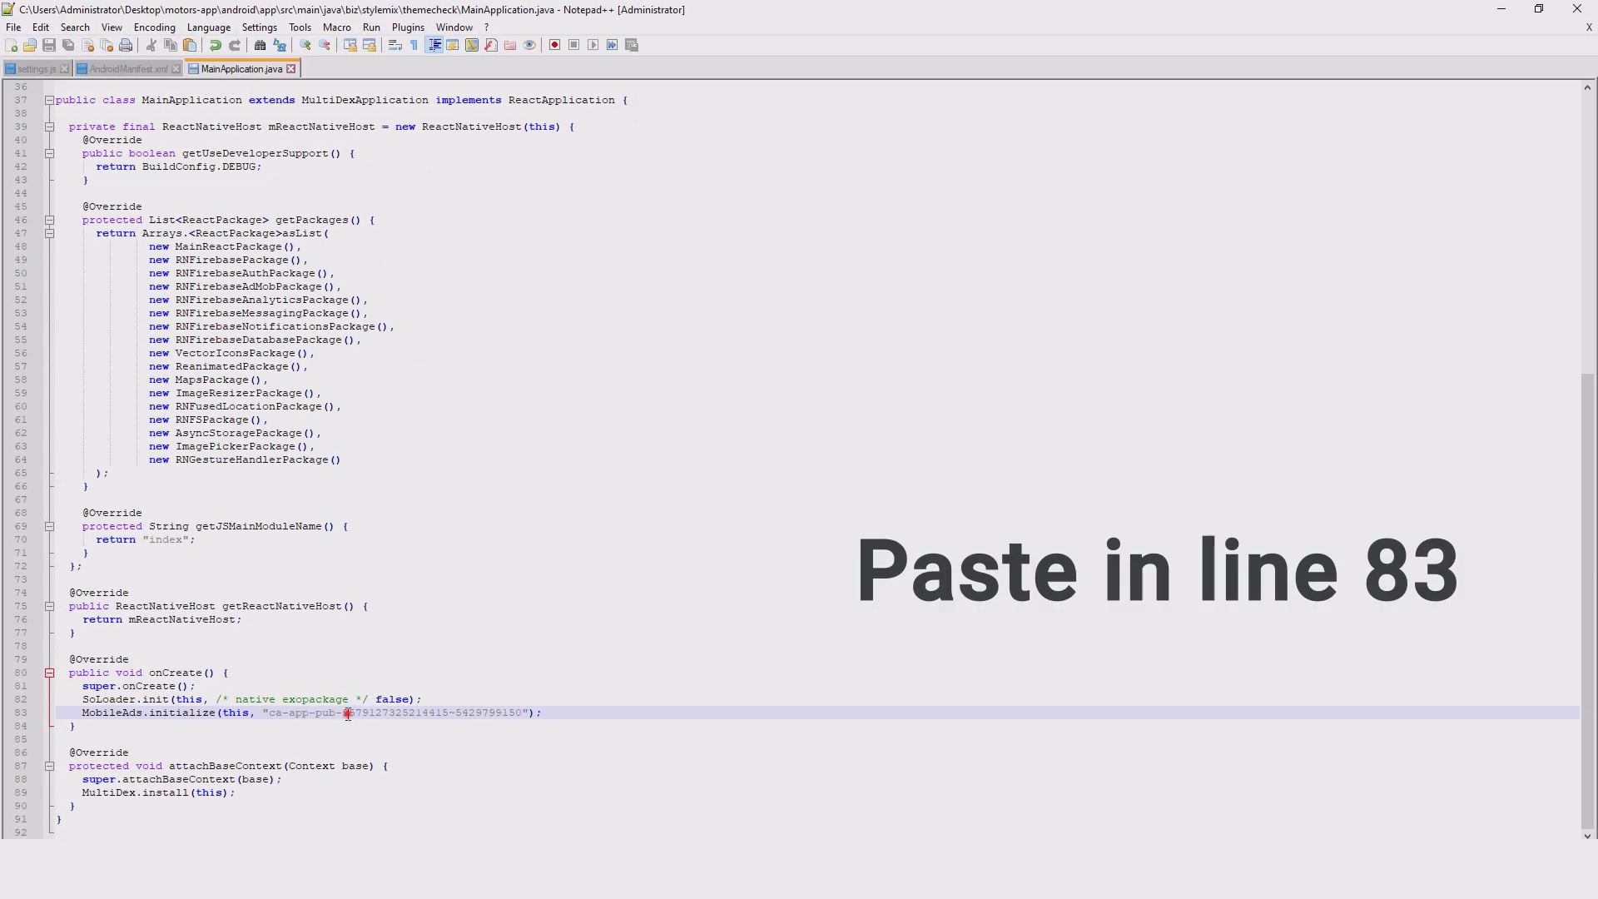
left_click(270, 713)
left_click_drag(360, 720, 524, 716)
key("ctrl+v")
key("ctrl+s")
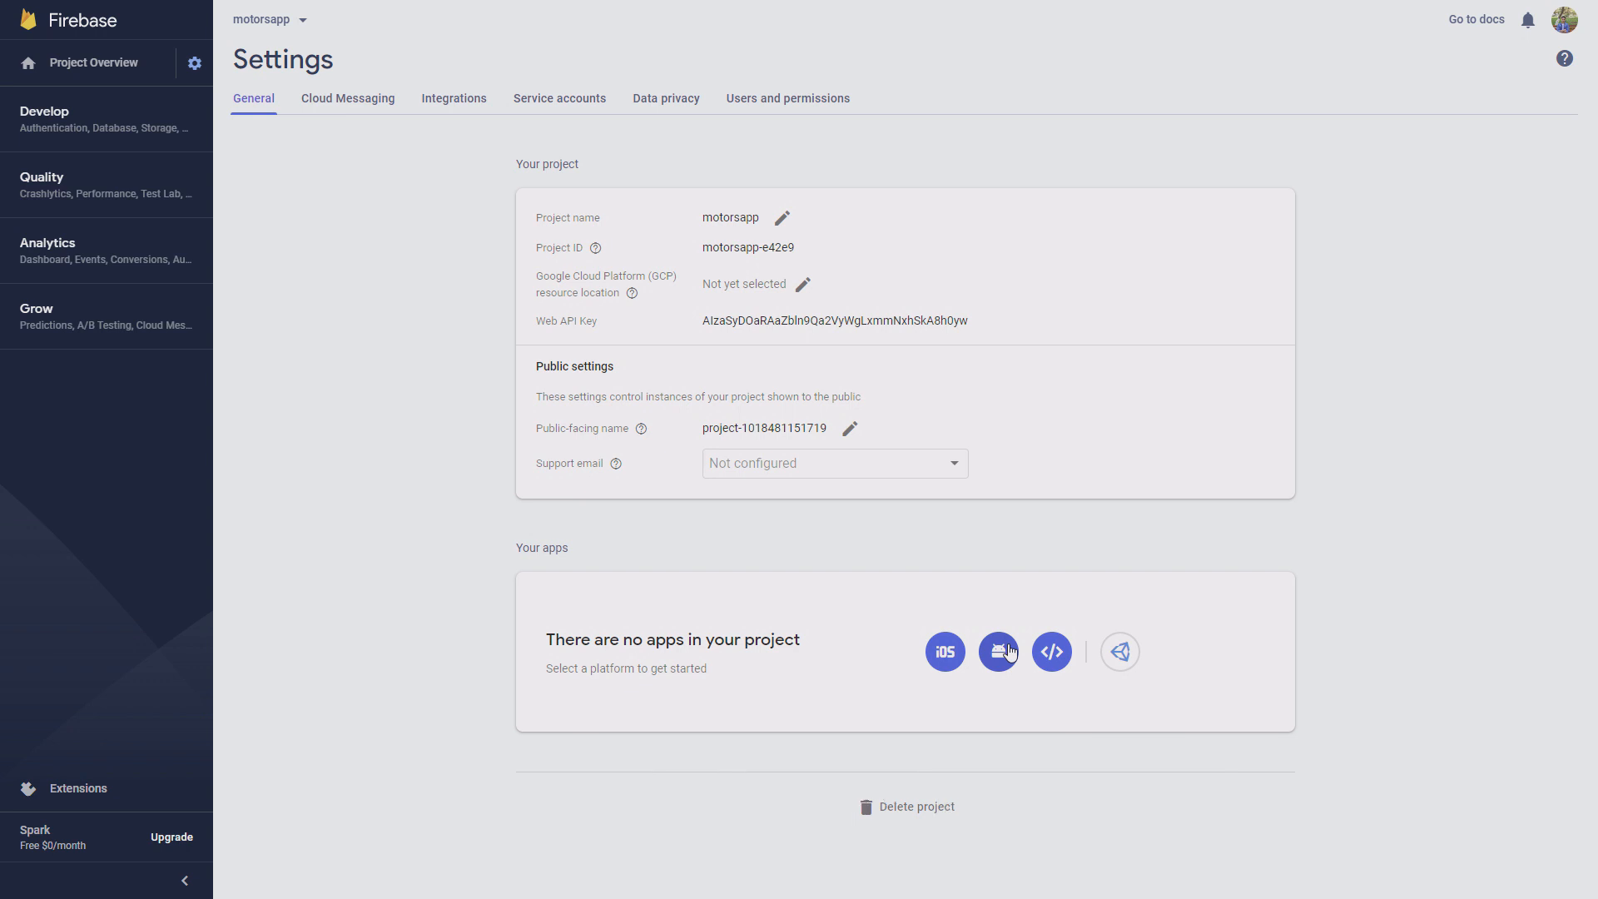
Step: Register Android app biz.stylemix.themecheck with nickname motorsapp in Firebase
left_click(1003, 651)
type("biz.stylemix.")
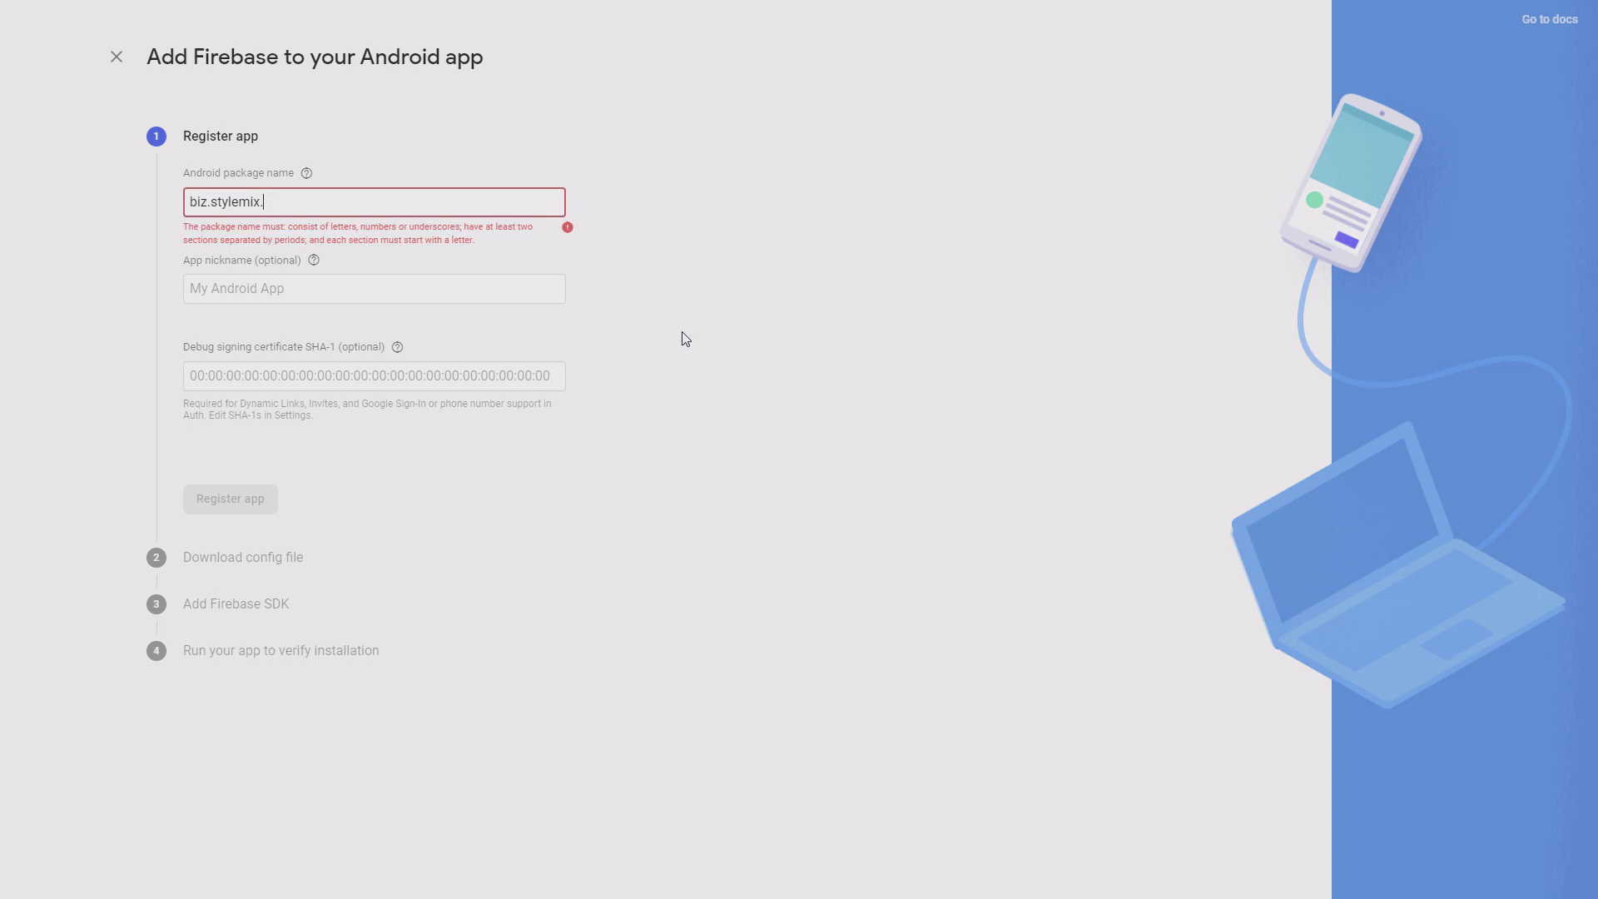
type("themecheck")
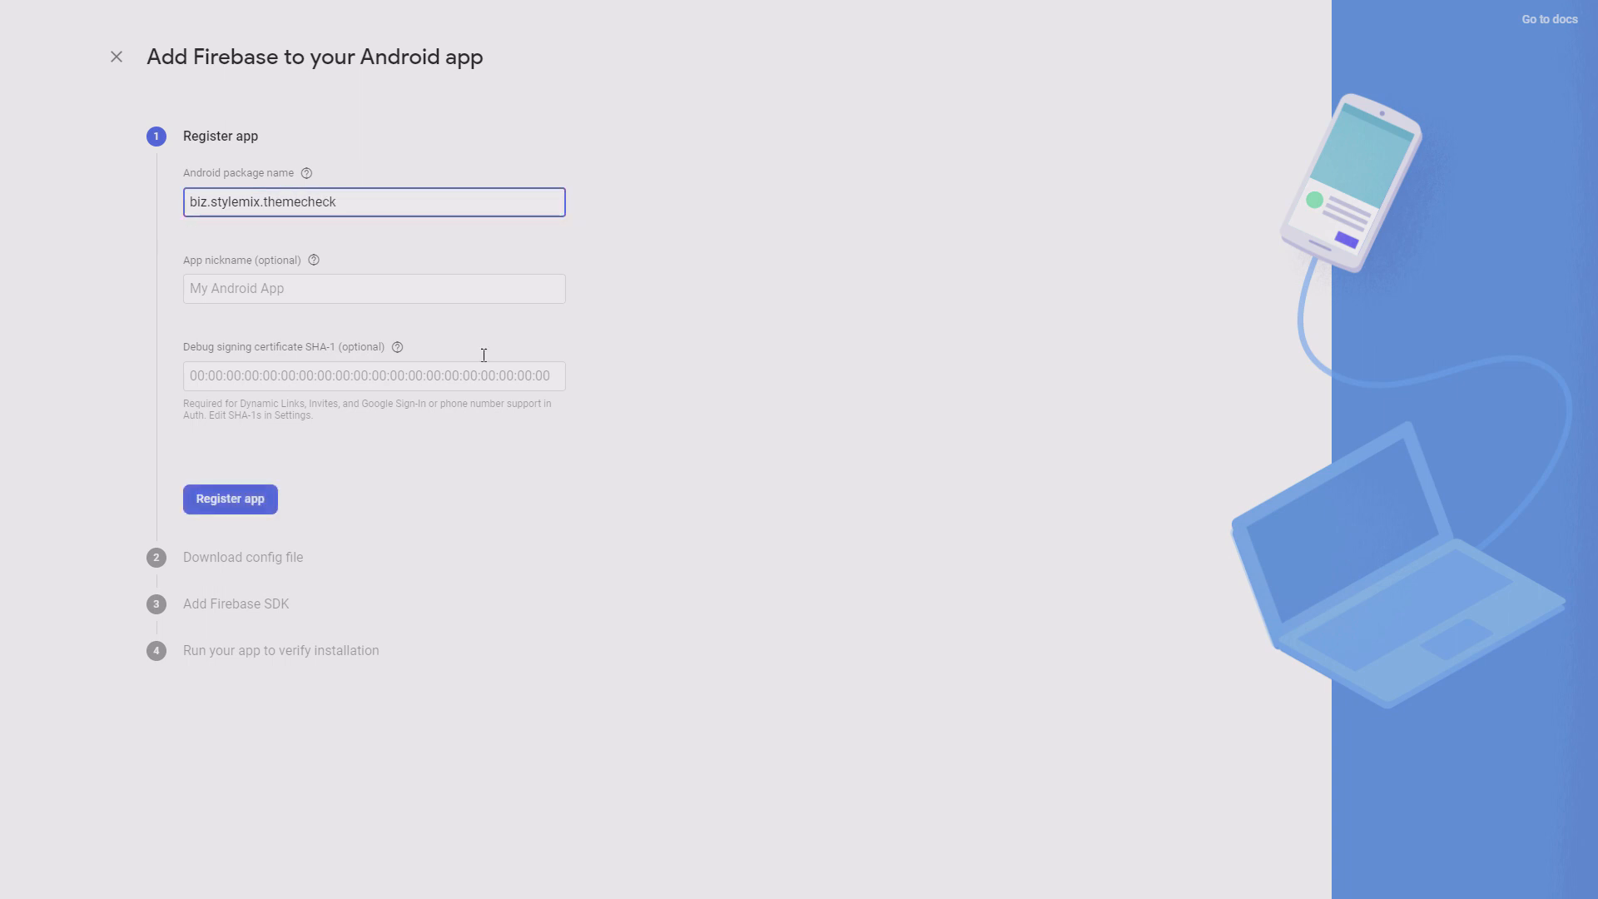
left_click(421, 286)
type("motorsapp")
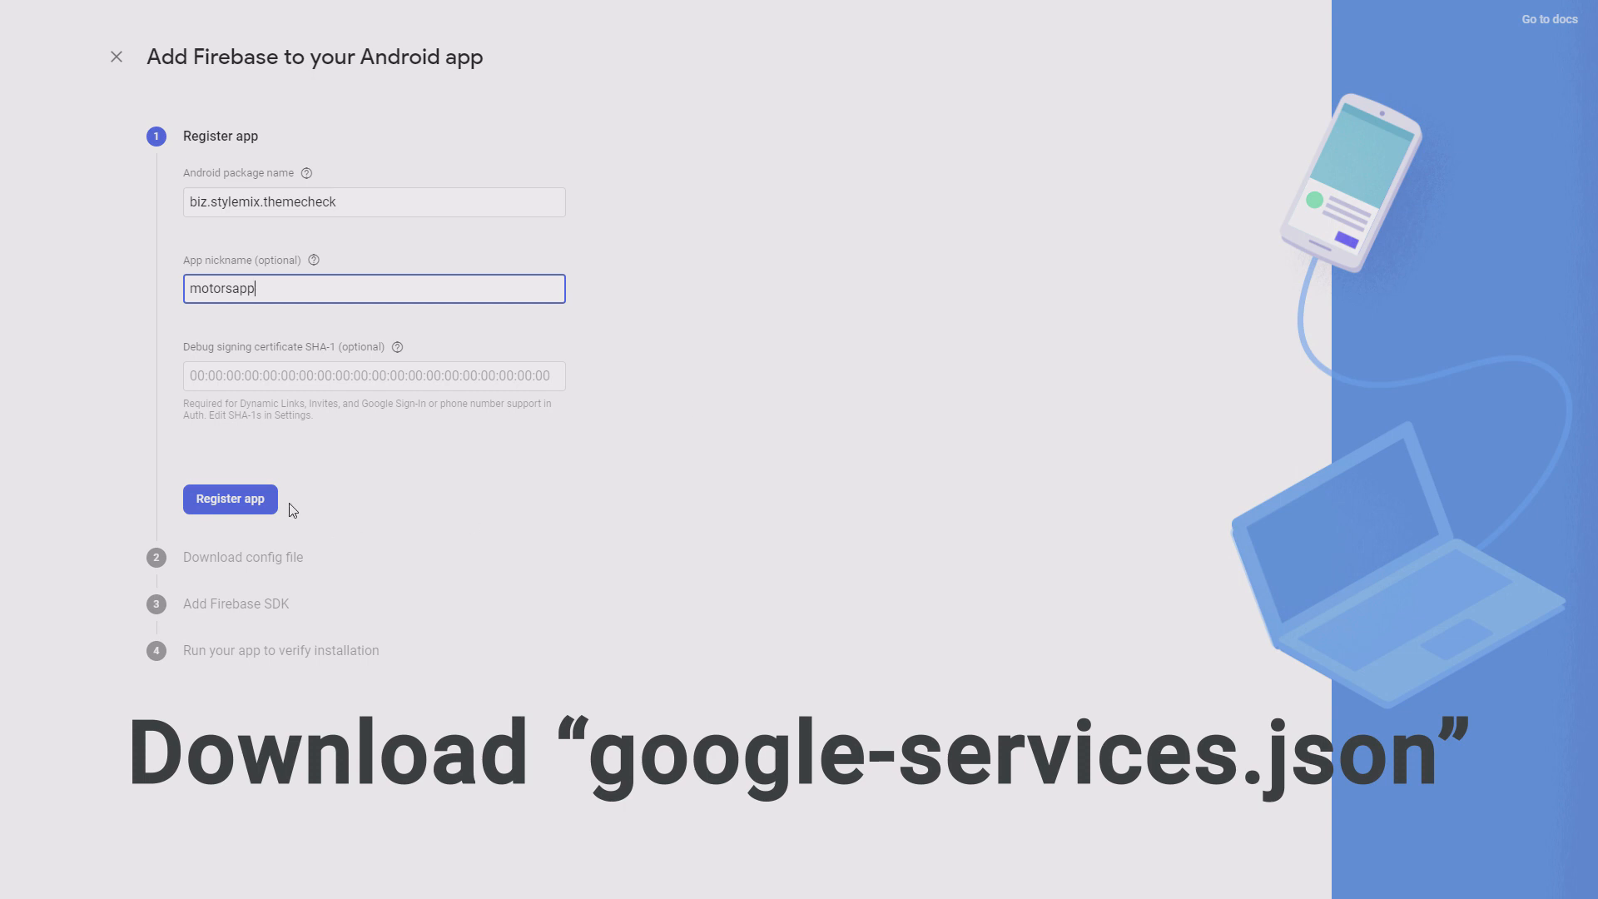
key("Return")
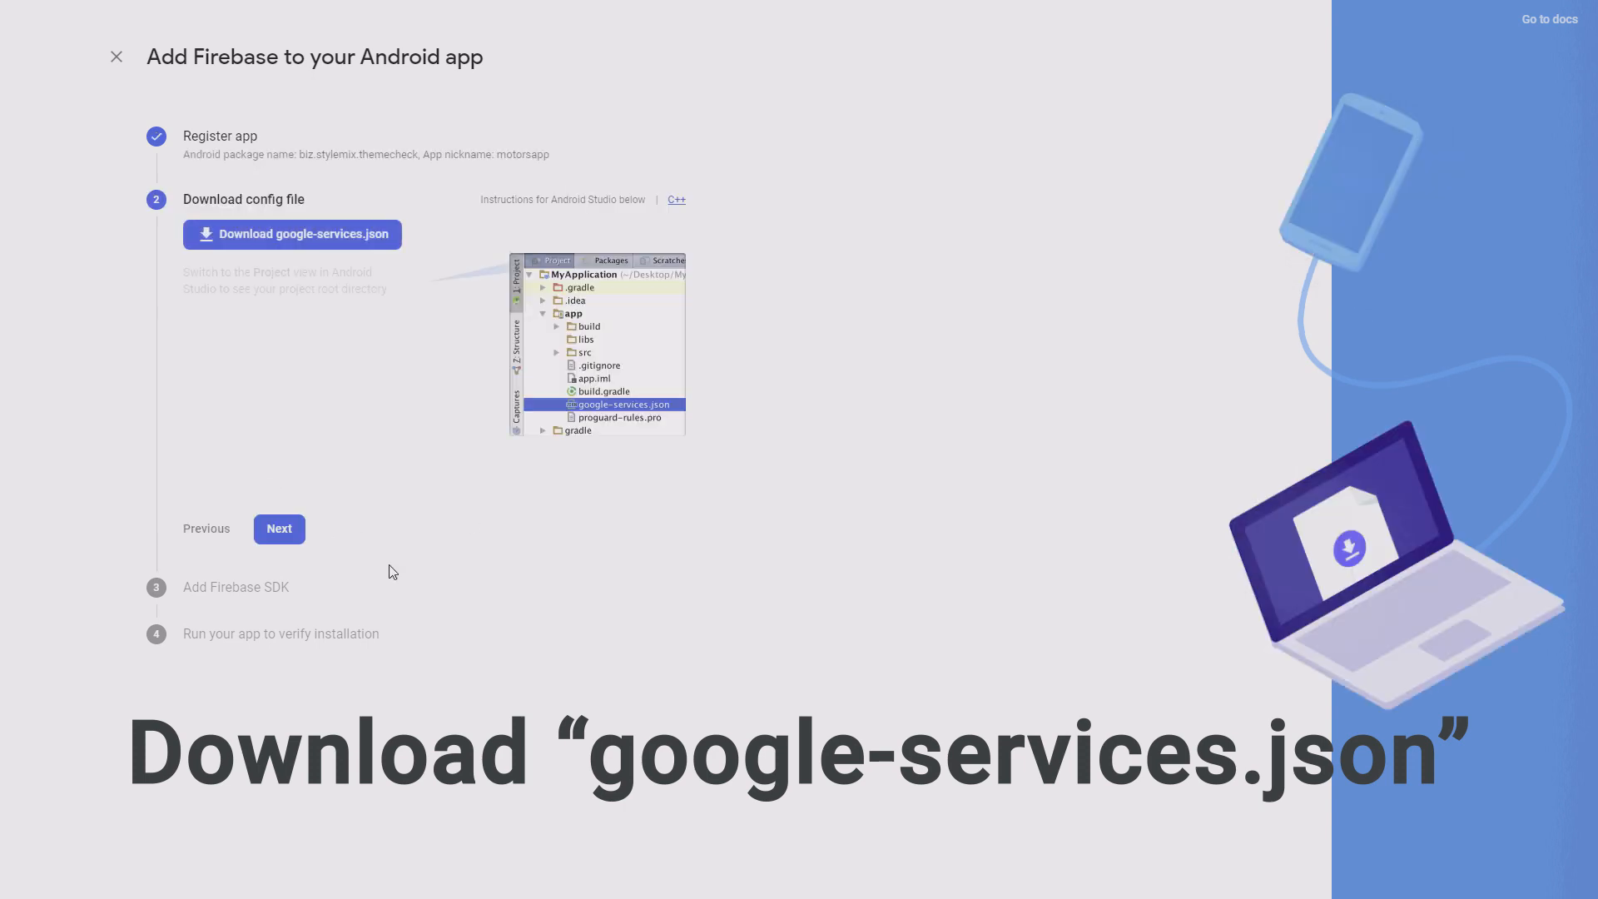
Step: Download google-services.json and continue to the Firebase SDK step
left_click(314, 244)
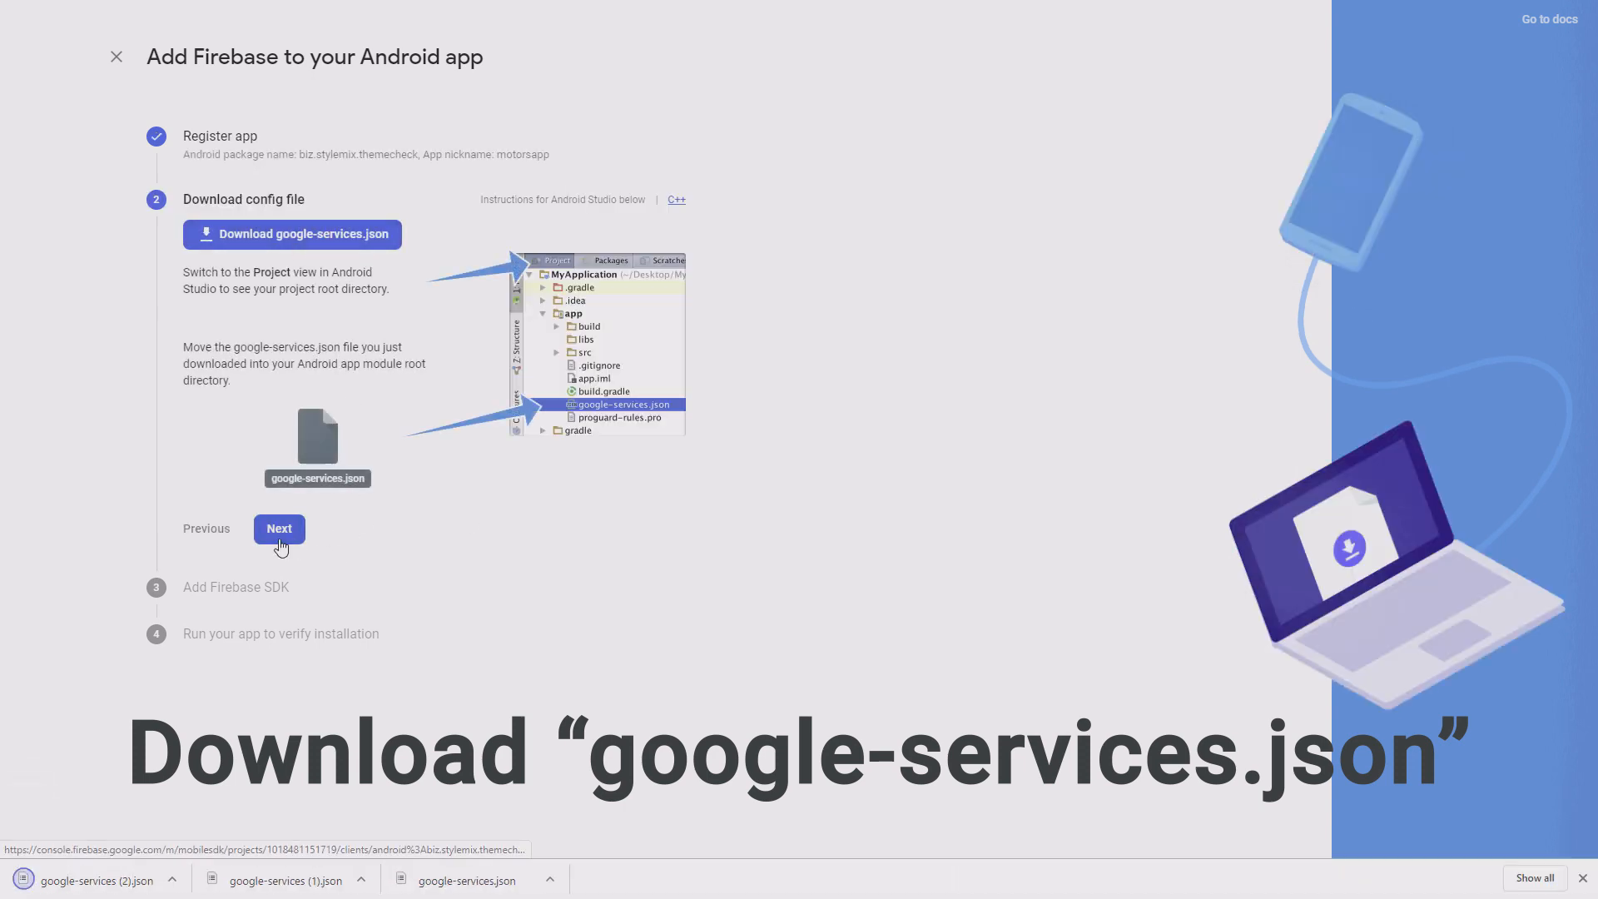
left_click(279, 528)
scroll(366, 601, "down", 5)
Step: Paste the downloaded google-services.json into motors-app\android\app, replacing the existing file
left_click(283, 762)
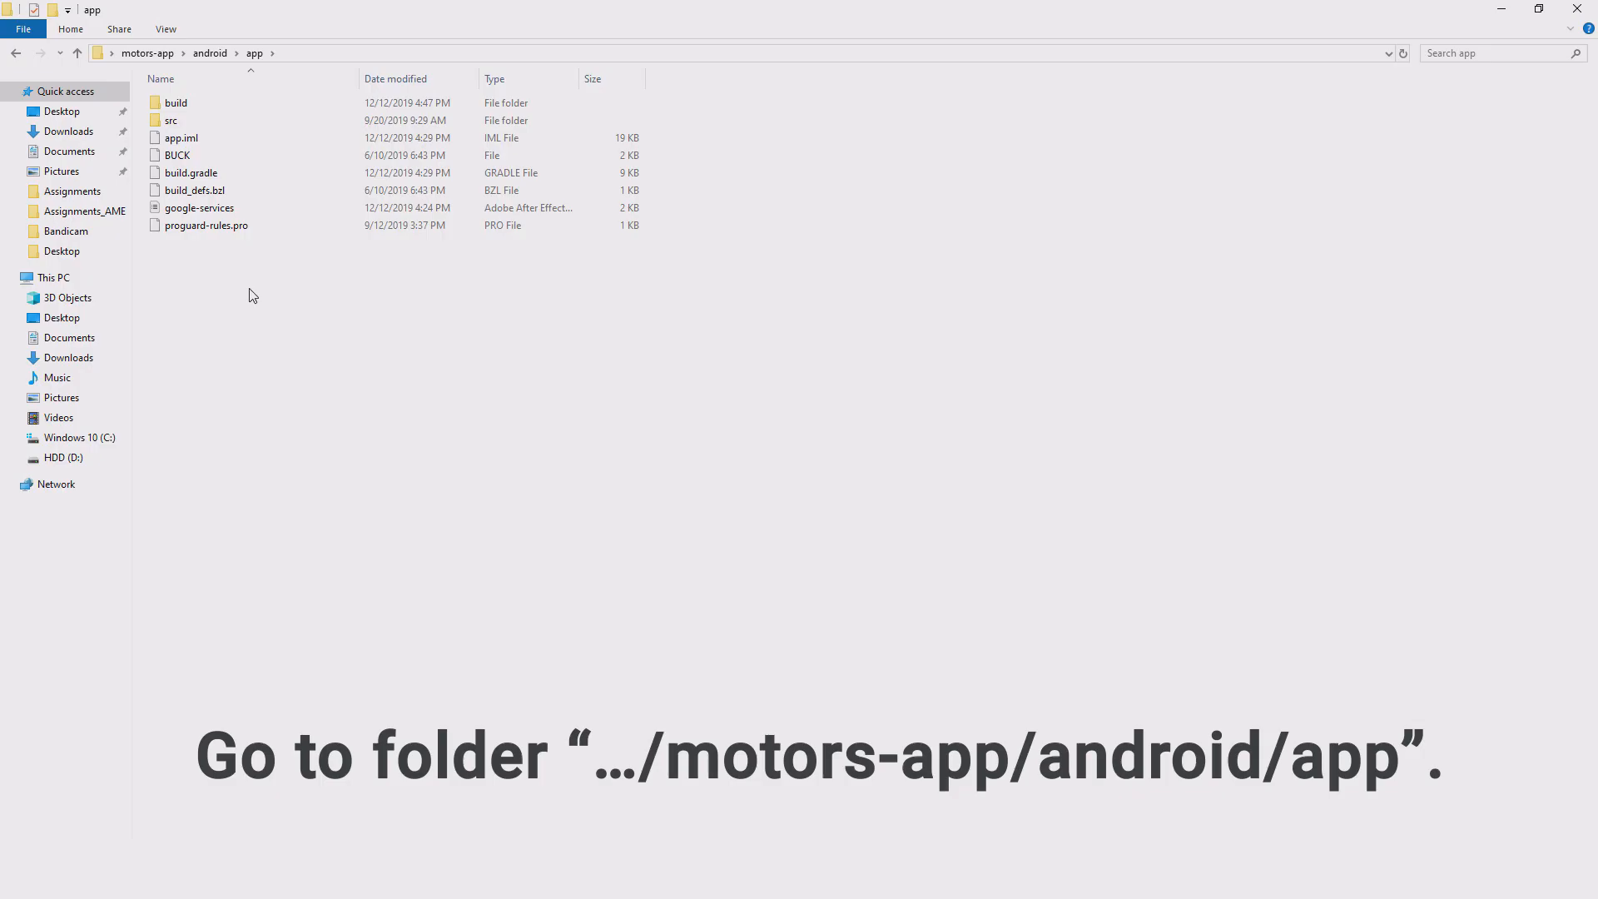
left_click(251, 291)
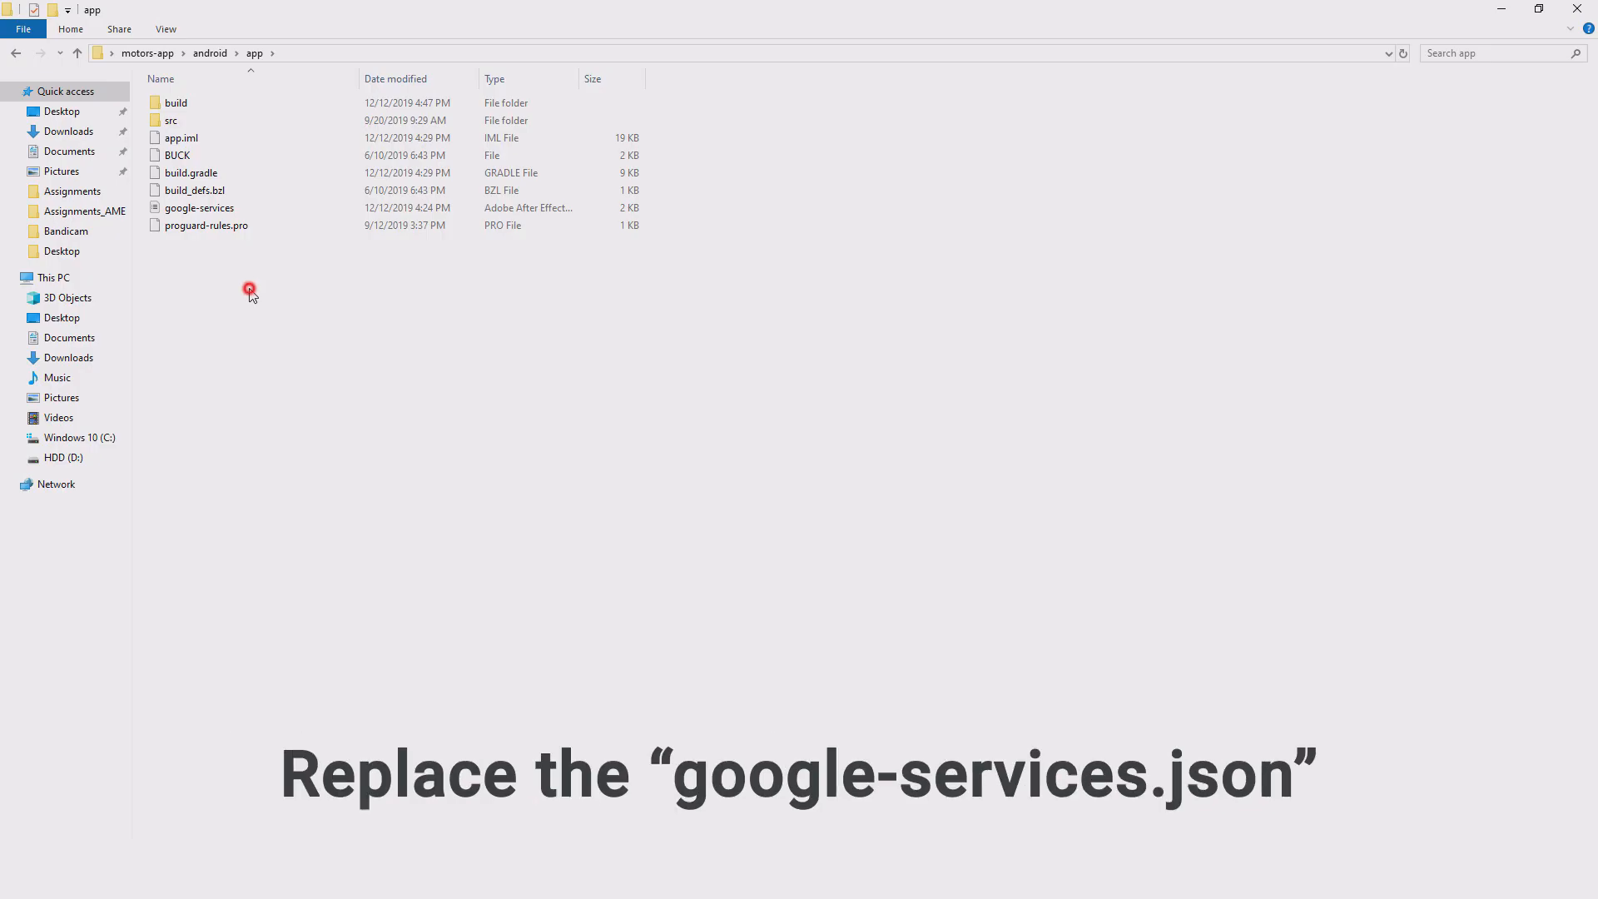
key("ctrl+v")
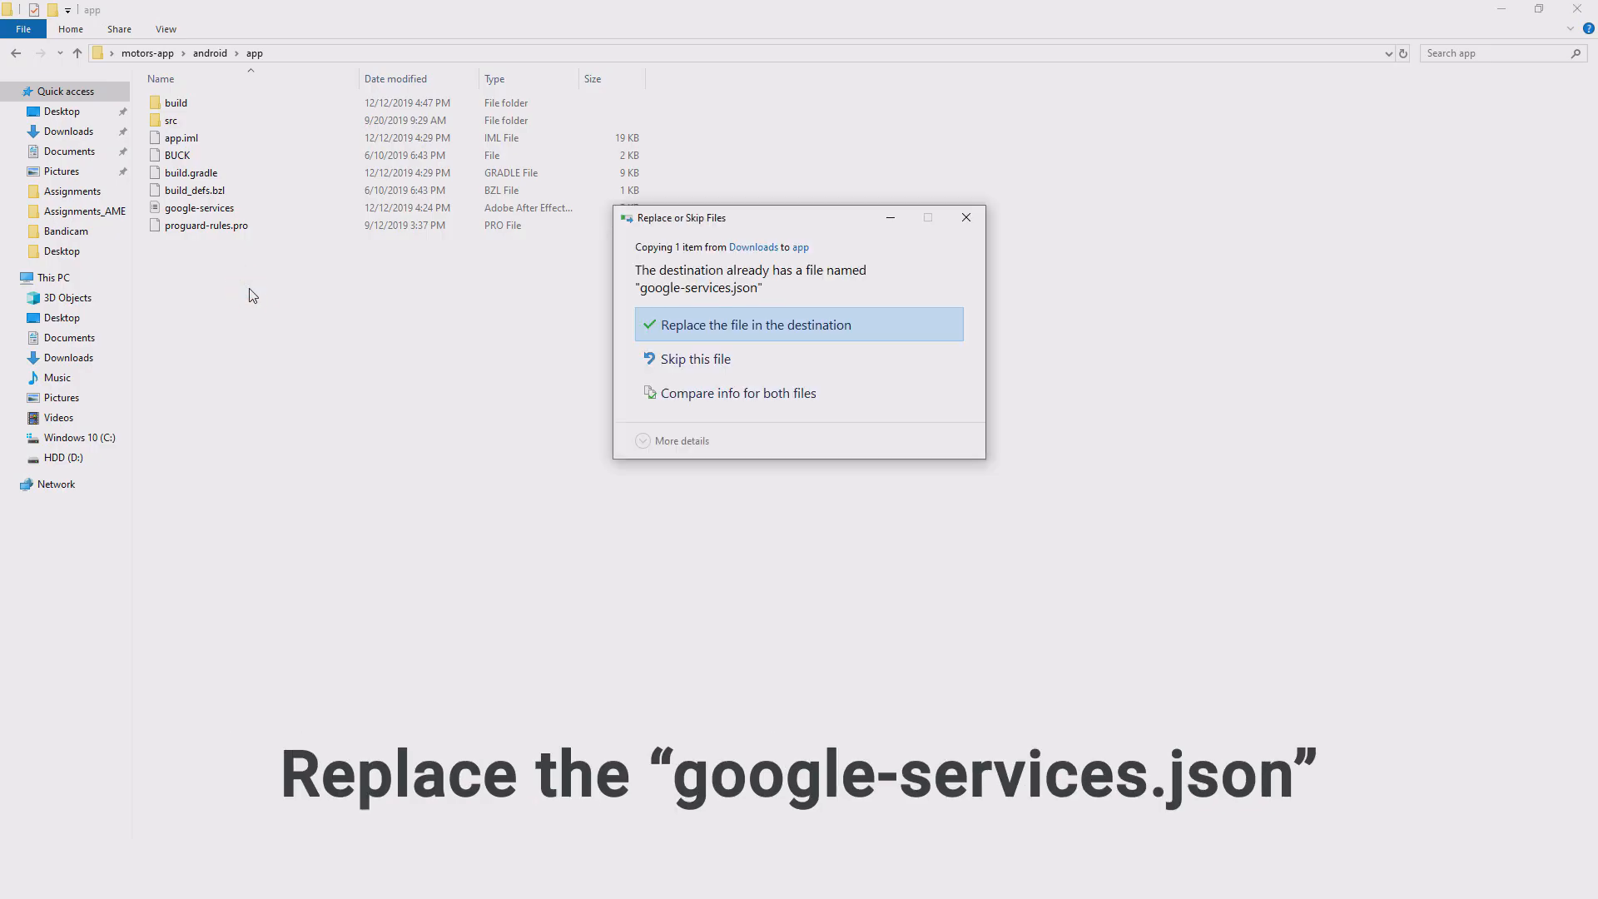
left_click(724, 324)
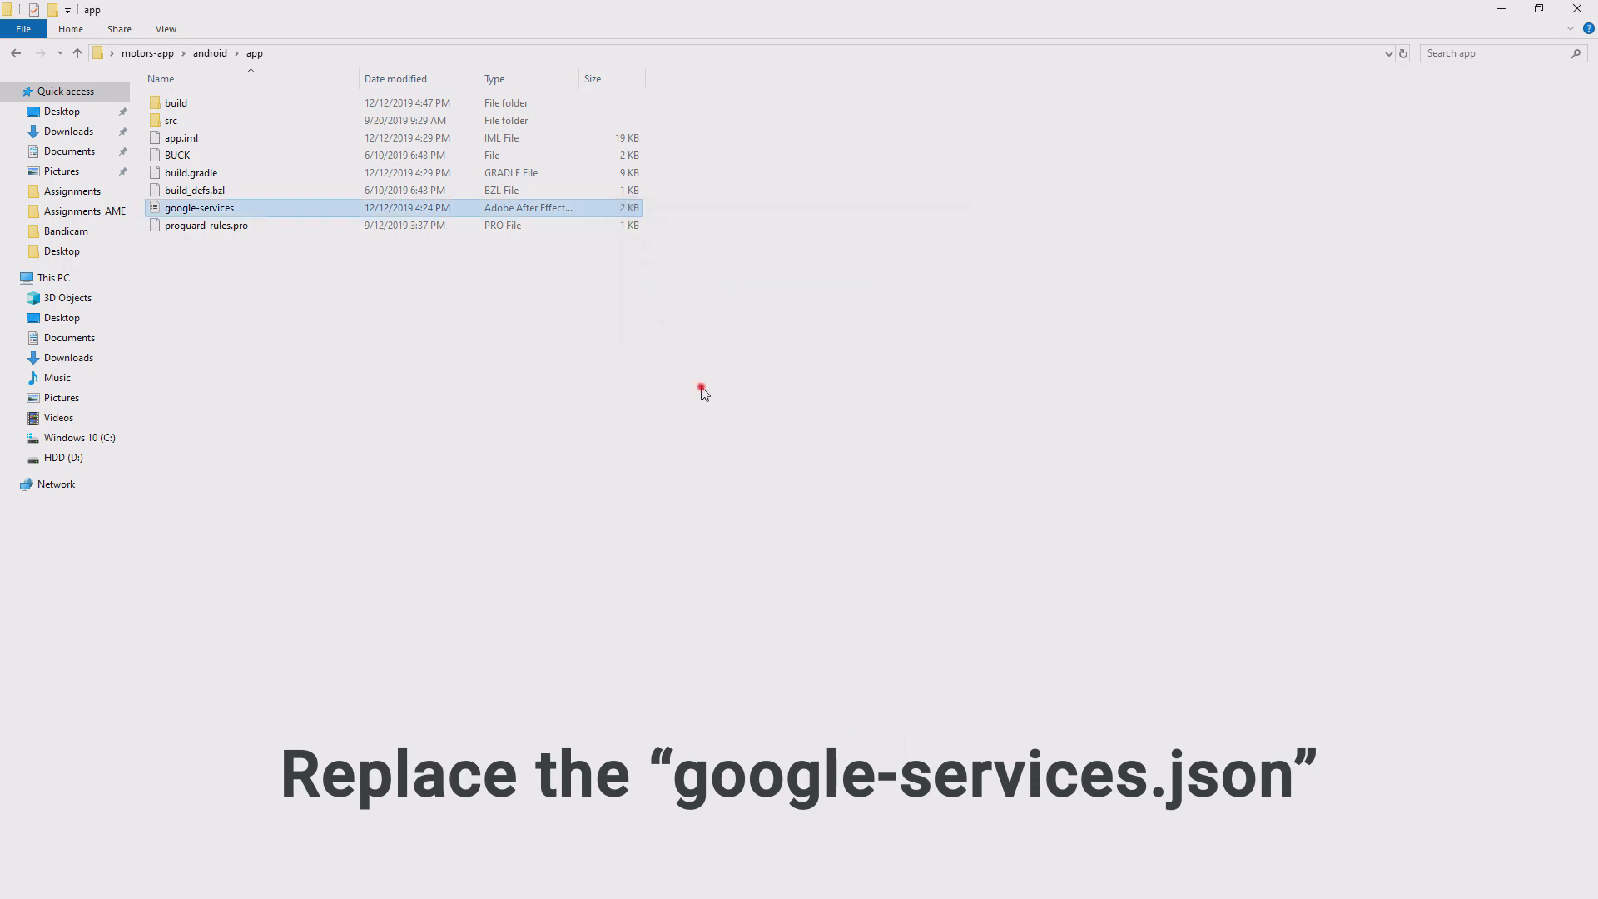
left_click(703, 393)
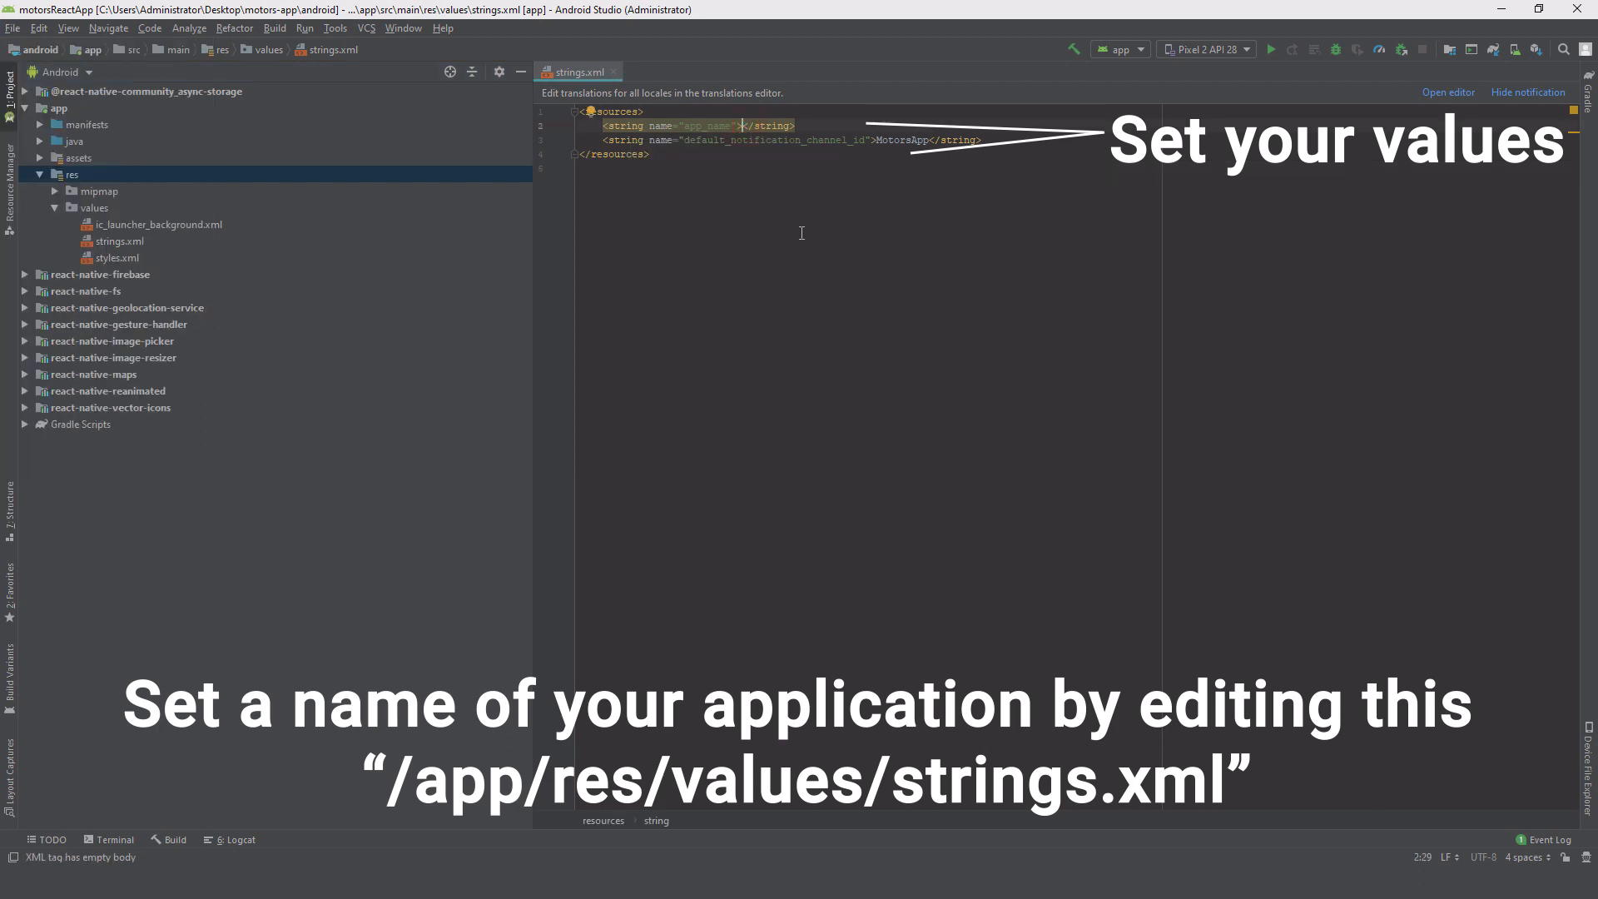
Step: Type motors_app as the app_name value in res/values/strings.xml
type("motors")
type("_app")
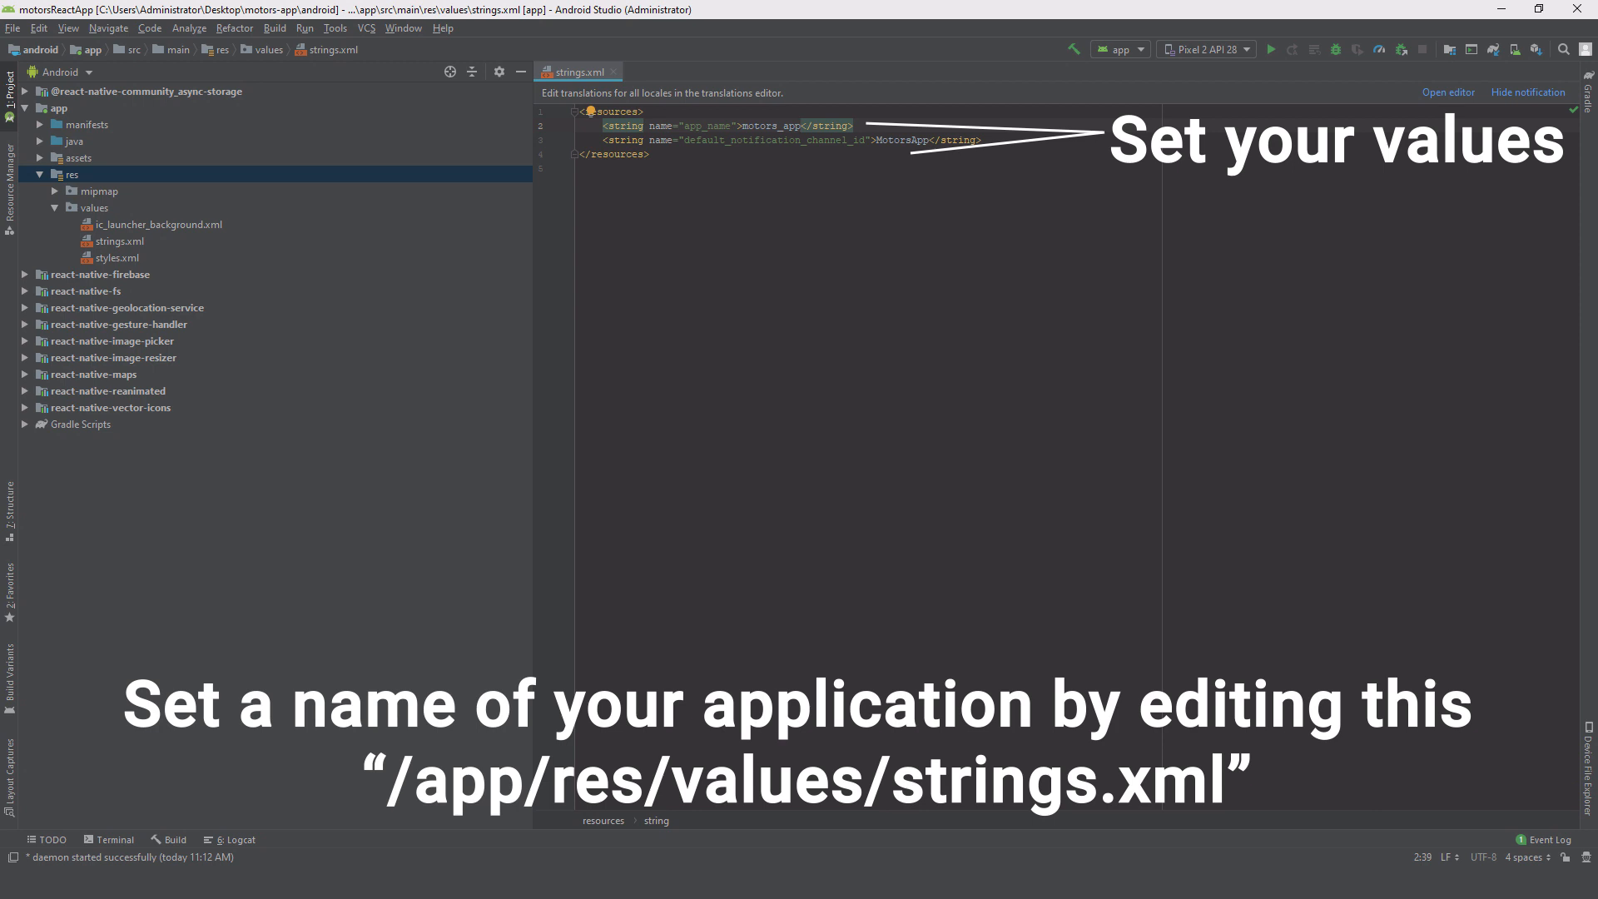
left_click(472, 534)
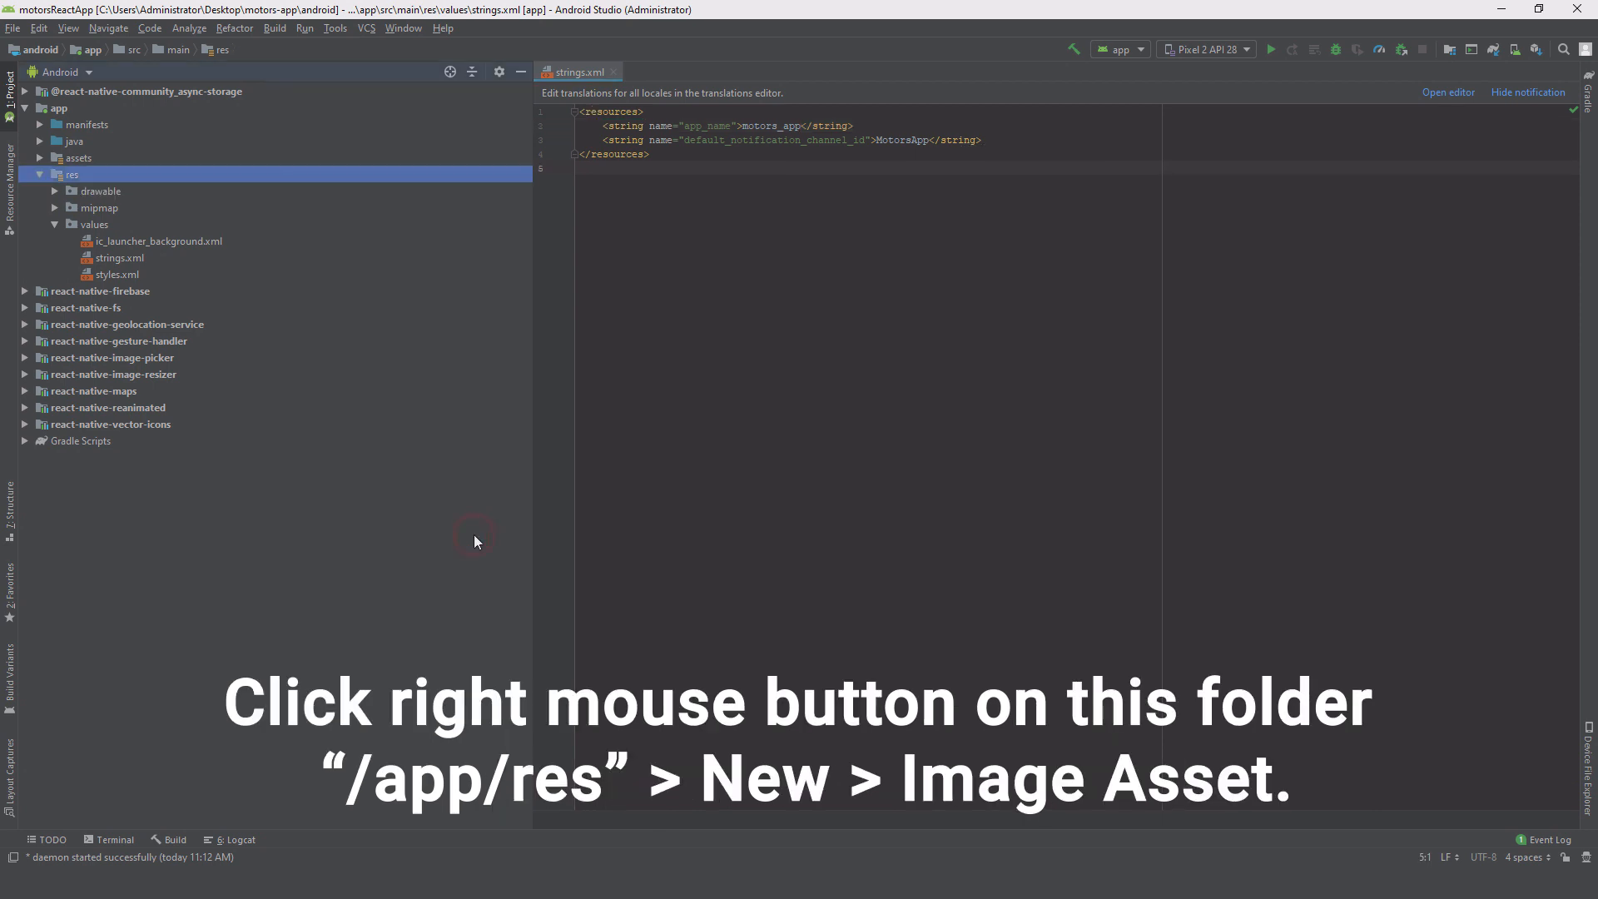
Step: Regenerate the ic_launcher icons from Desktop app_icon.png at 69% resize, overwriting existing ones
right_click(115, 177)
mouse_move(154, 183)
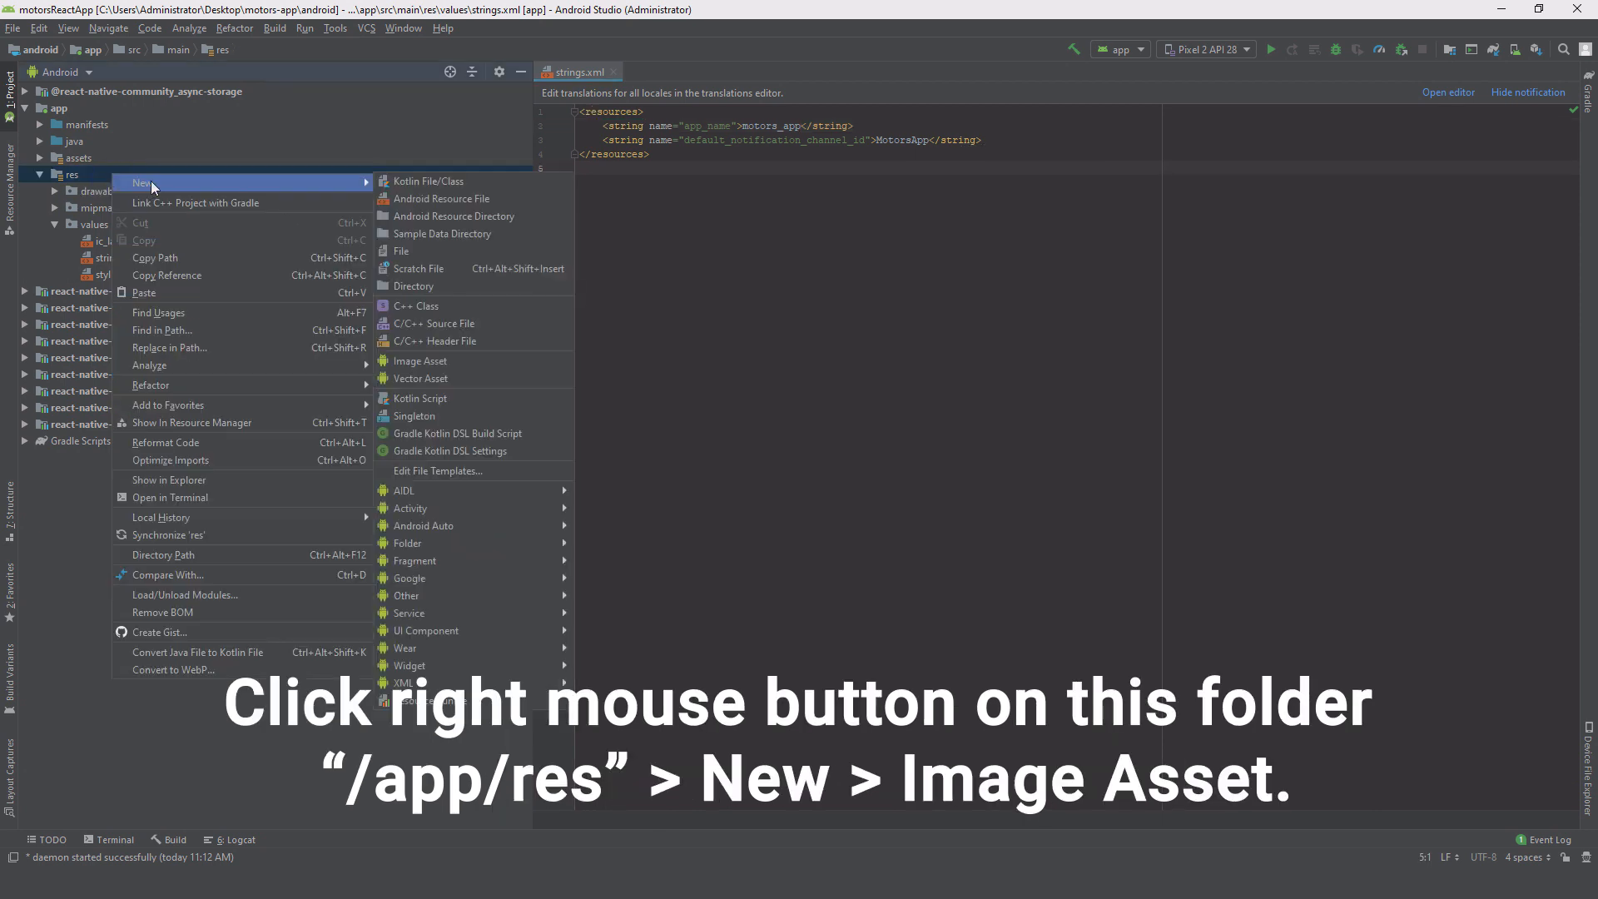
left_click(526, 363)
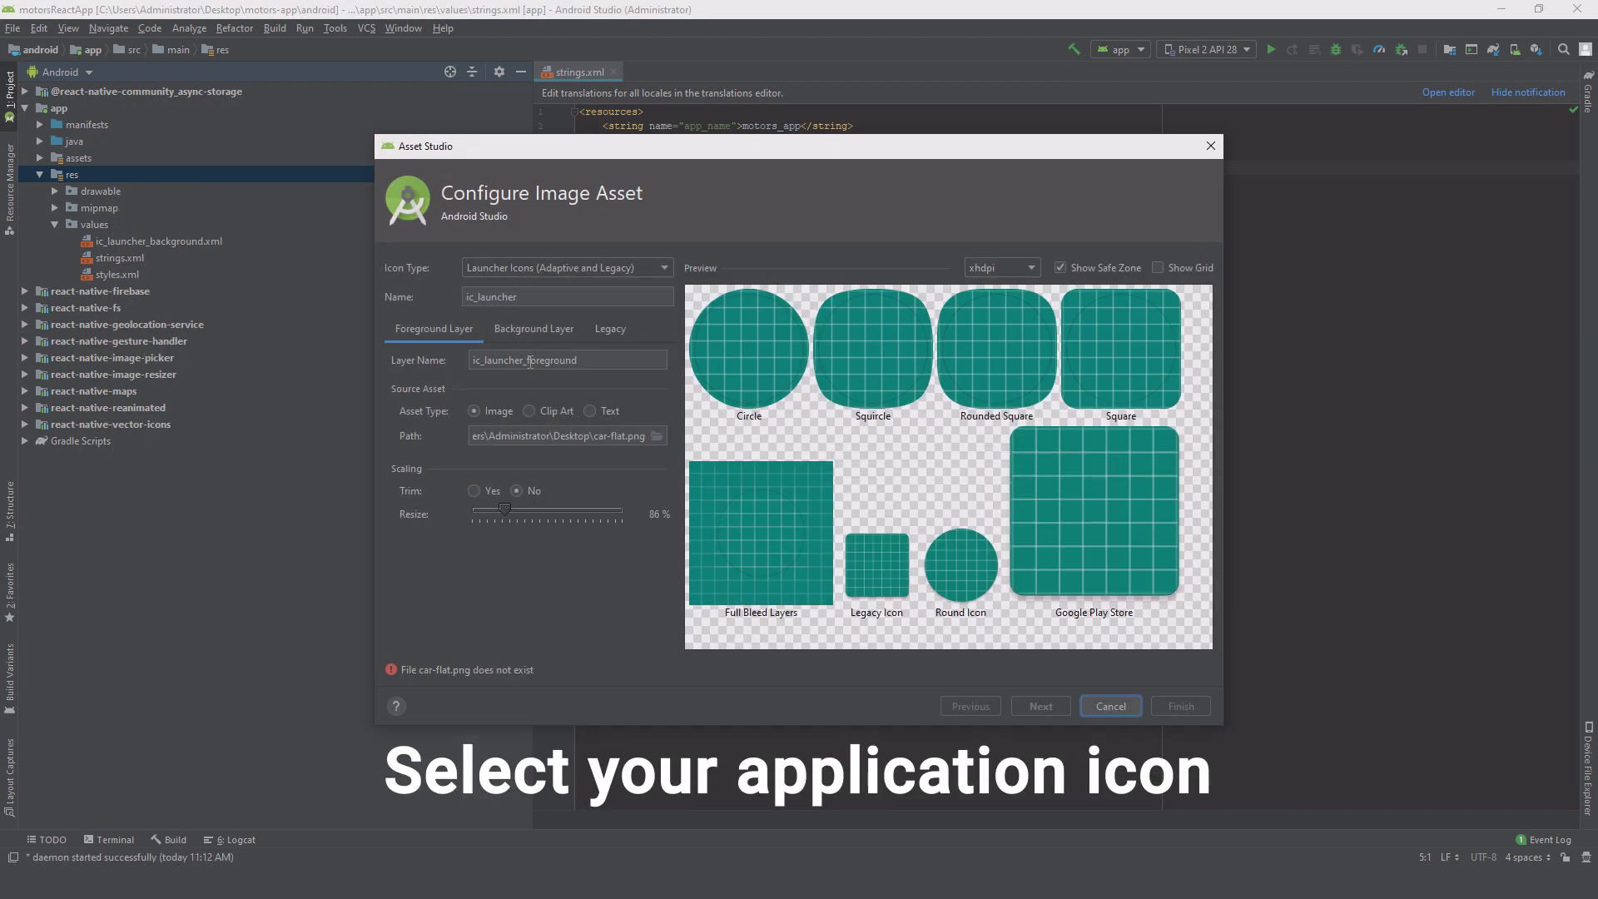
left_click(656, 436)
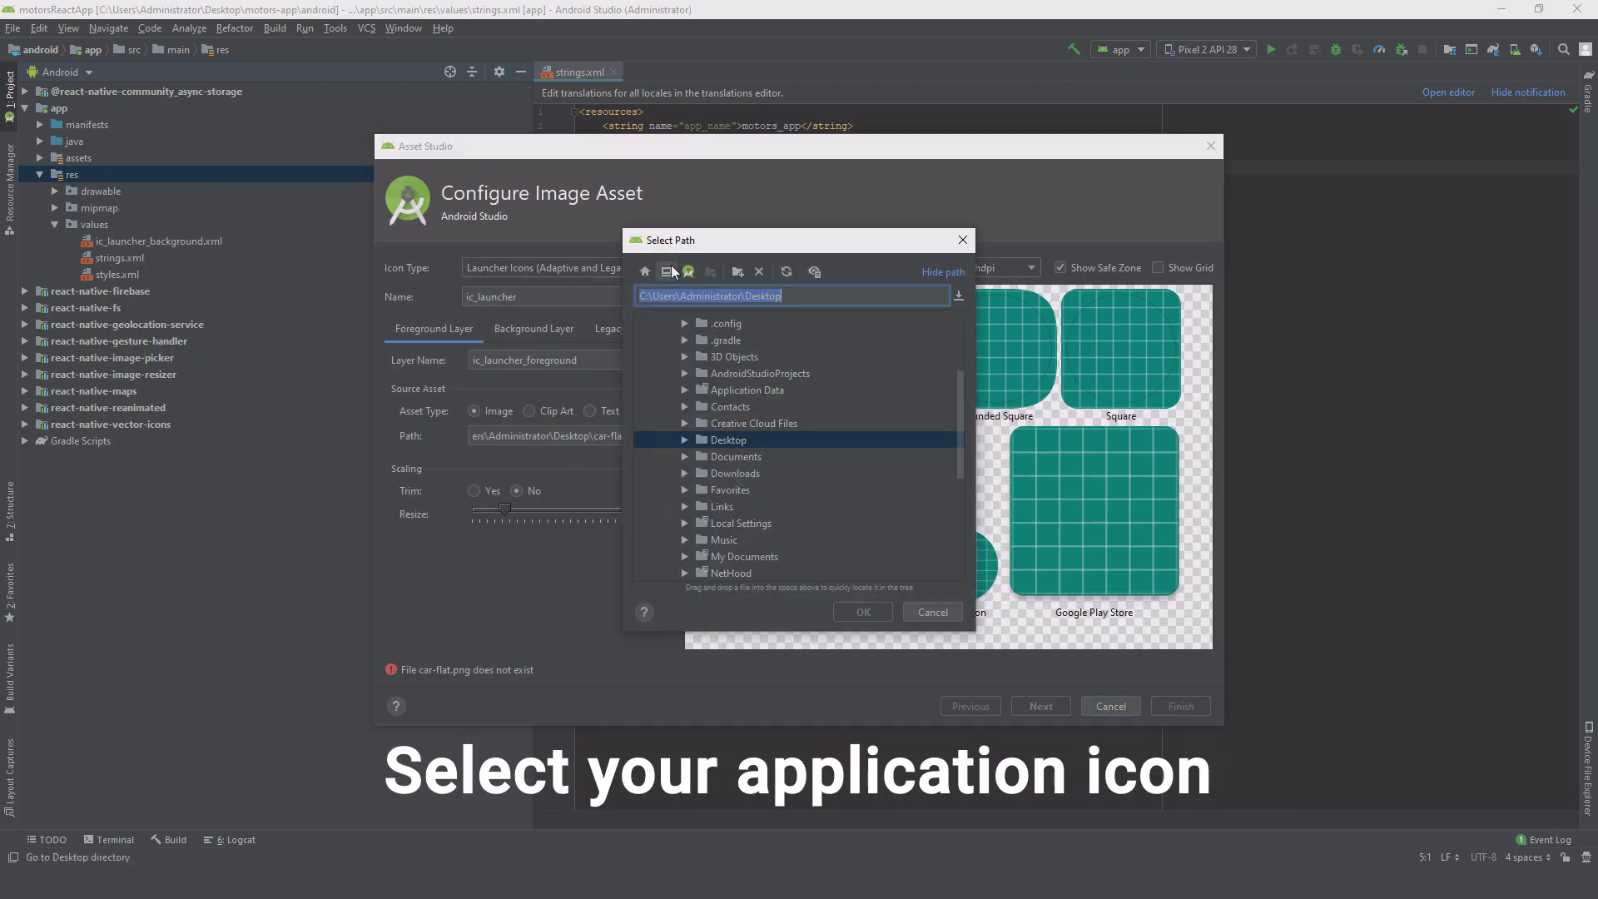
left_click(668, 271)
scroll(789, 506, "down", 2)
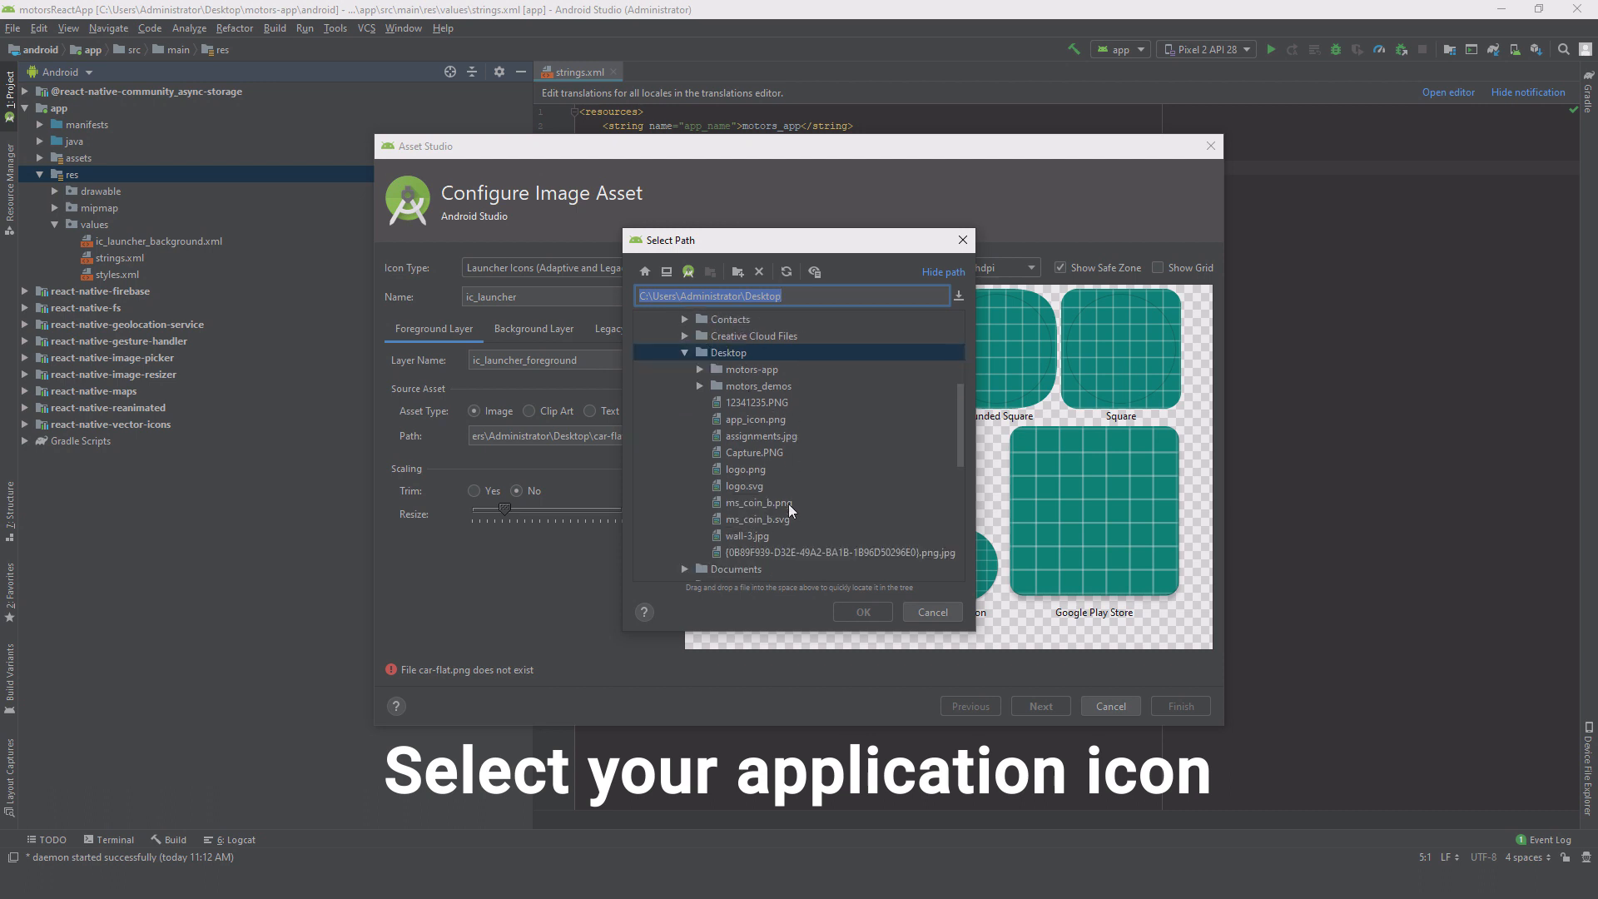
left_click(759, 420)
left_click(863, 612)
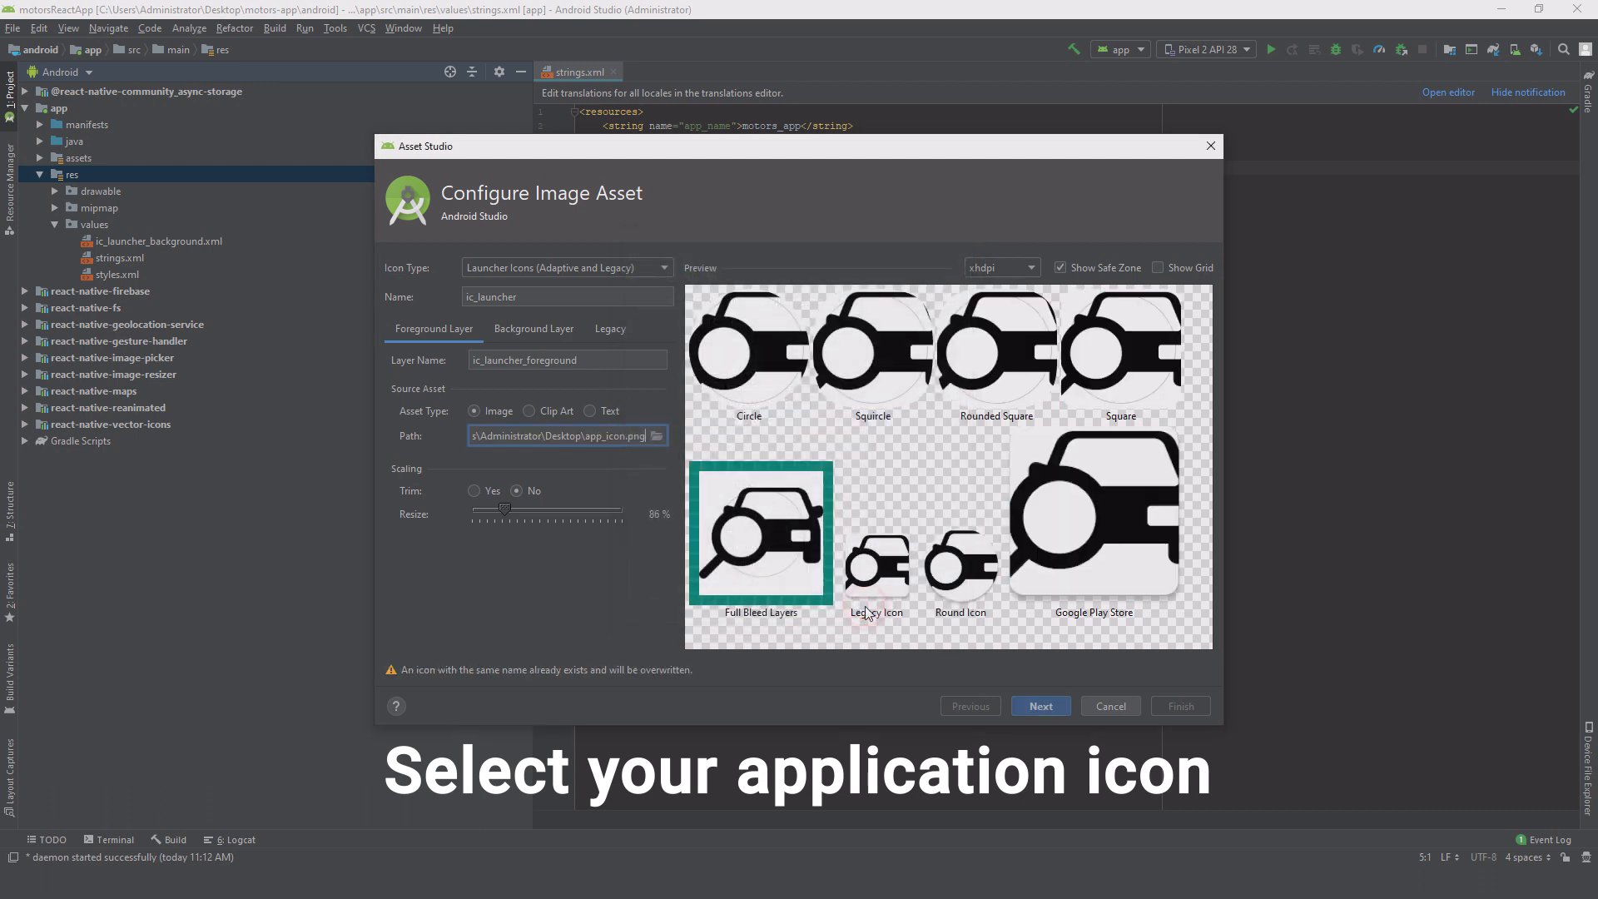
left_click_drag(507, 508, 500, 508)
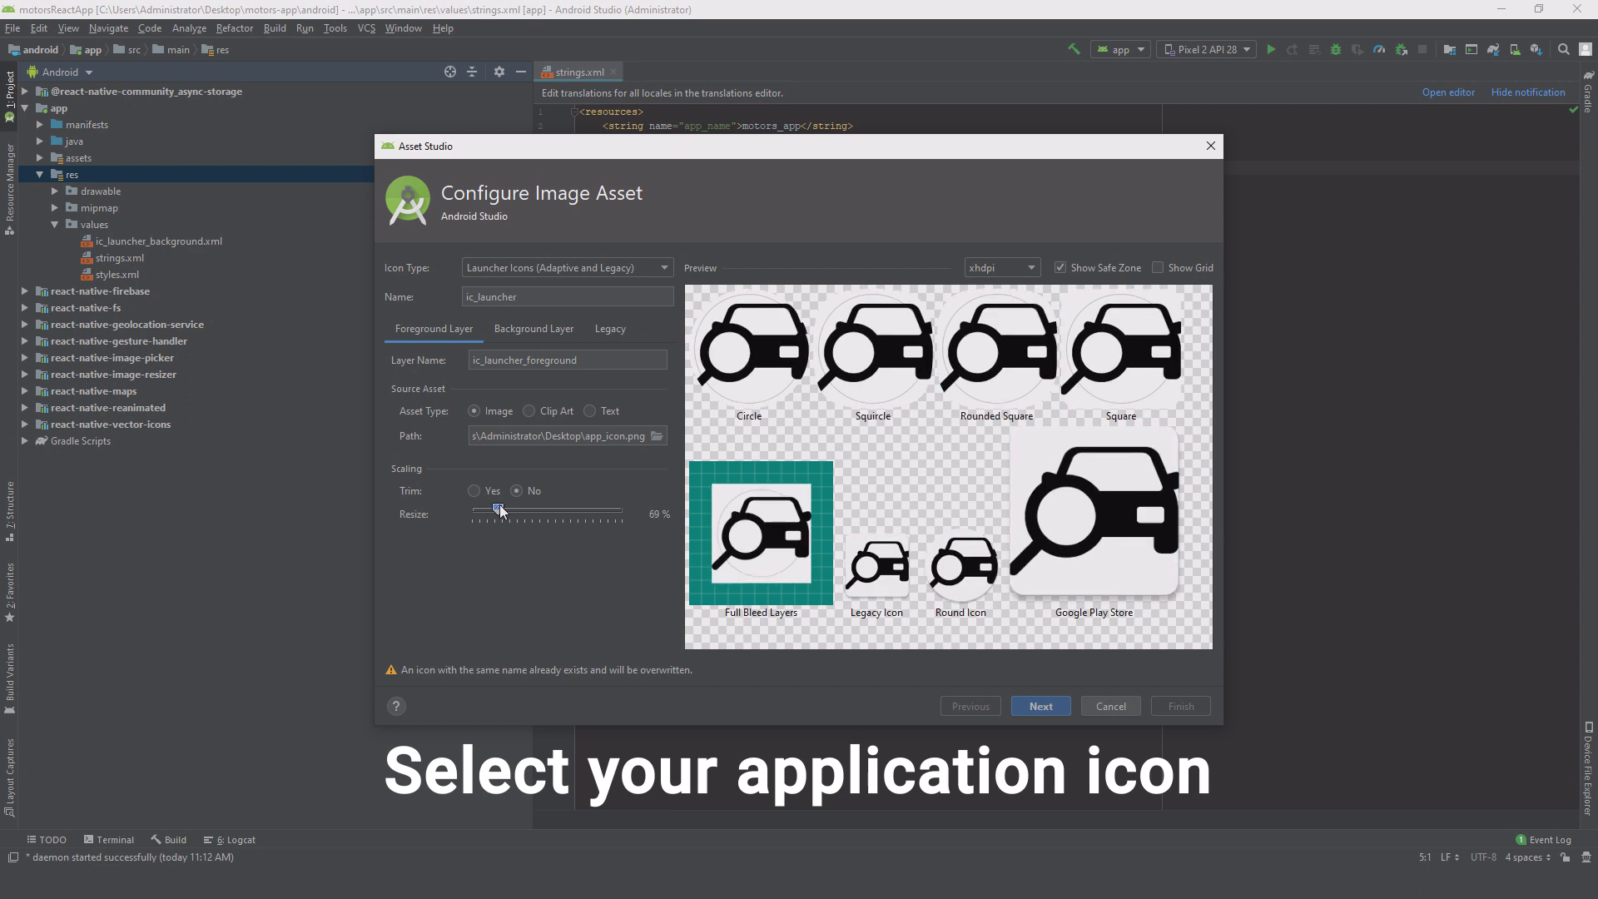
left_click(1041, 706)
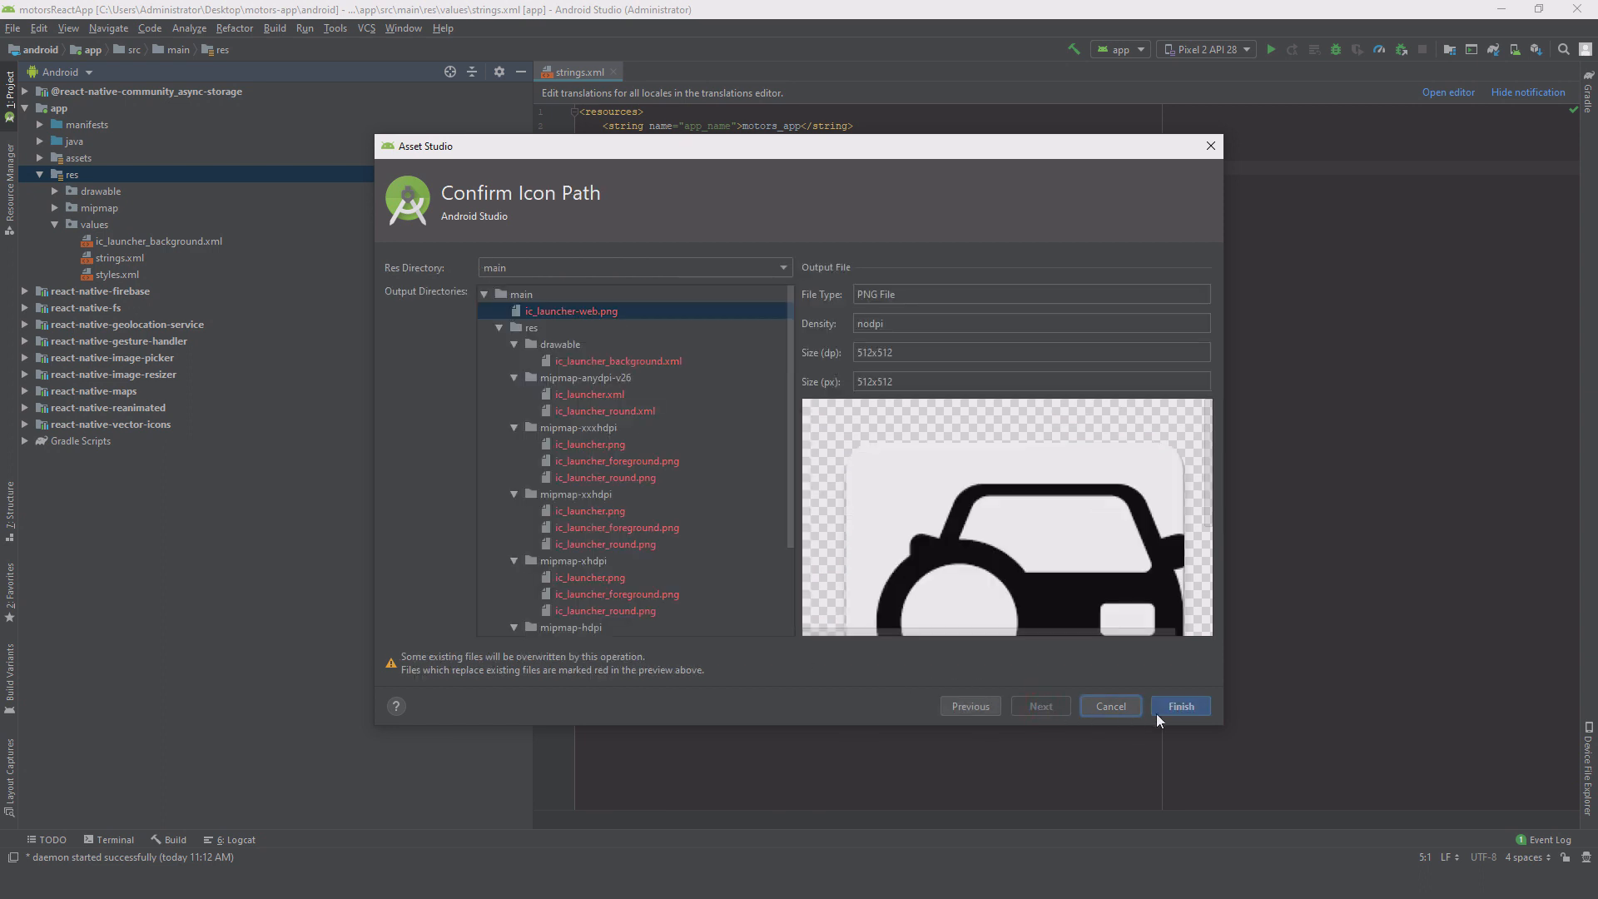
left_click(1201, 707)
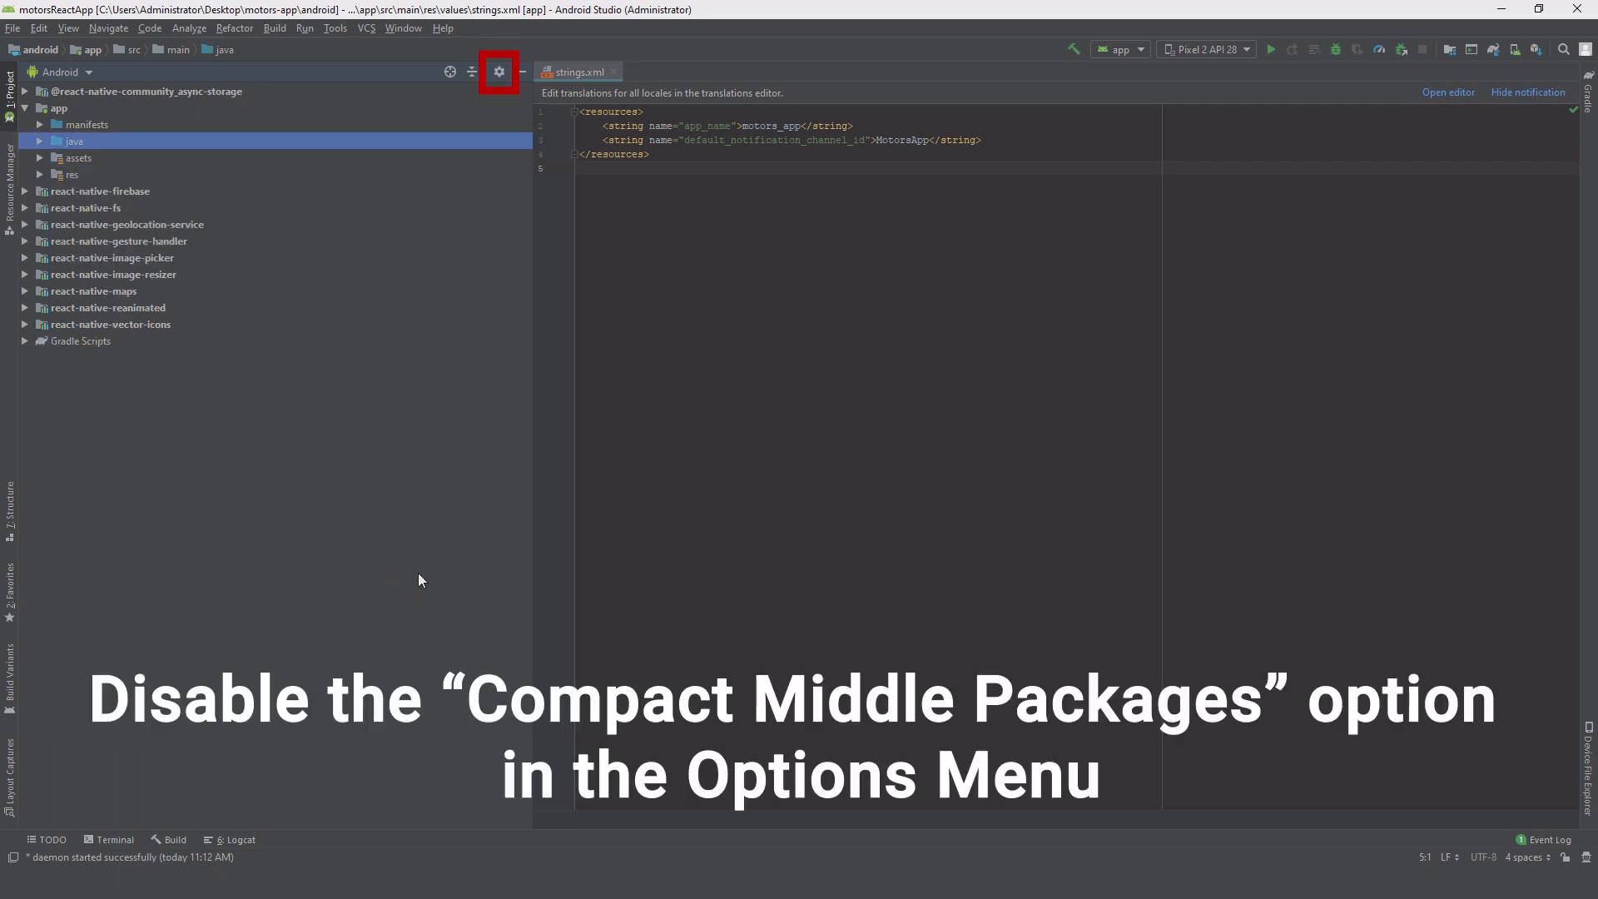
Step: Show middle packages separately, rename only the com directory to biz, and expand it
left_click(499, 72)
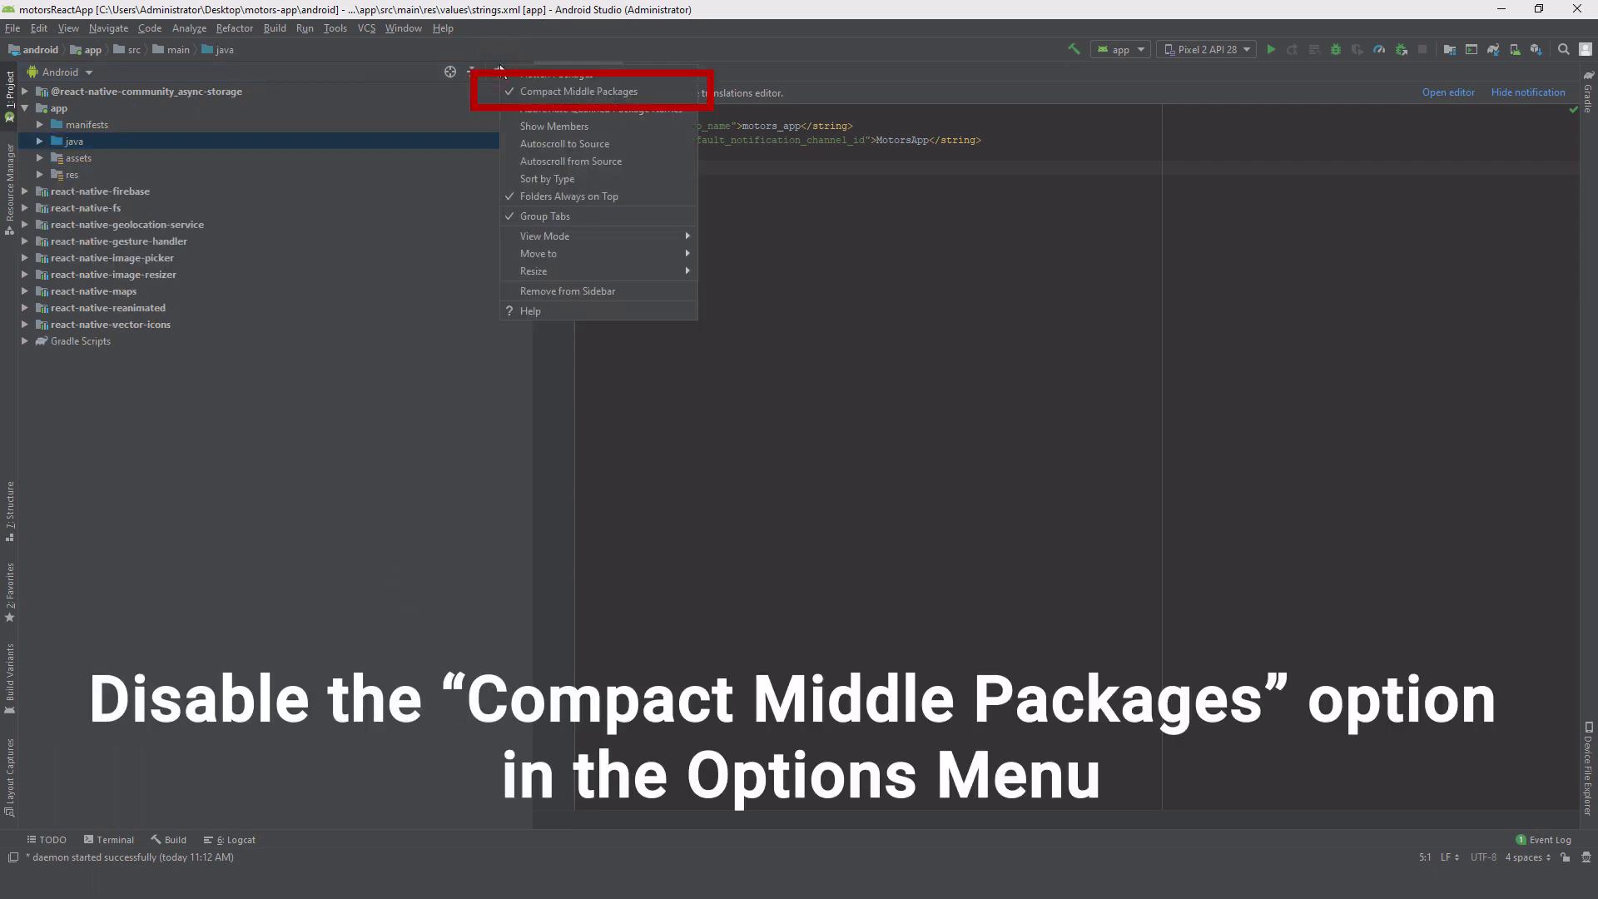
left_click(532, 91)
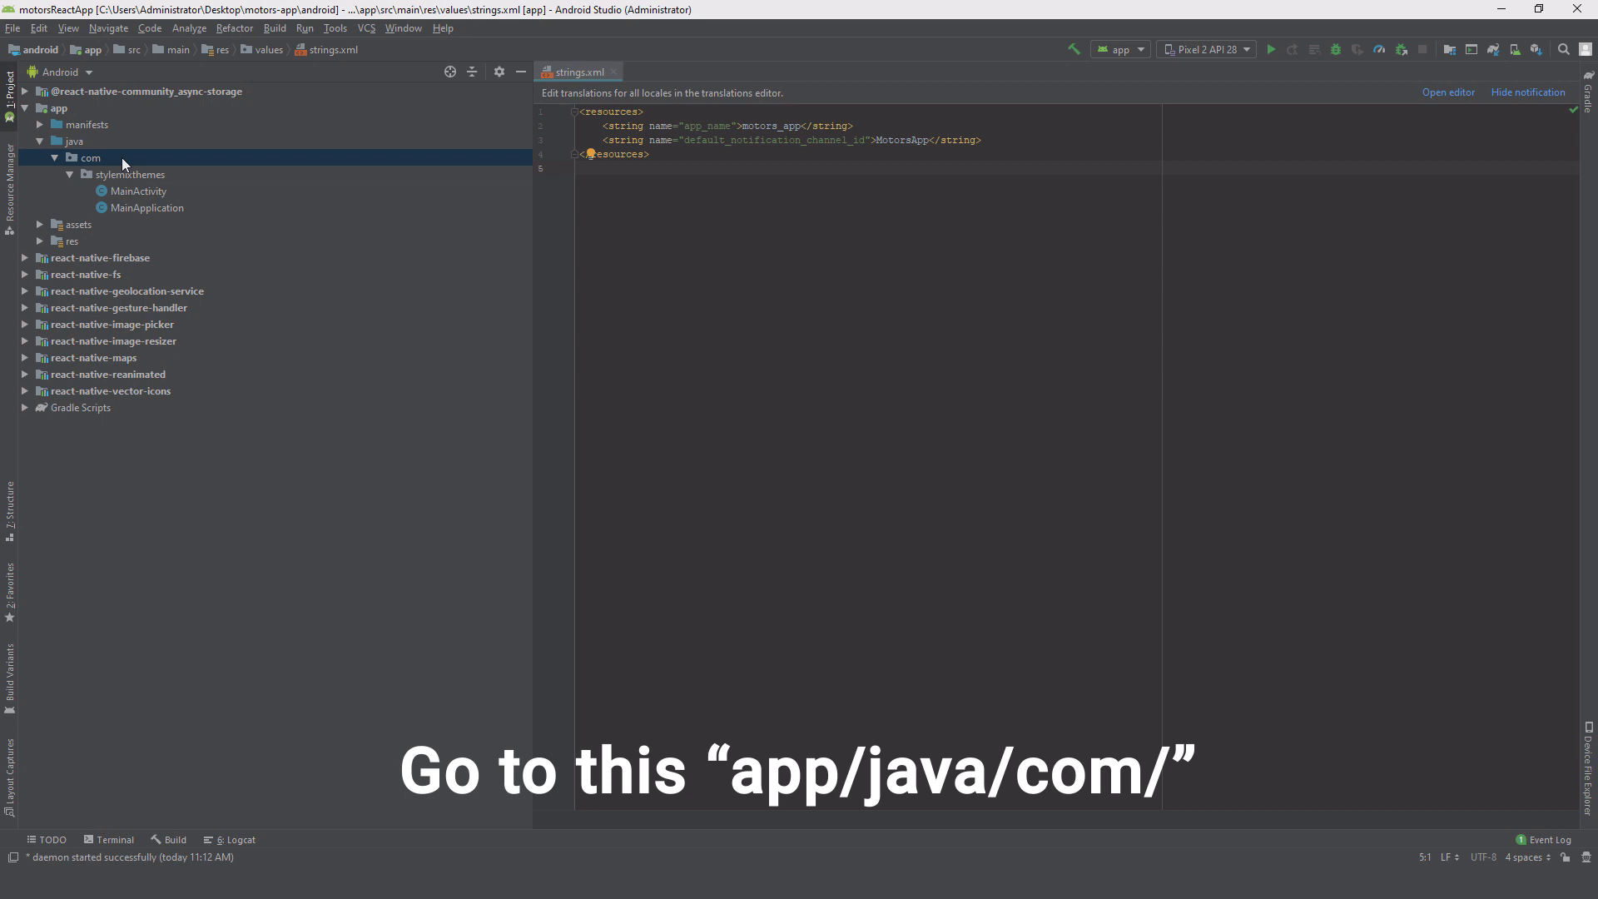
right_click(121, 158)
mouse_move(249, 369)
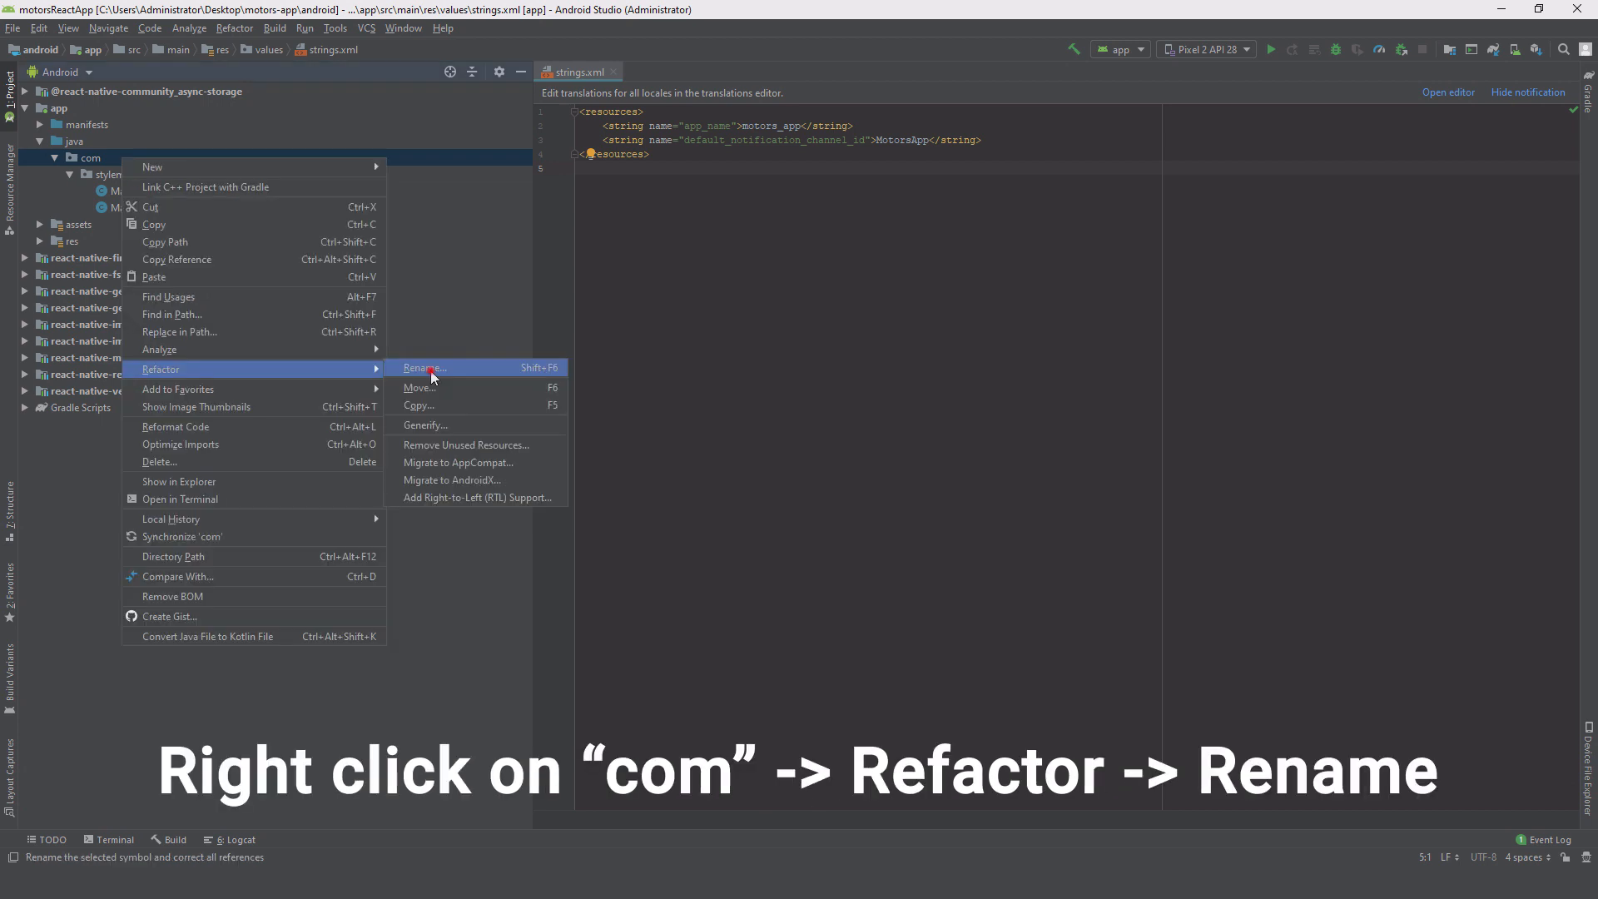
left_click(426, 368)
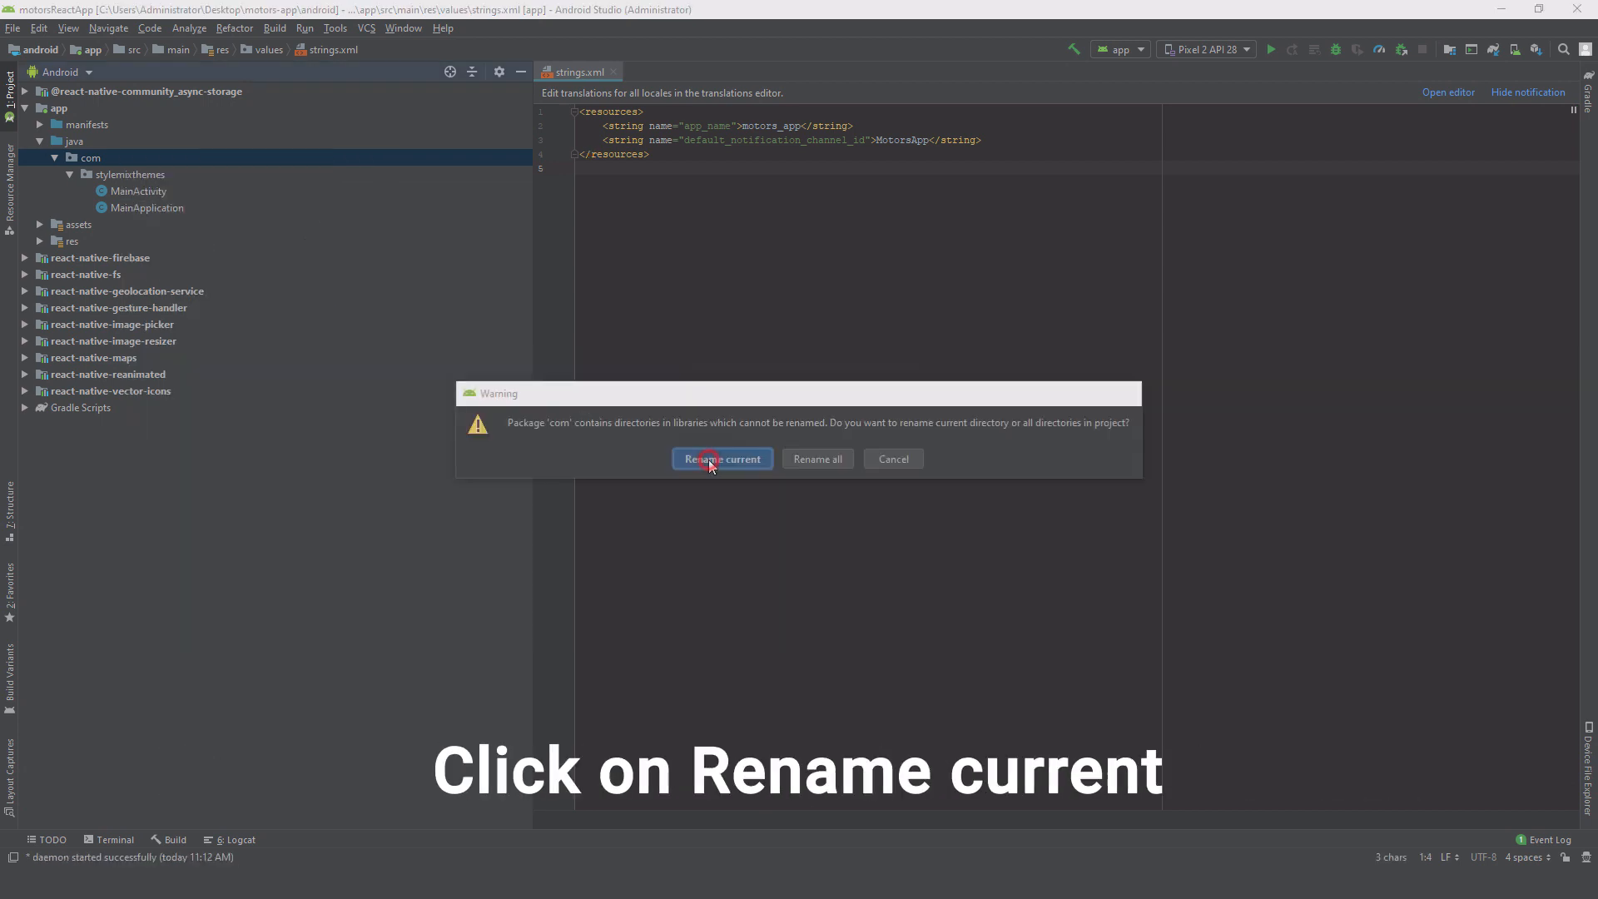
left_click(709, 460)
type("biz")
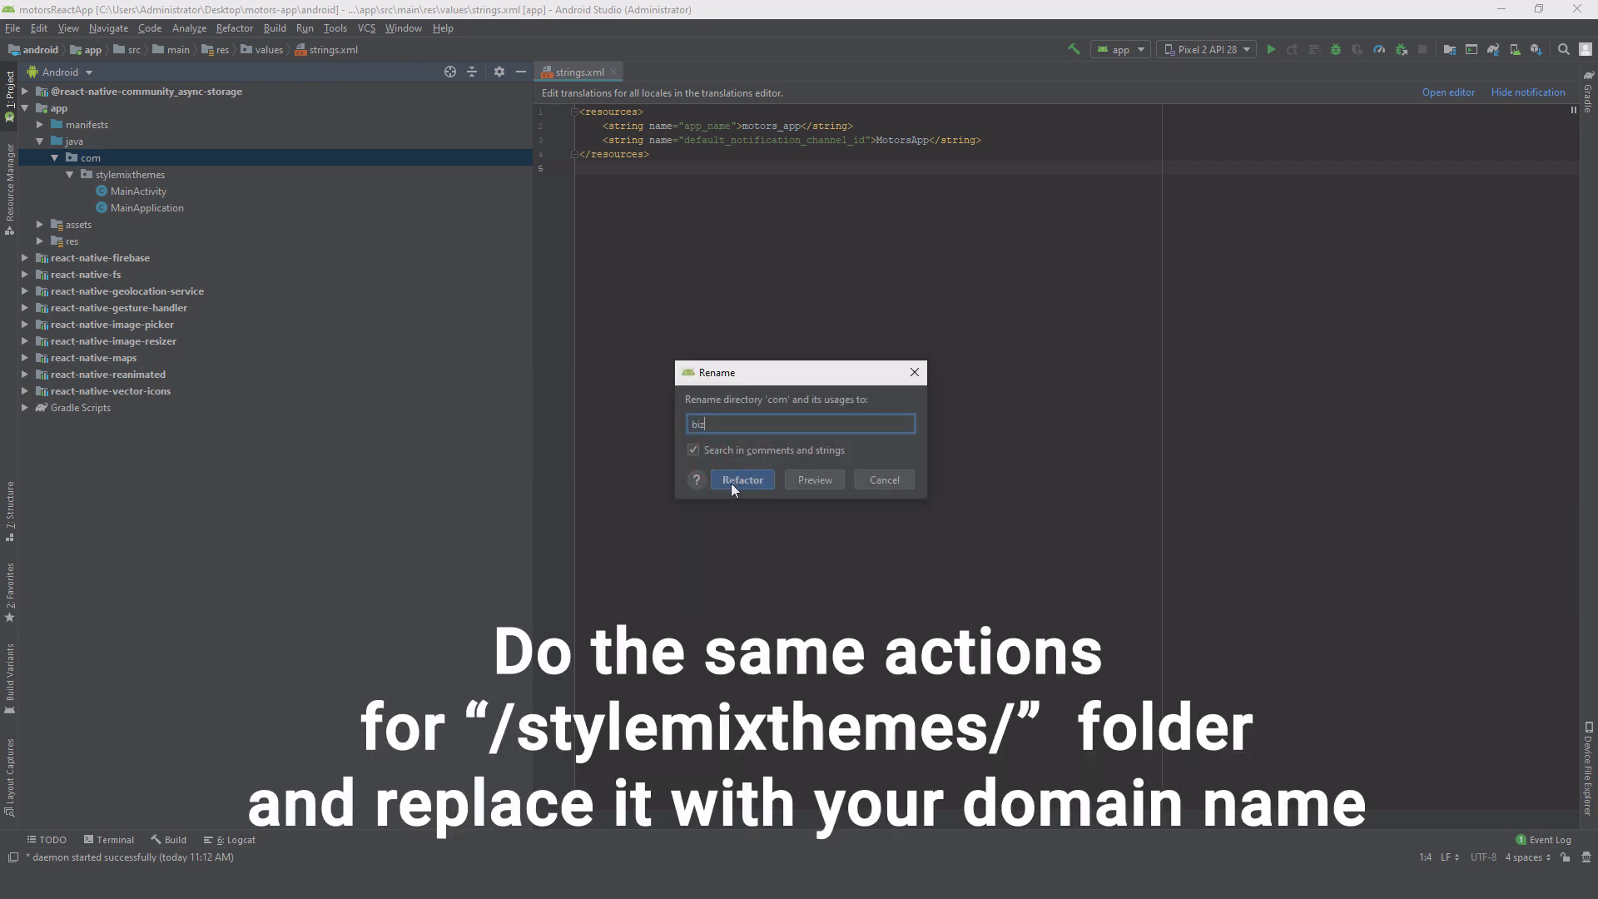
left_click(733, 486)
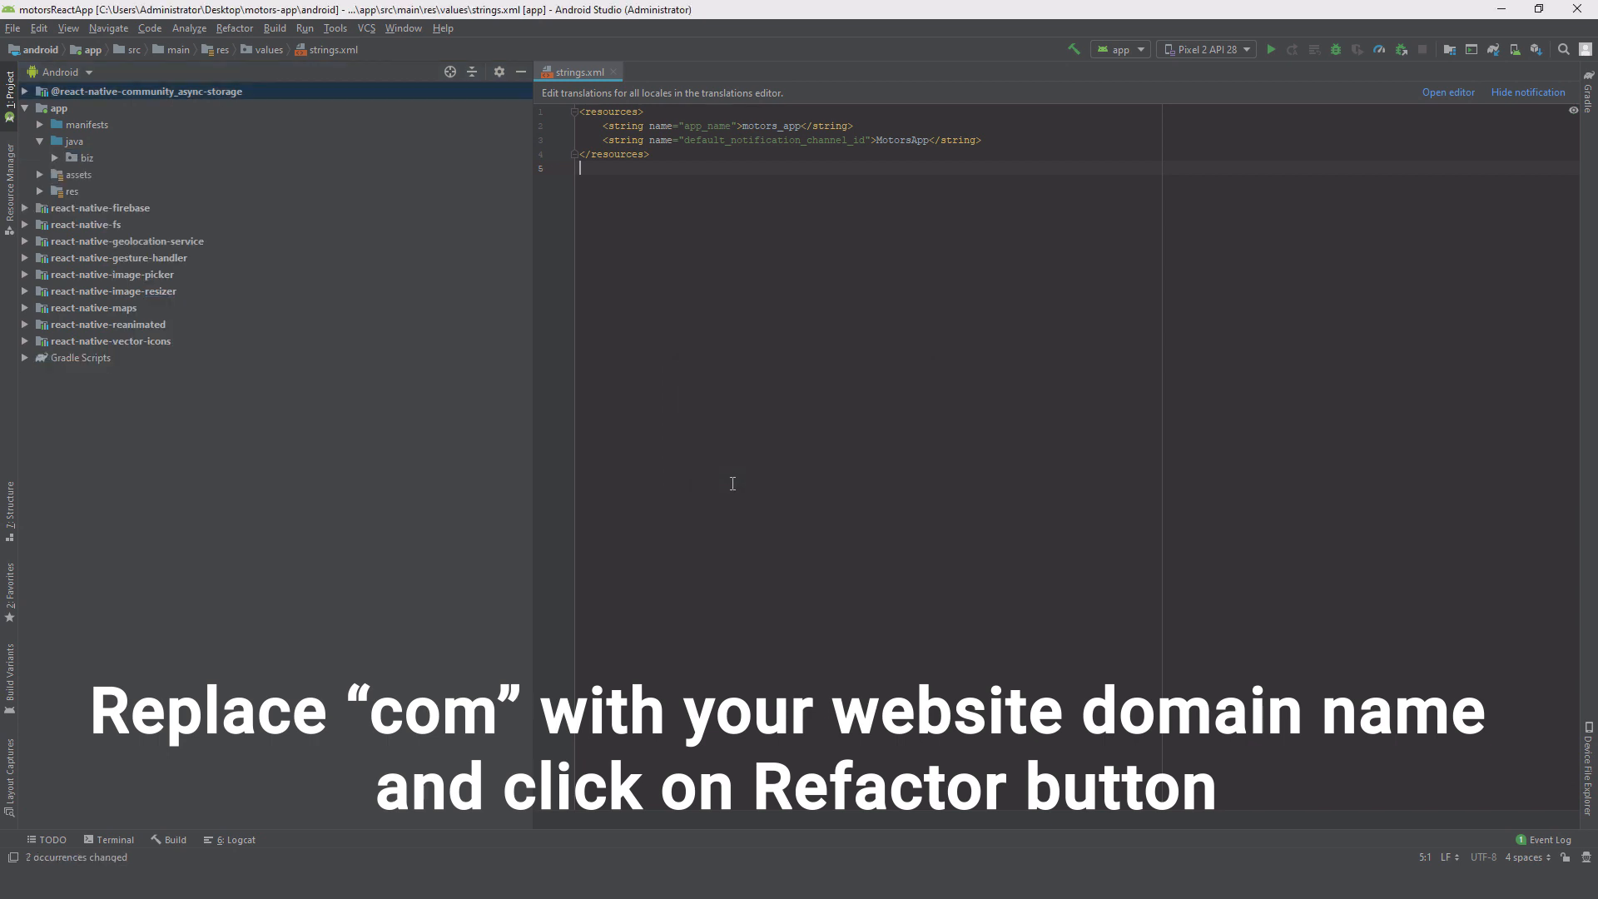
left_click(55, 158)
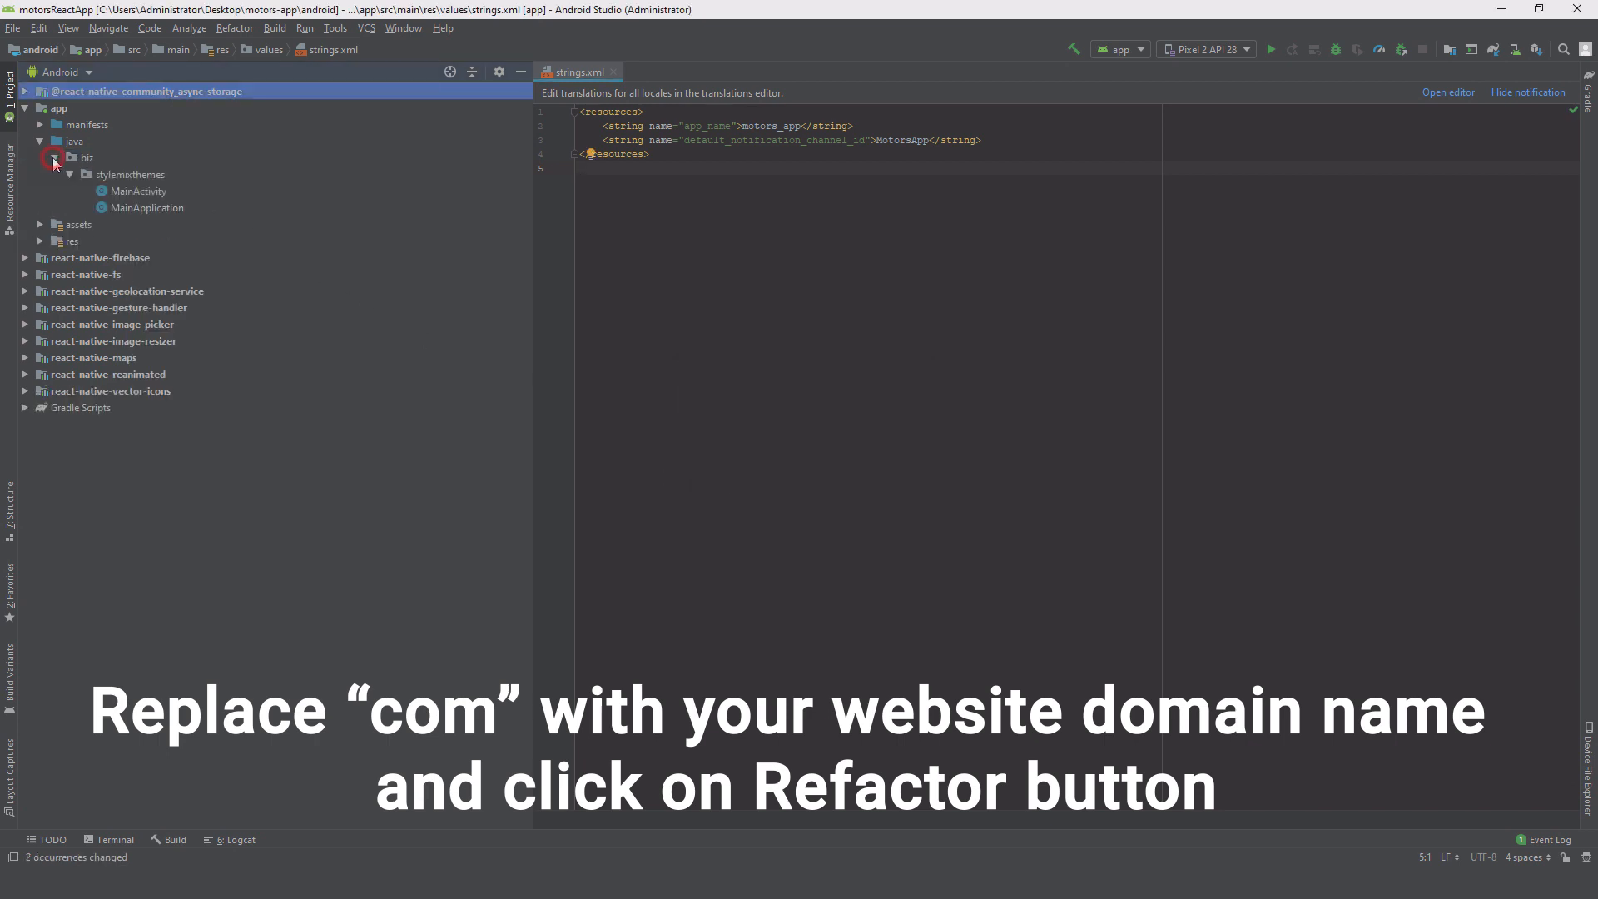
left_click(100, 176)
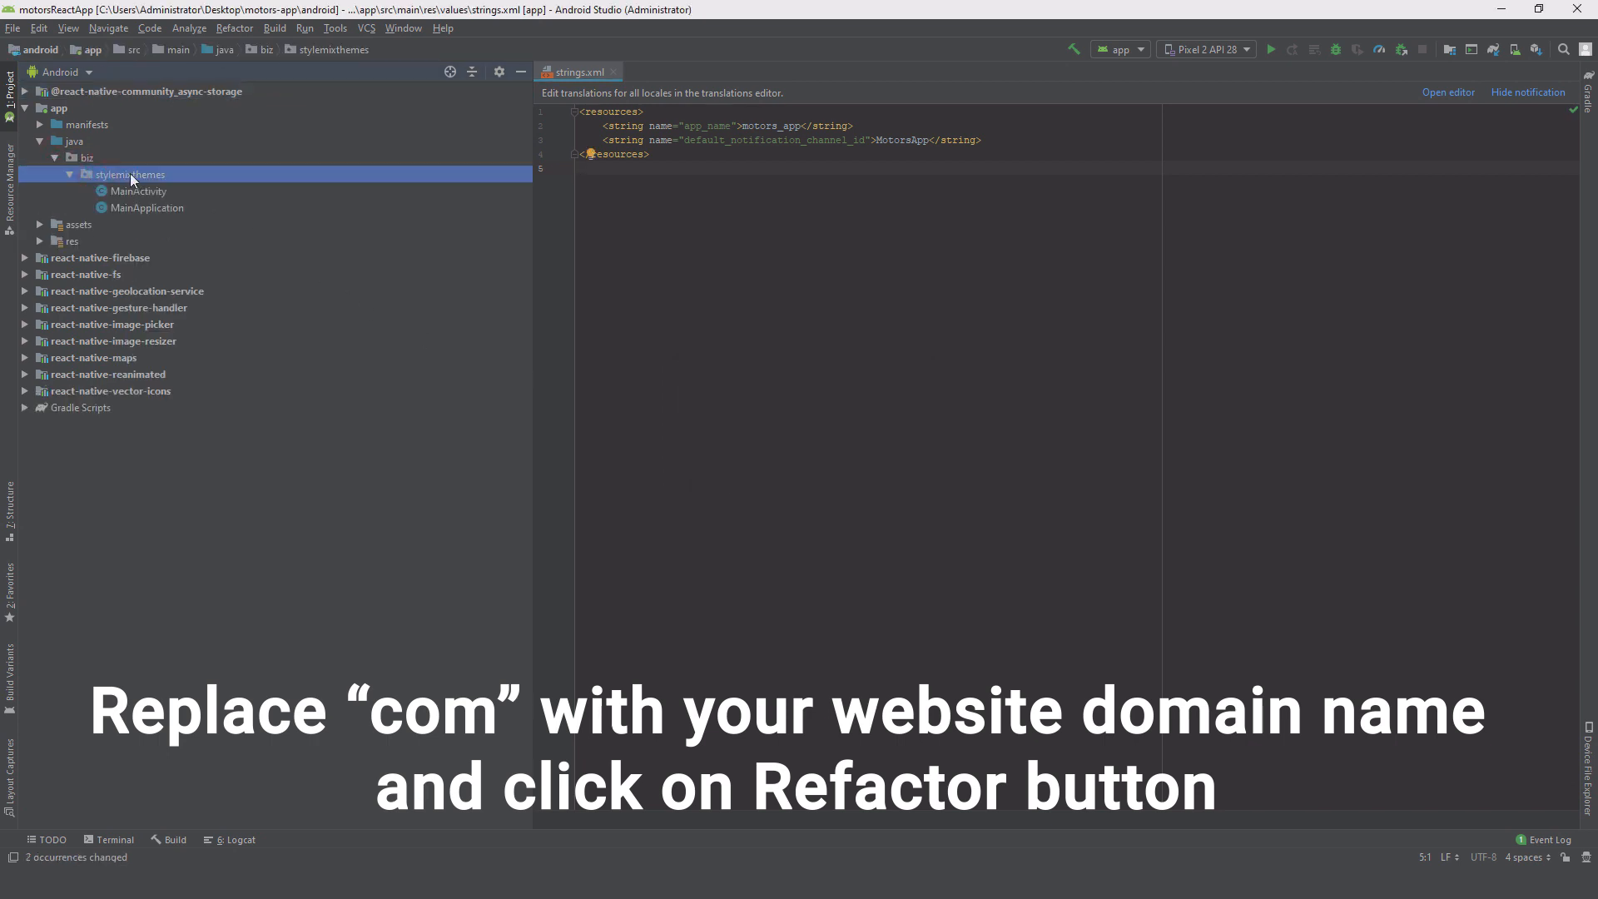
Step: Rename the stylemixthemes package to stylemix
right_click(133, 177)
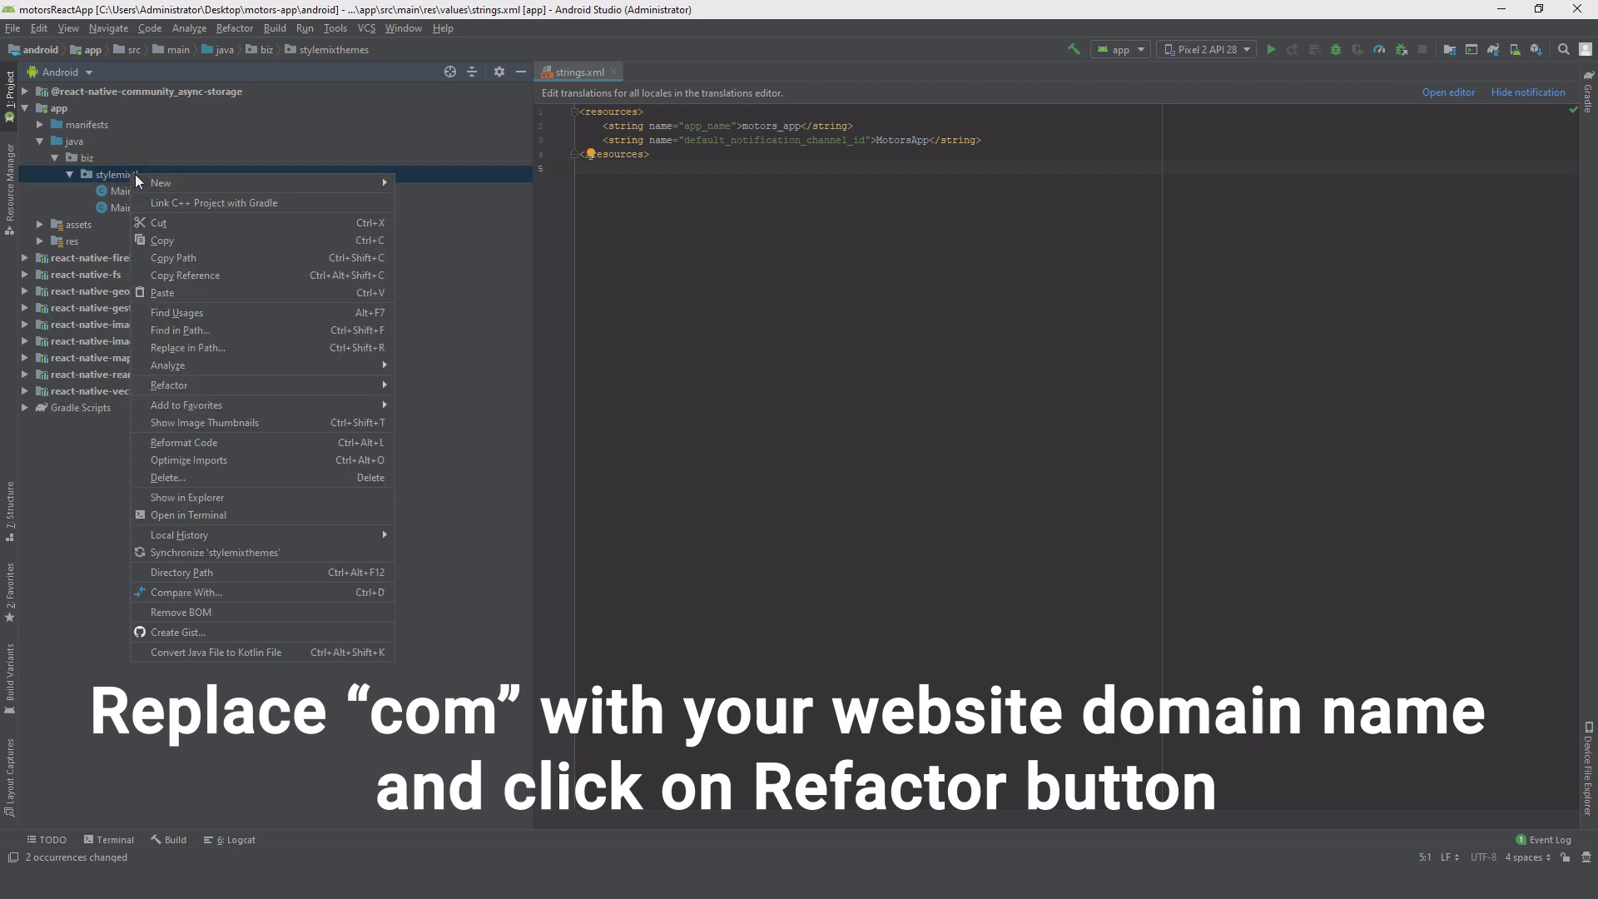
mouse_move(325, 389)
left_click(432, 385)
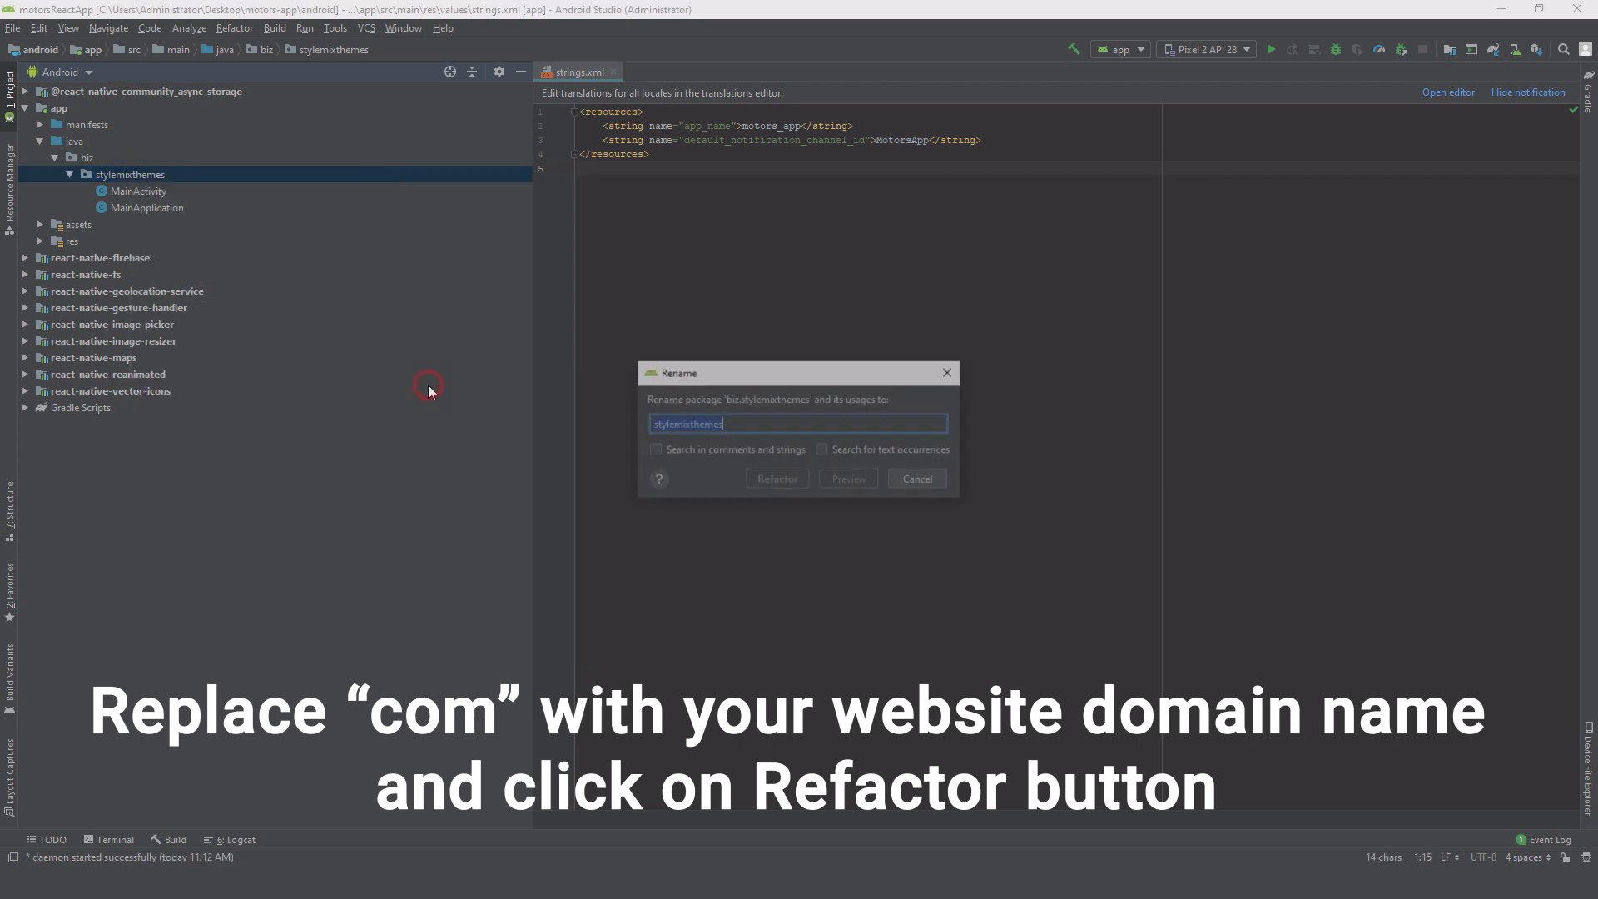
left_click(775, 426)
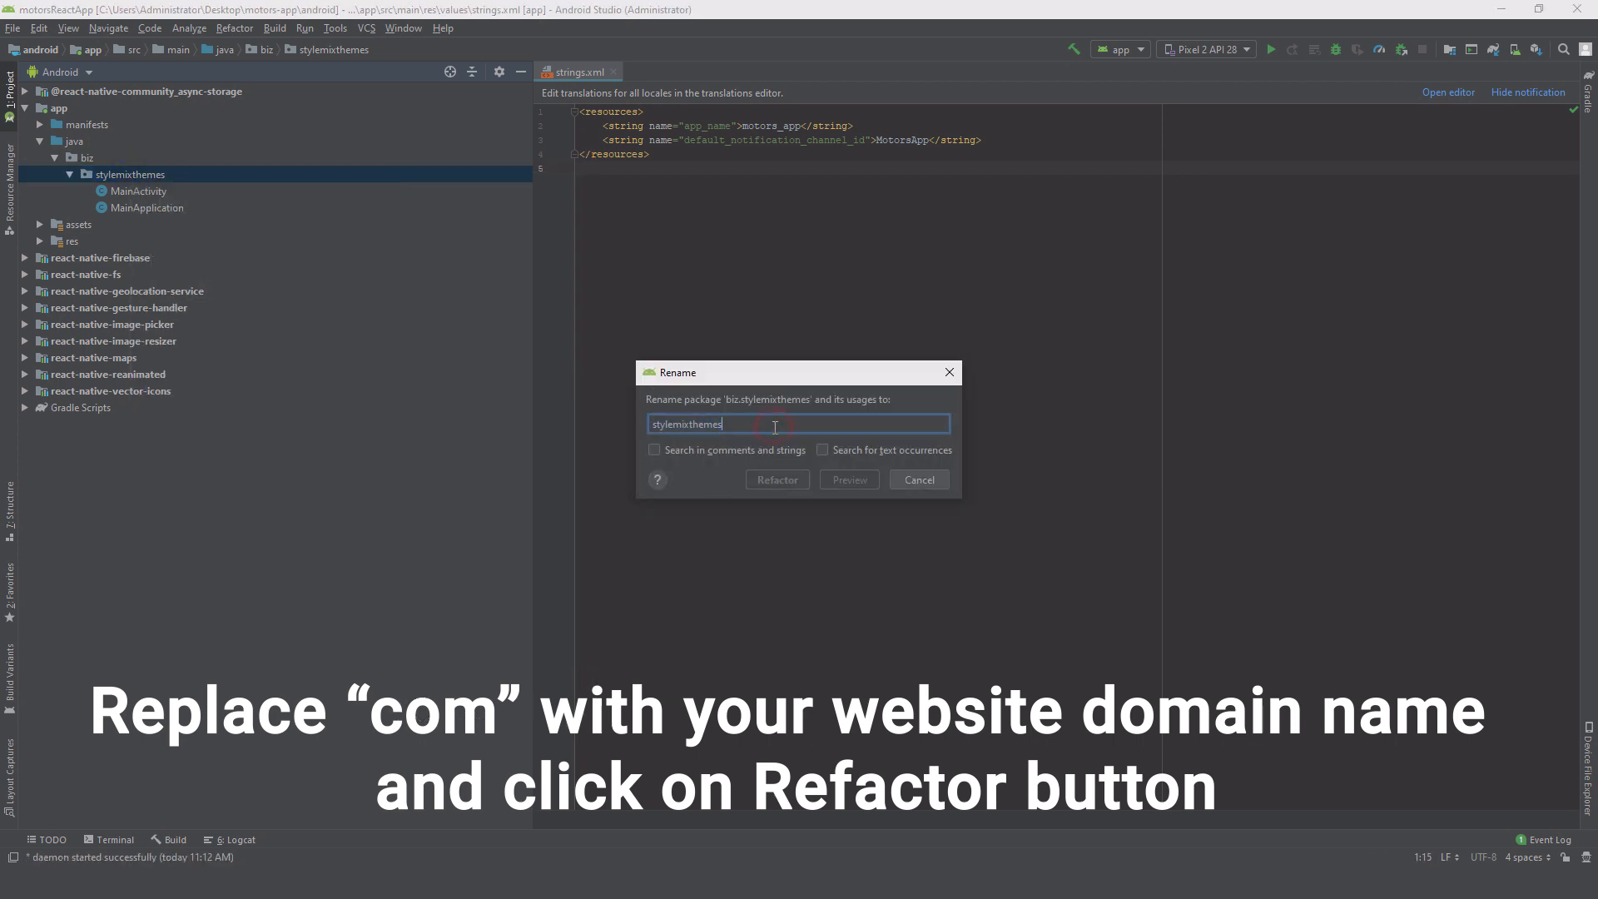
key("BackSpace")
key("BackSpace")
key("BackSpace")
key("BackSpace")
key("BackSpace")
key("BackSpace")
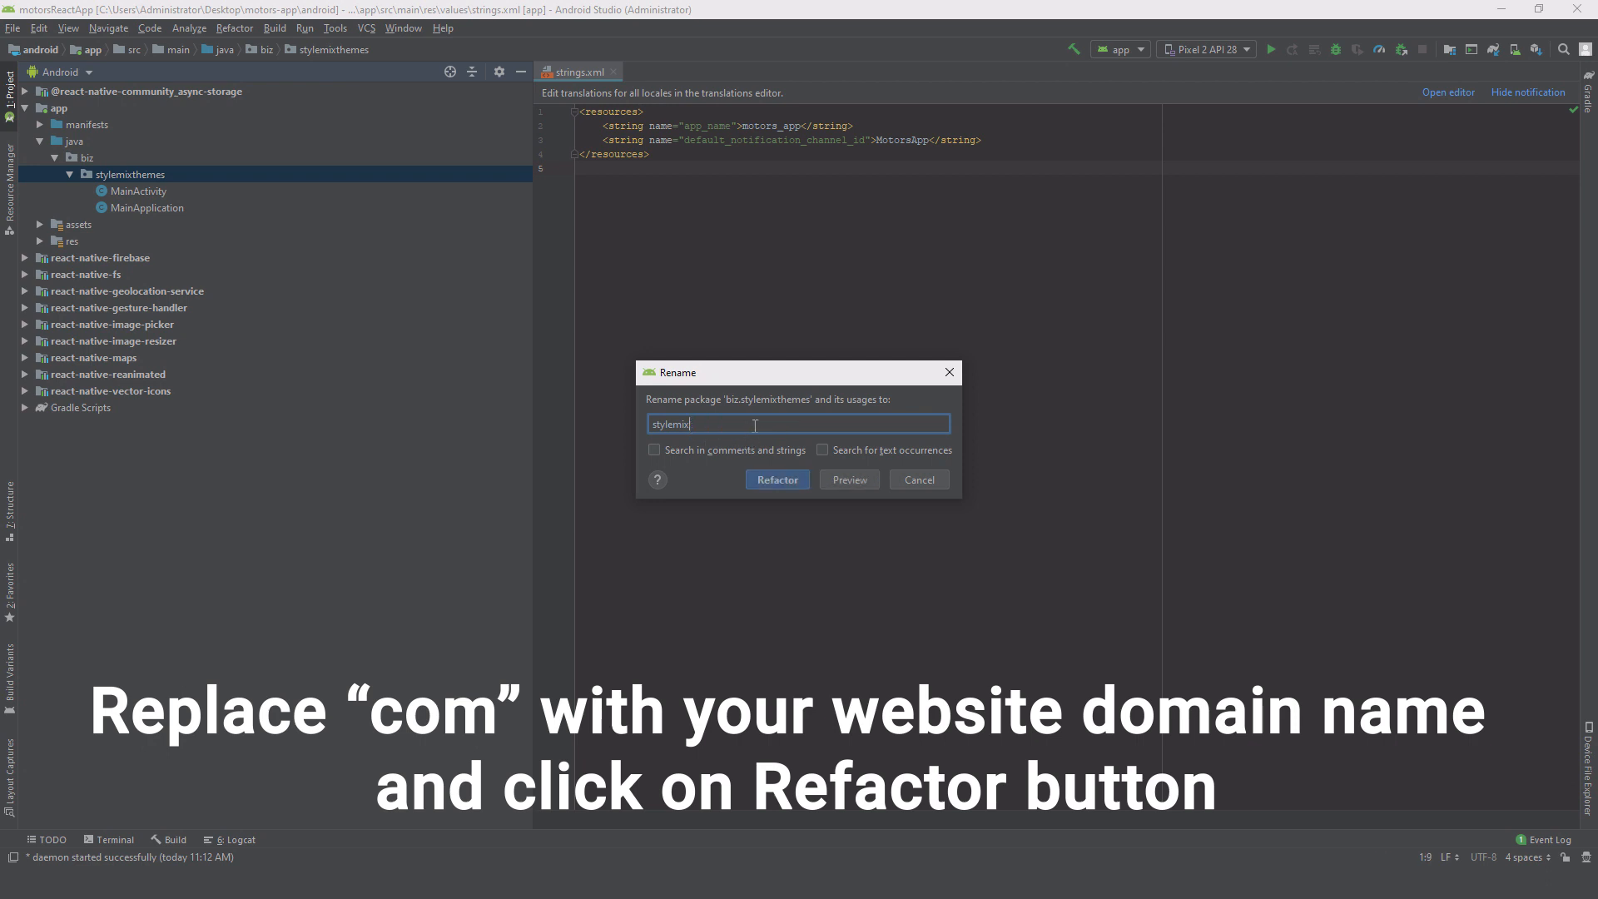
left_click(782, 479)
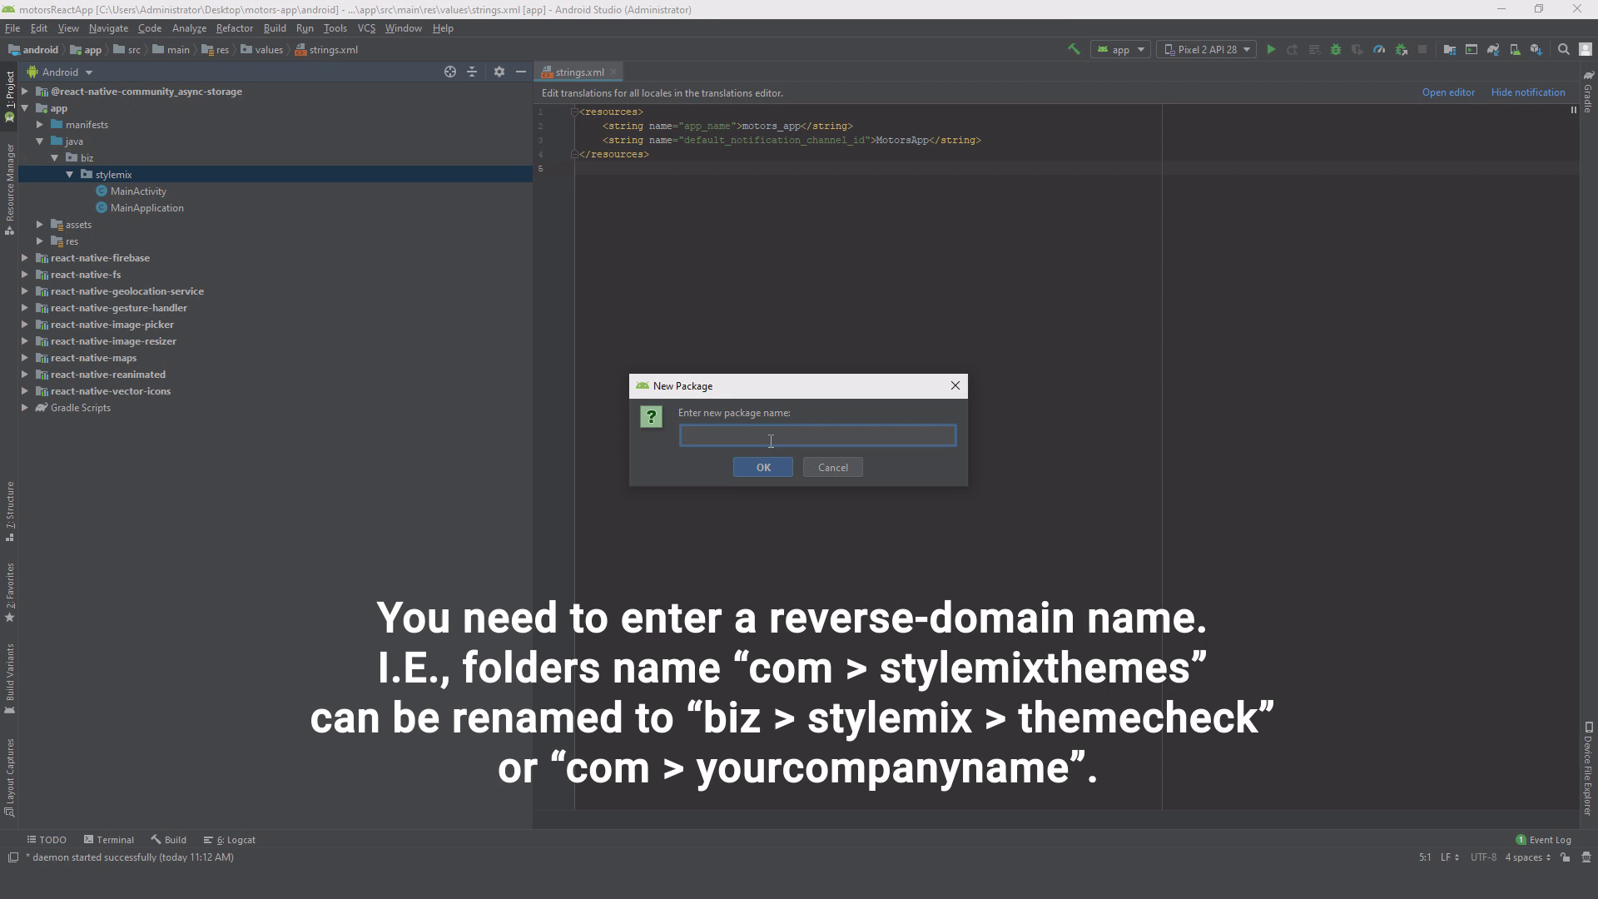
Step: Create a themecheck package inside stylemix
type("themecheck")
left_click(764, 467)
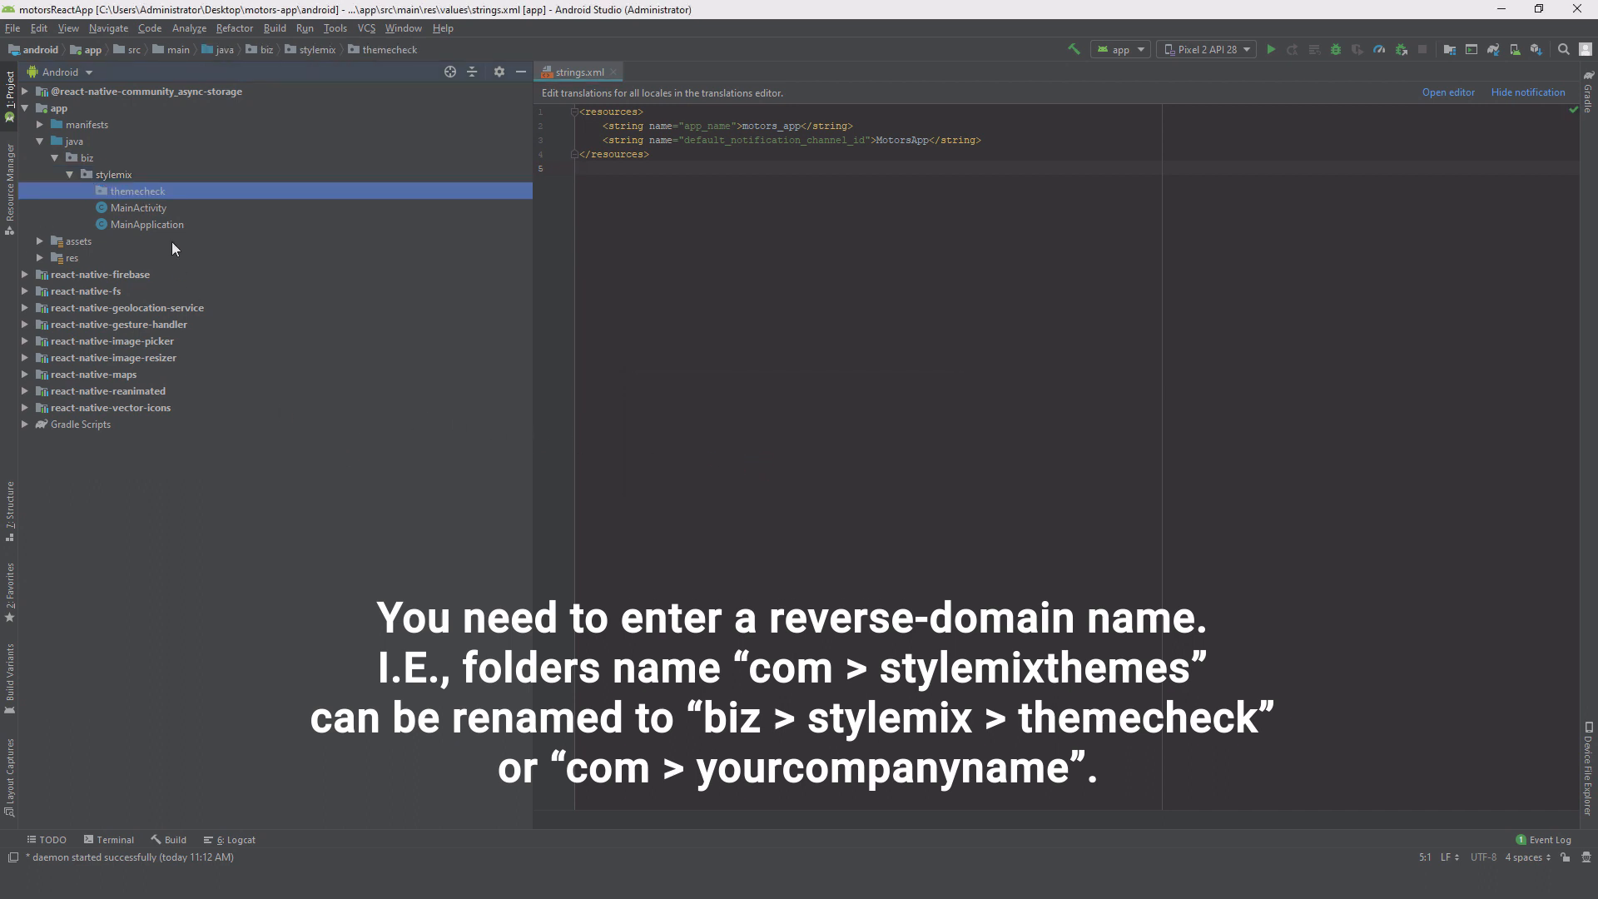
left_click(157, 225)
Step: Drag MainActivity and MainApplication into biz.stylemix.themecheck and confirm the move
left_click(146, 209, "shift")
left_click_drag(147, 217, 152, 193)
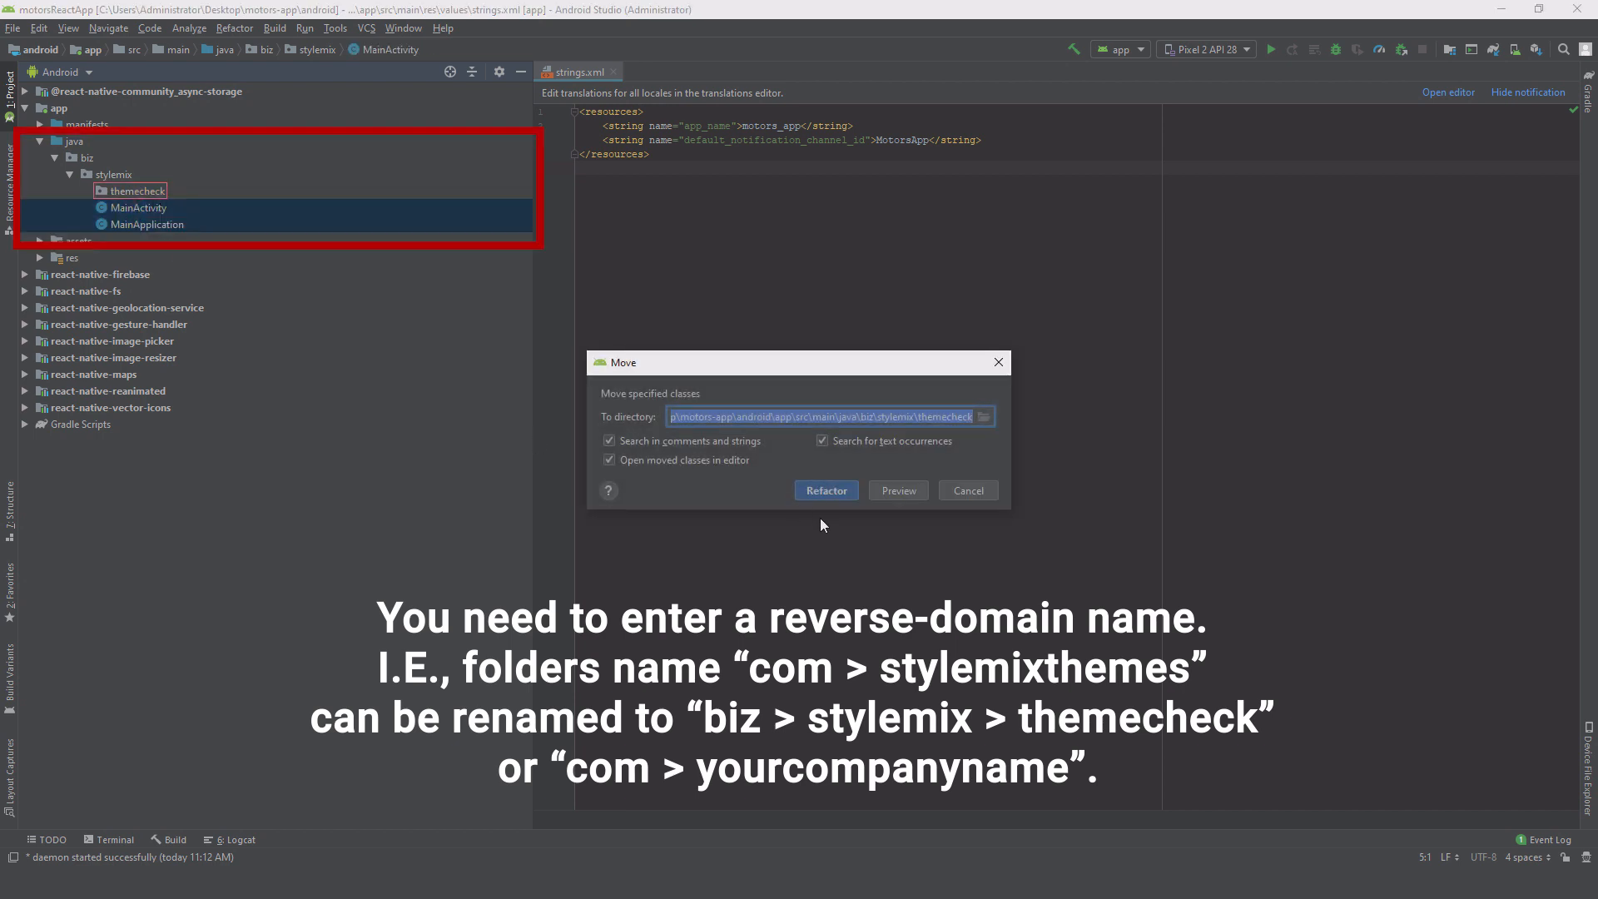
left_click(827, 491)
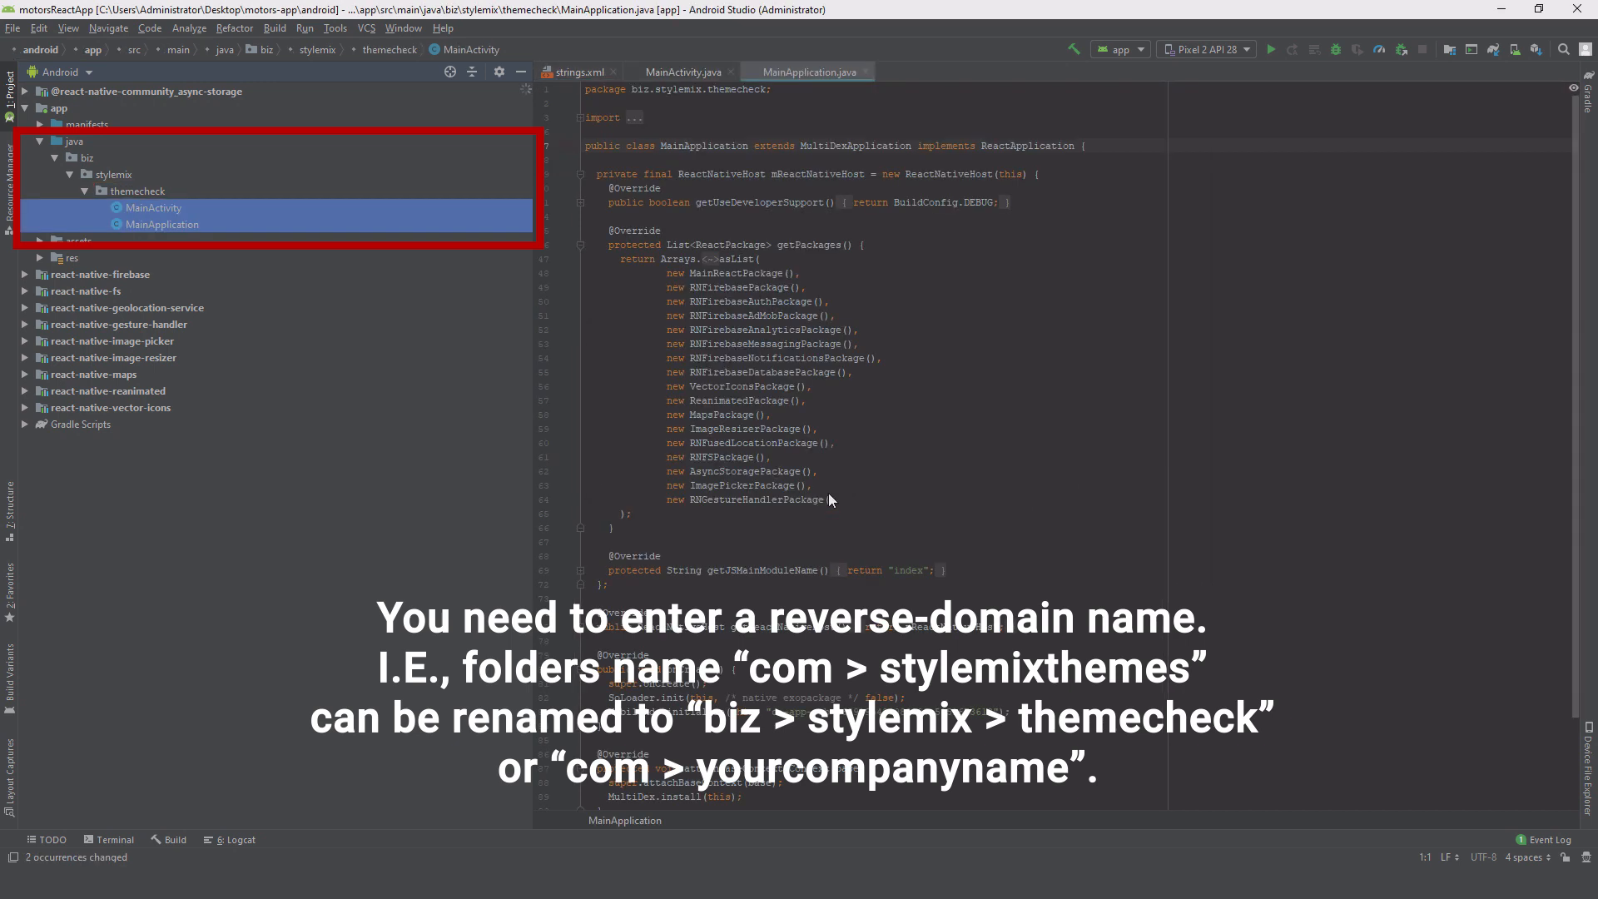
left_click(258, 521)
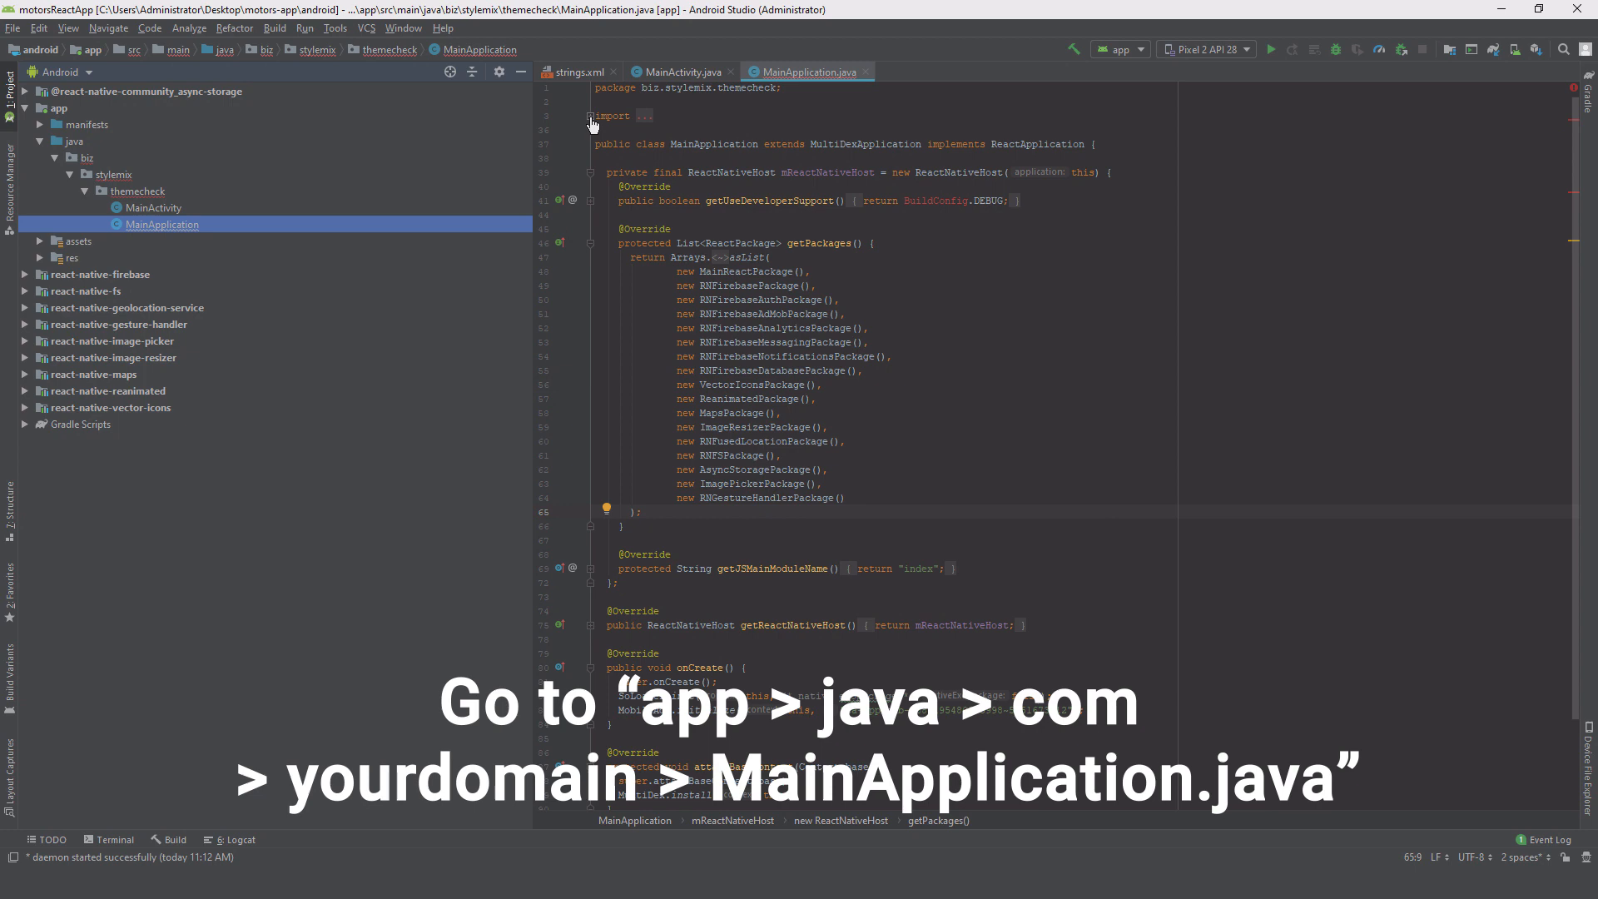
Step: Change MainApplication's BuildConfig import from com.stylemixthemes to biz.stylemix.themecheck
left_click(590, 116)
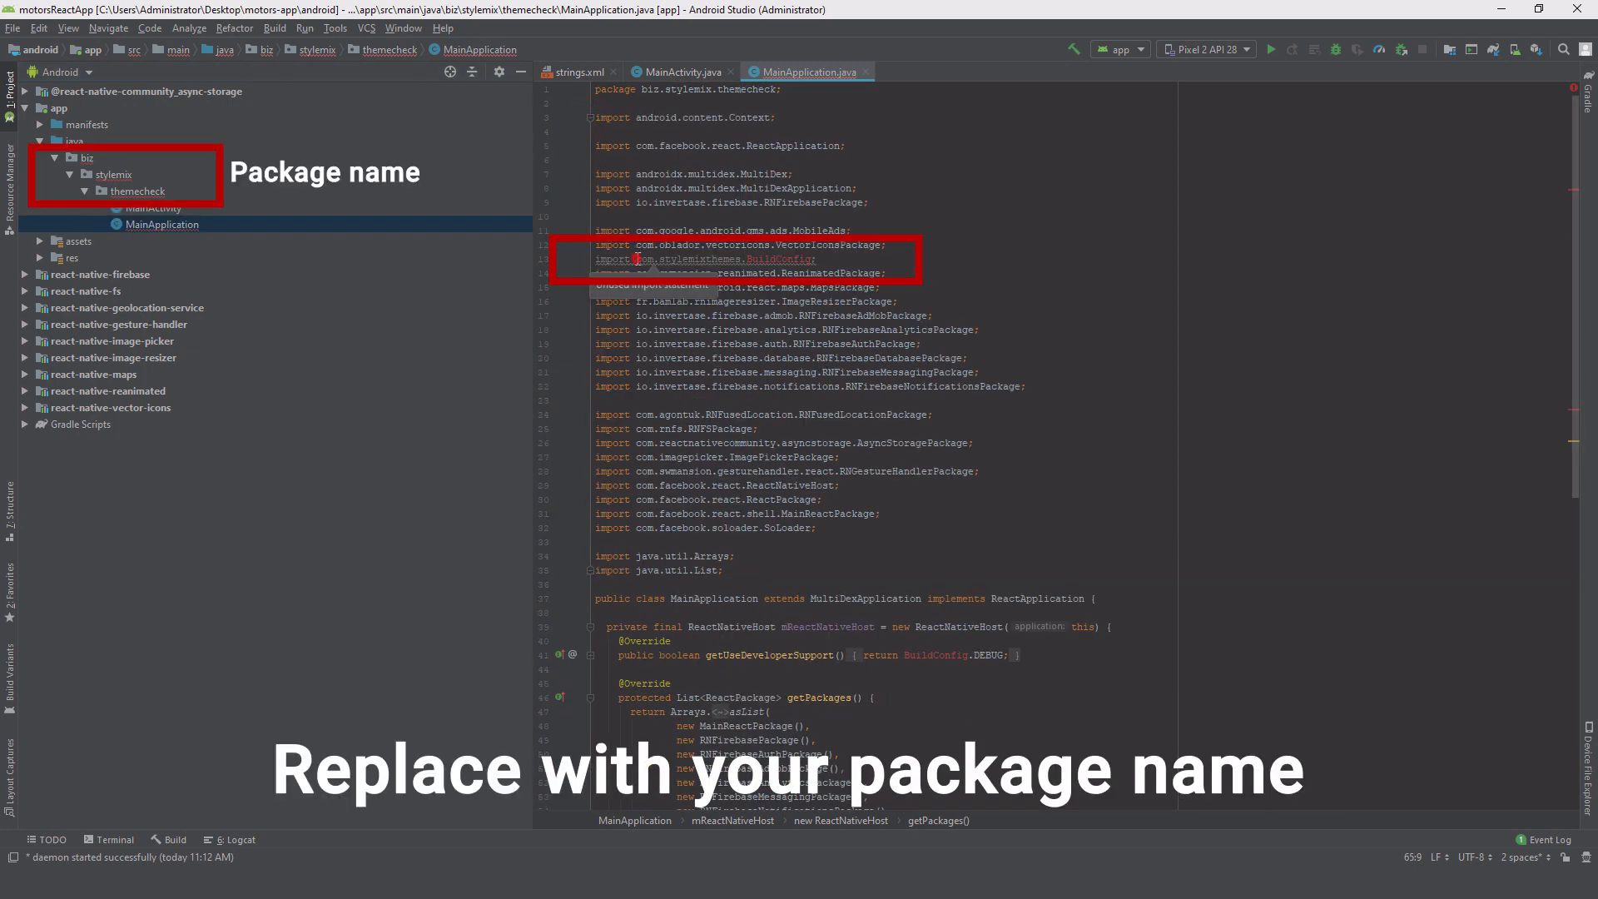
left_click_drag(636, 259, 741, 259)
type("biz")
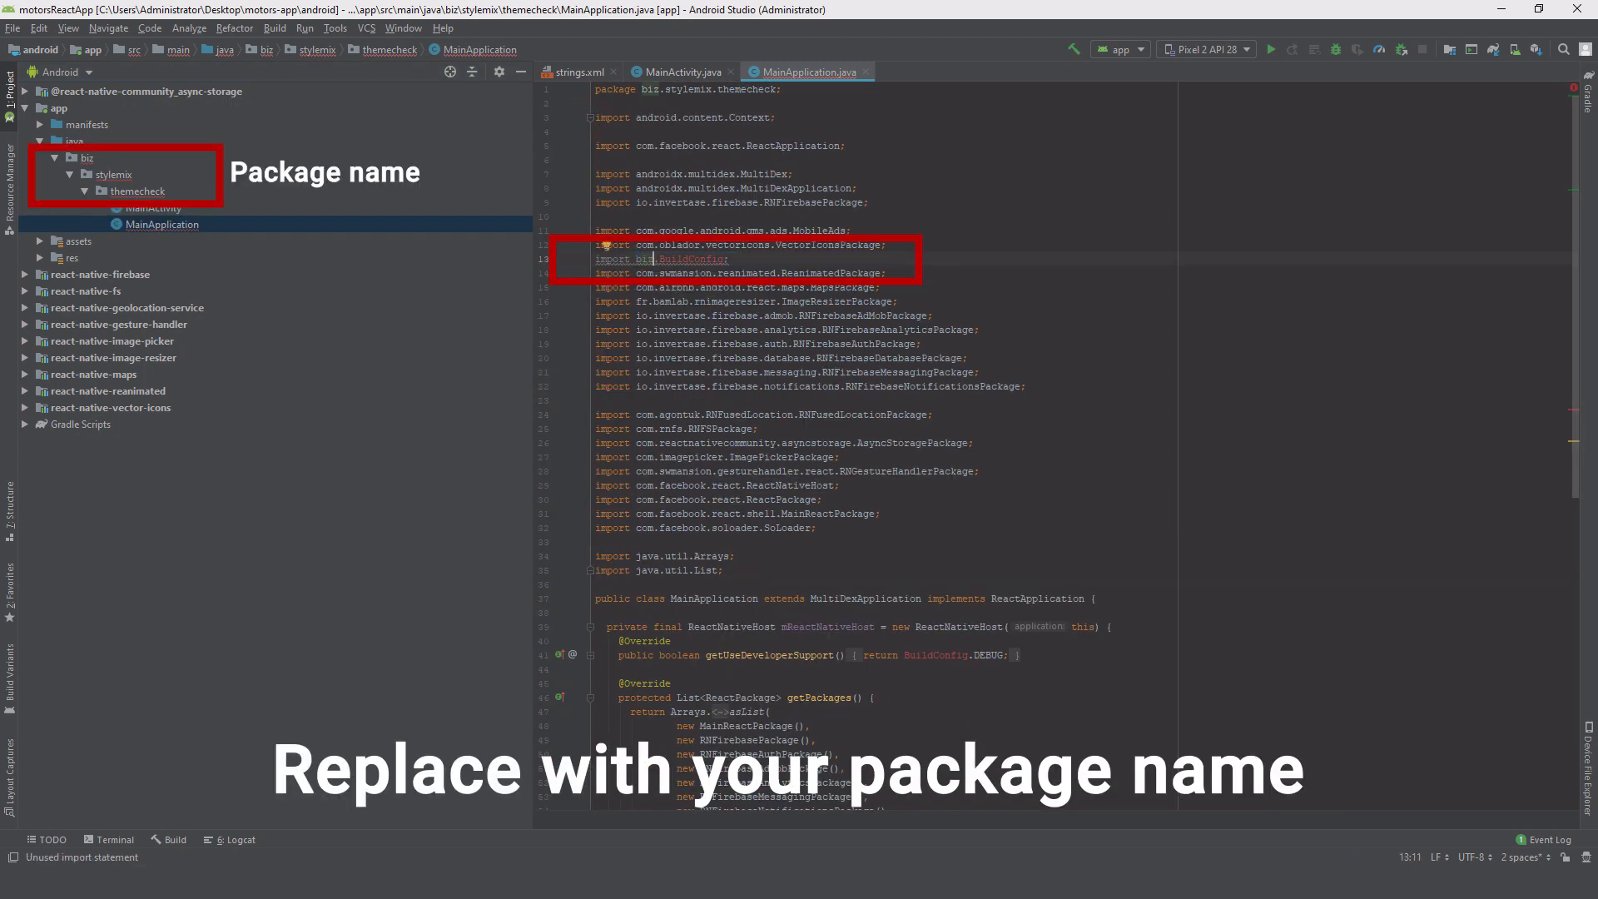
type(".s")
key("Return")
key("Return")
left_click(995, 373)
left_click(890, 259)
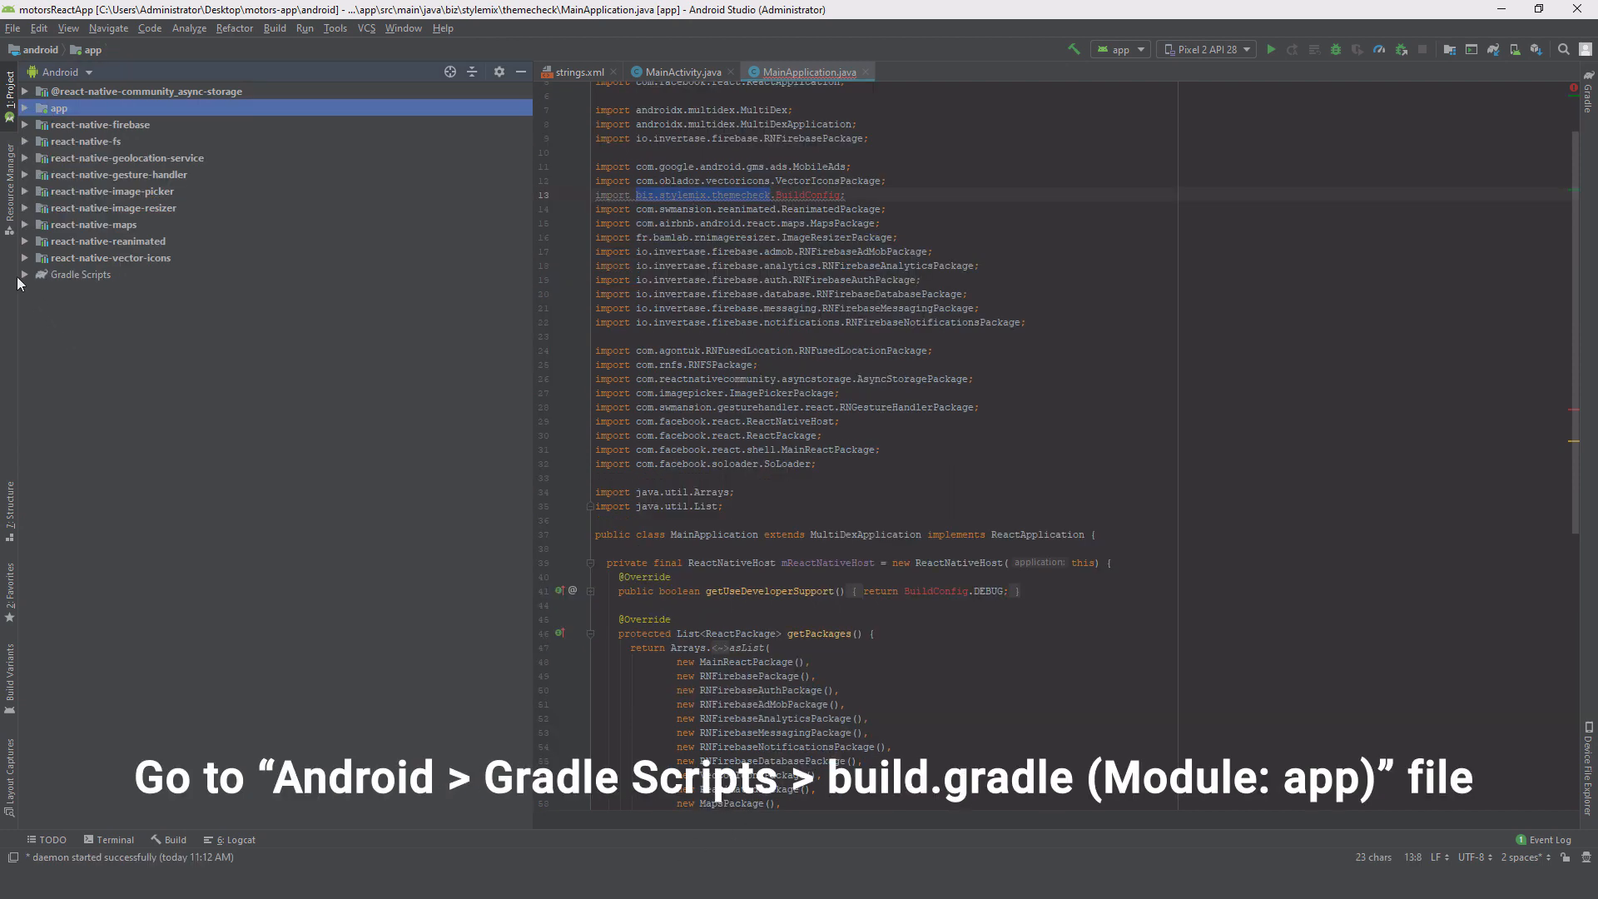
Step: Set applicationId in the app module's build.gradle to biz.stylemix.themecheck and open AndroidManifest.xml
left_click(19, 277)
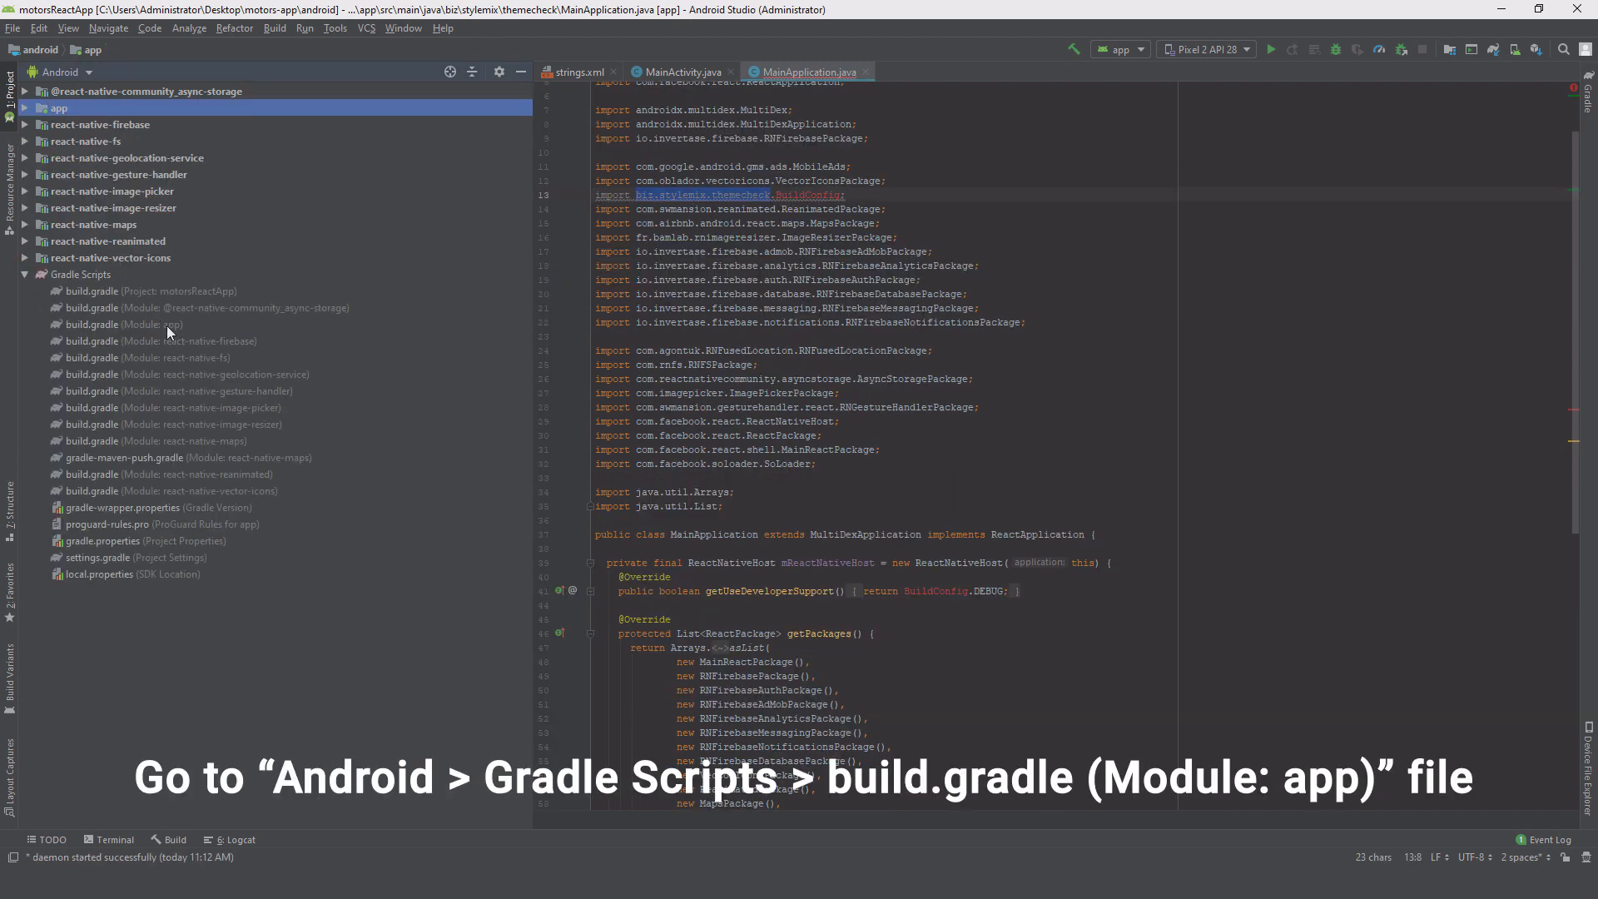
double_click(166, 326)
scroll(730, 434, "down", 20)
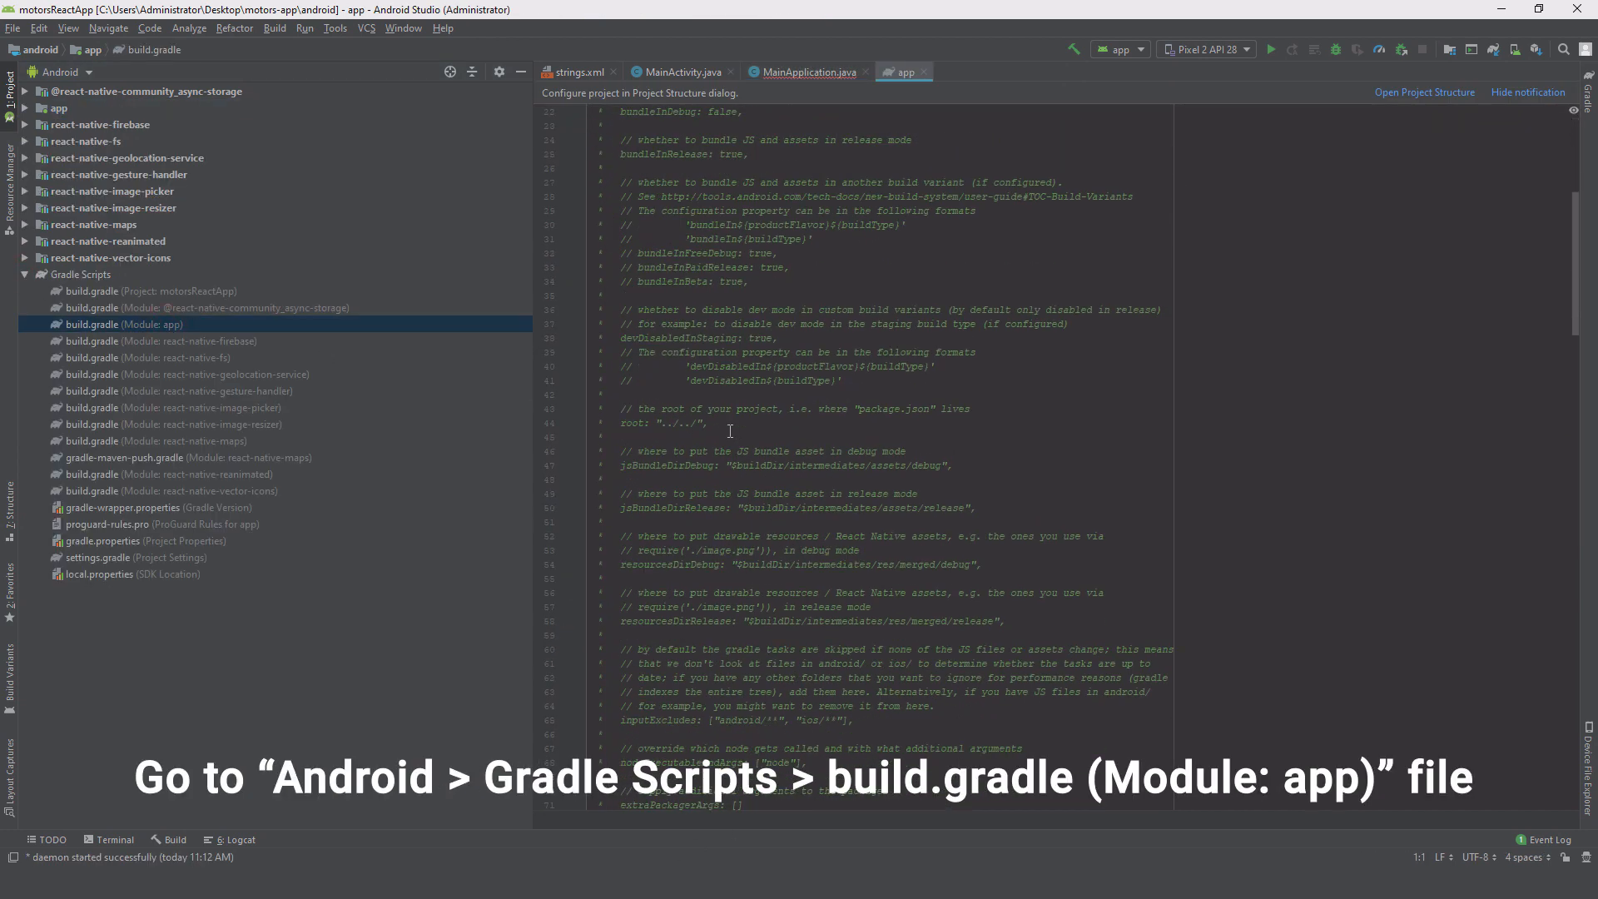
scroll(730, 434, "down", 1)
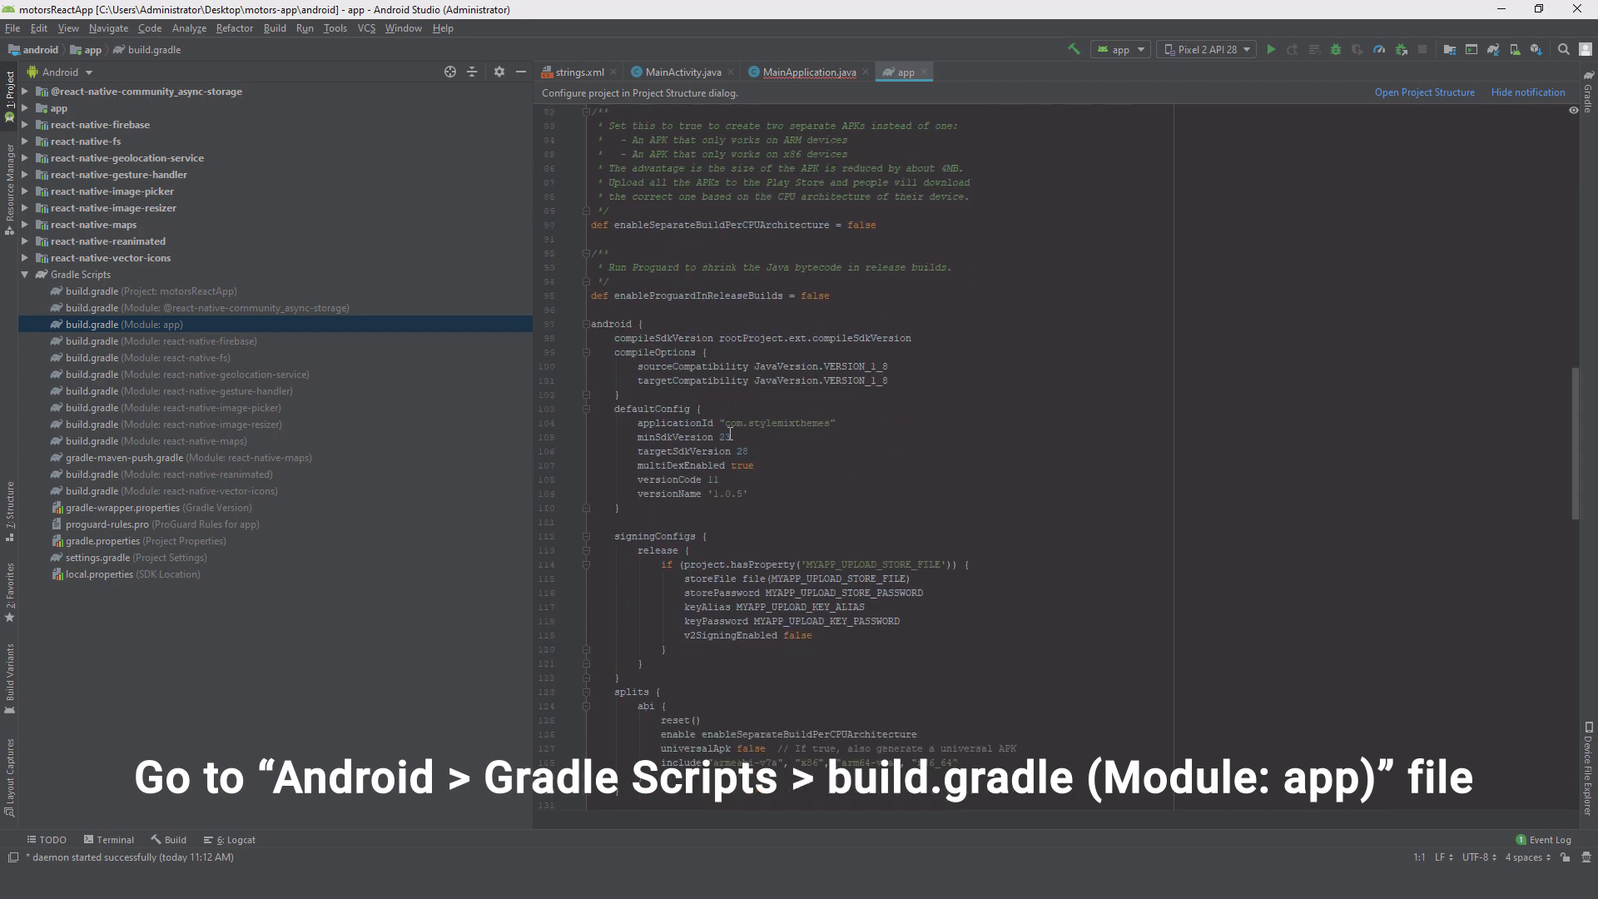
left_click_drag(726, 423, 831, 424)
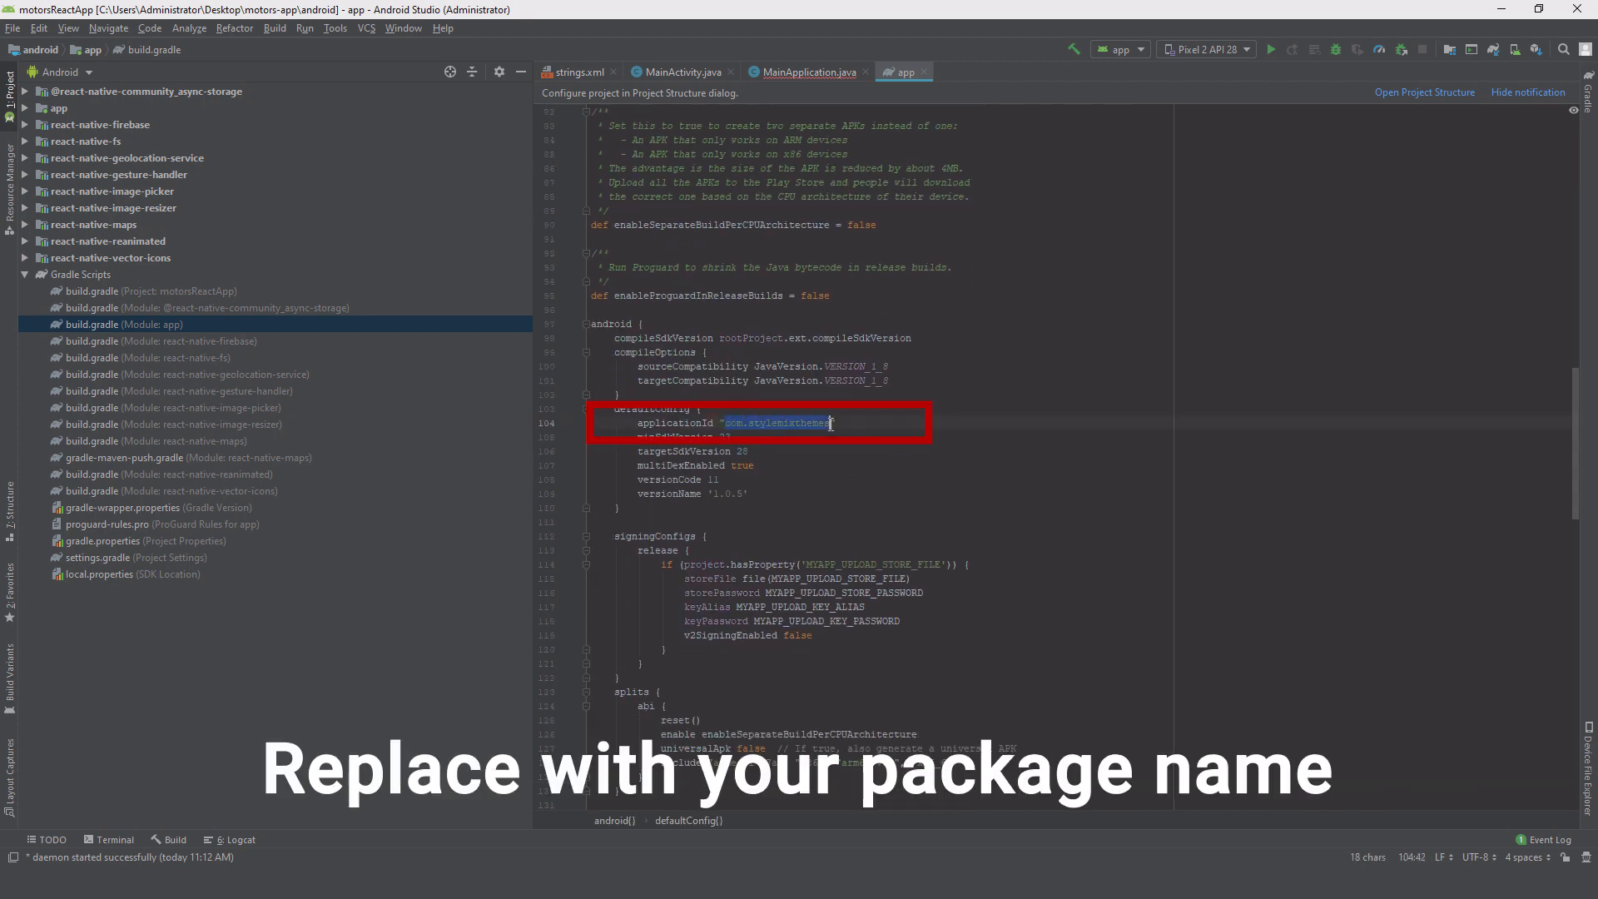
type("biz.stylemix.themecheck")
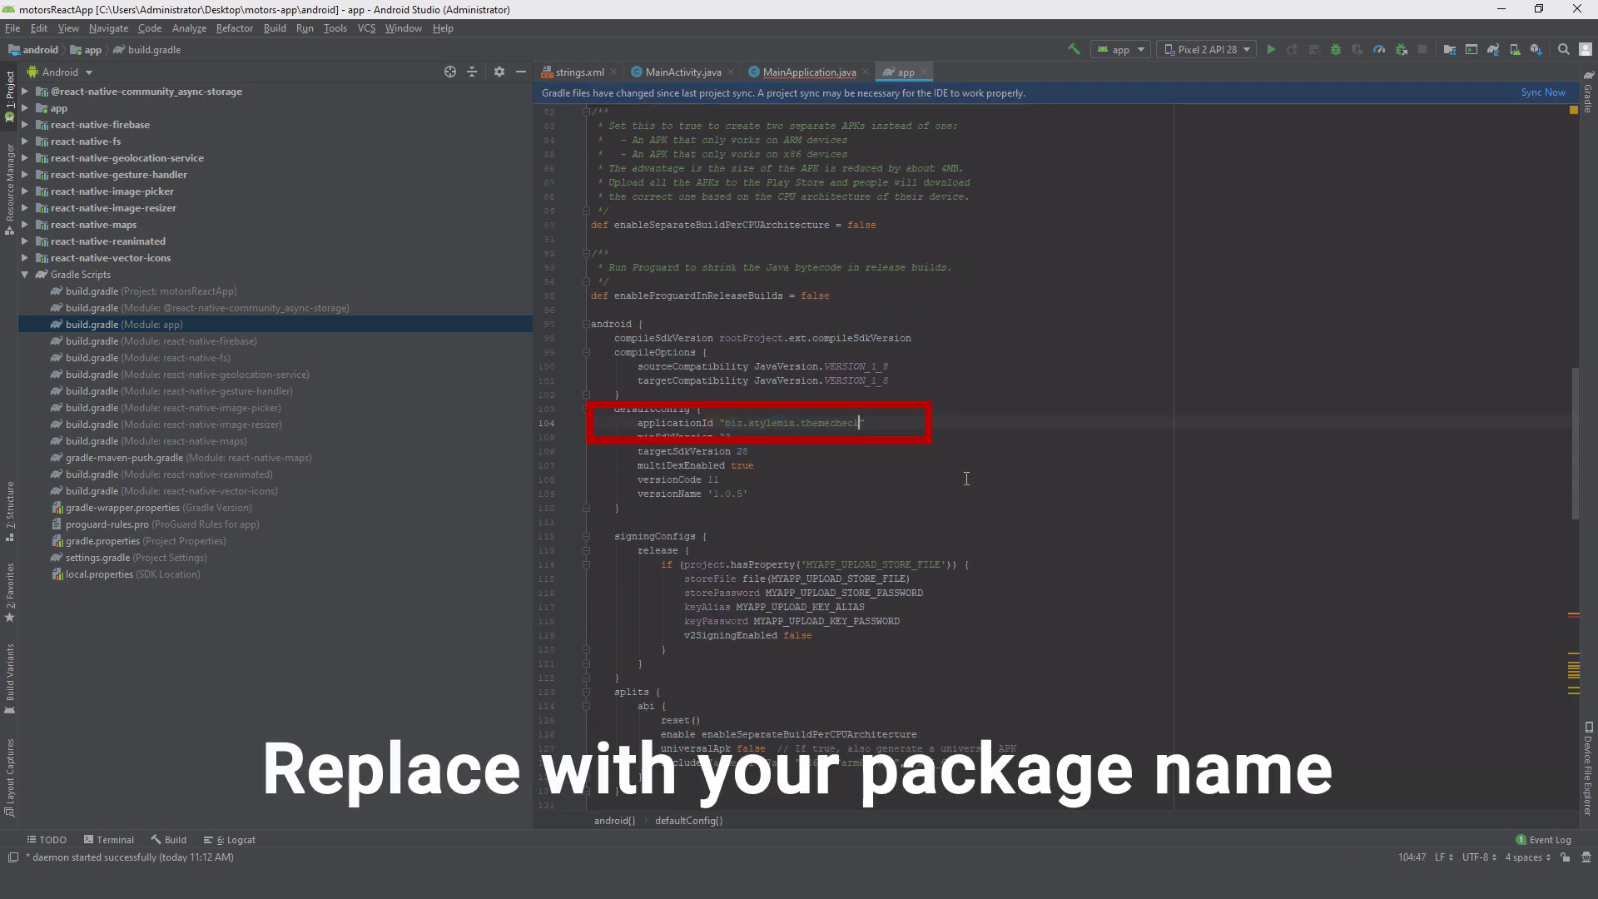
left_click(966, 478)
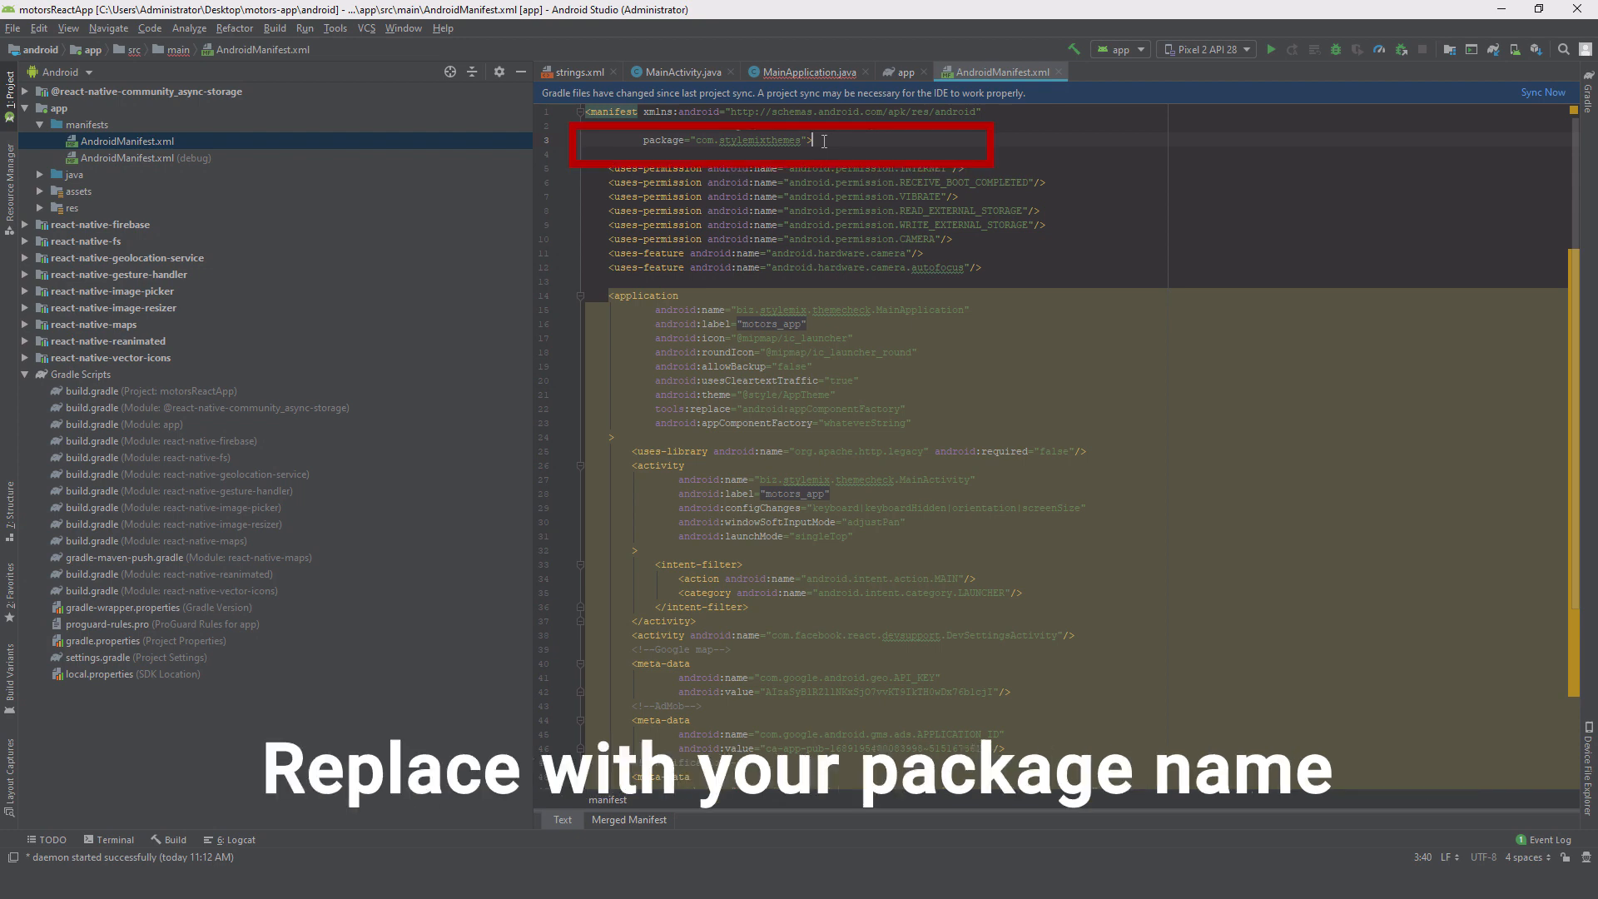
Step: Replace the manifest package com.stylemixthemes with biz.stylemix.themecheck and sync with Gradle
left_click_drag(800, 140, 700, 138)
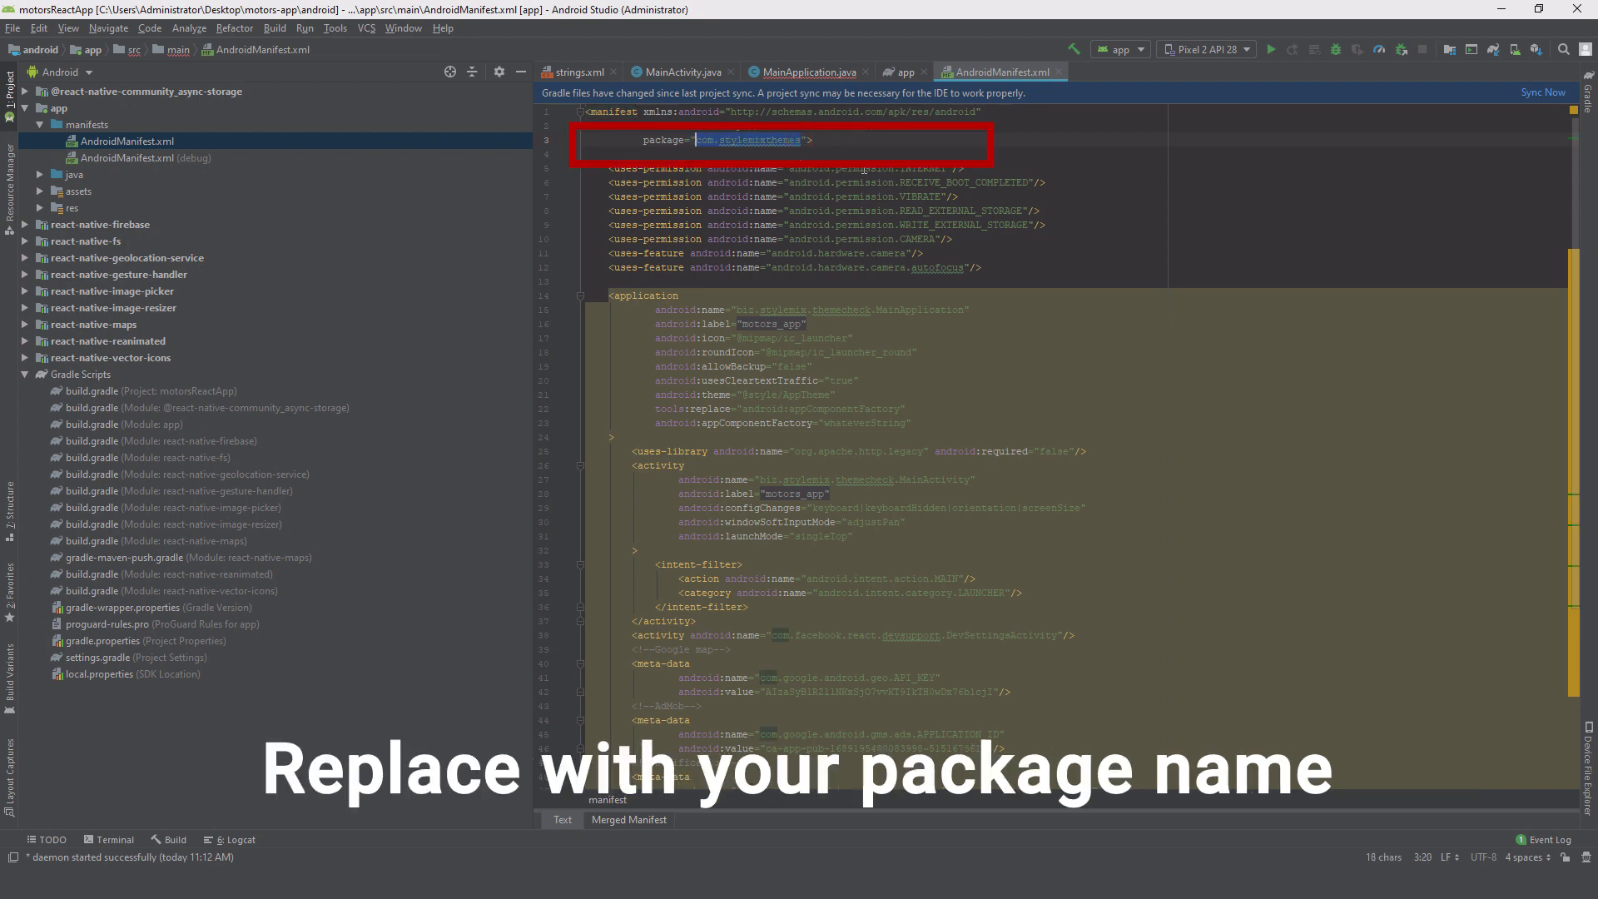
type("biz.stylemix.themecheck")
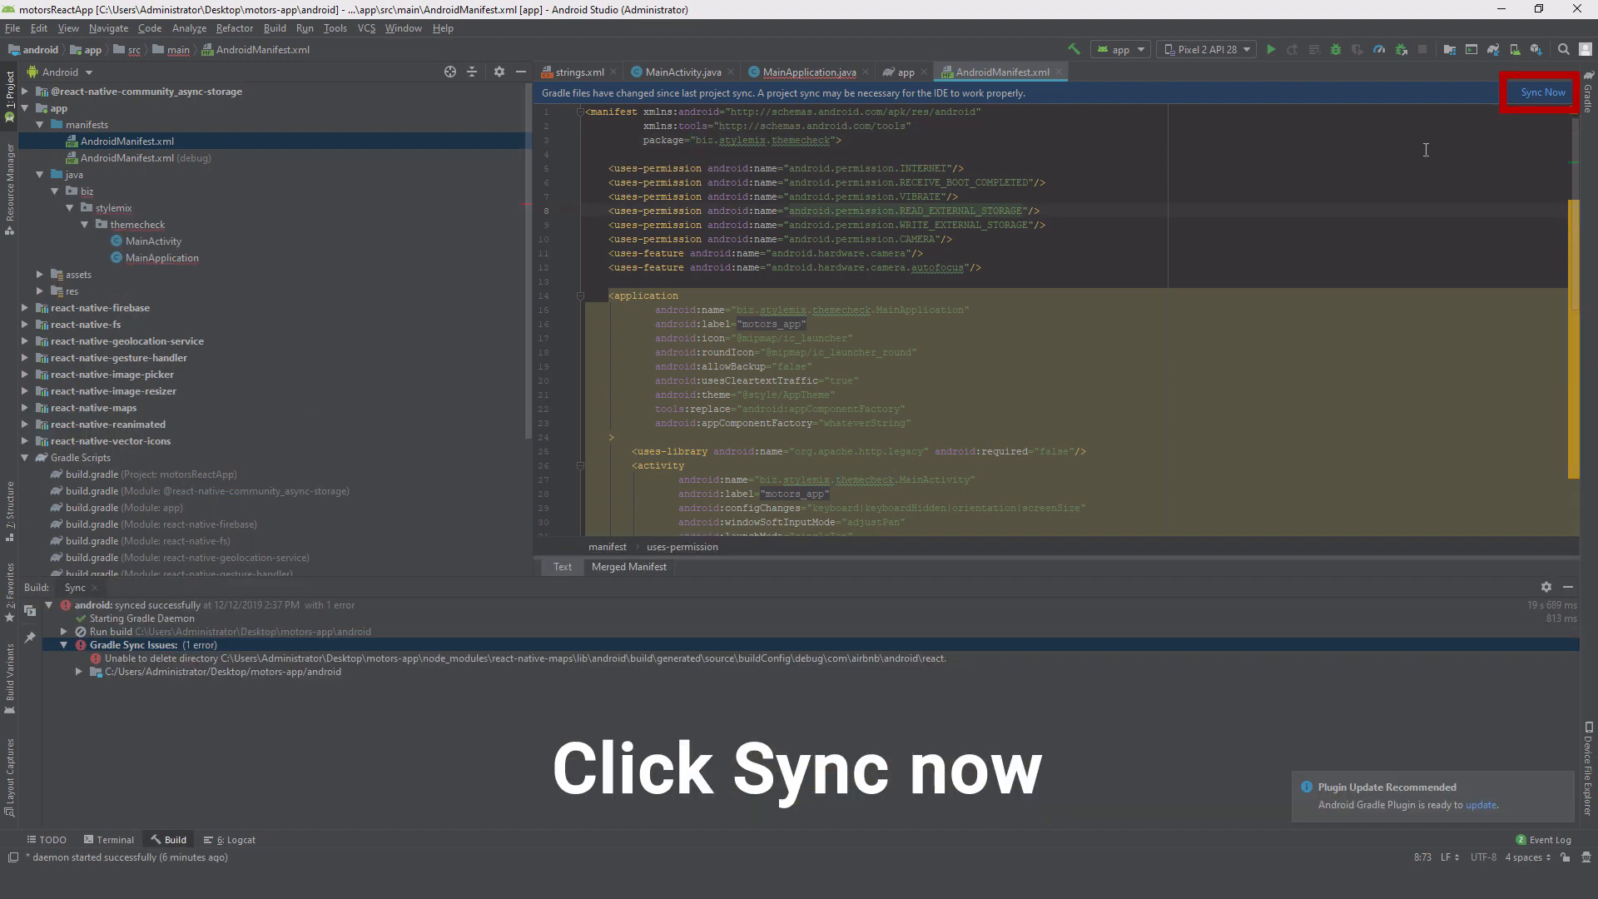
left_click(1544, 92)
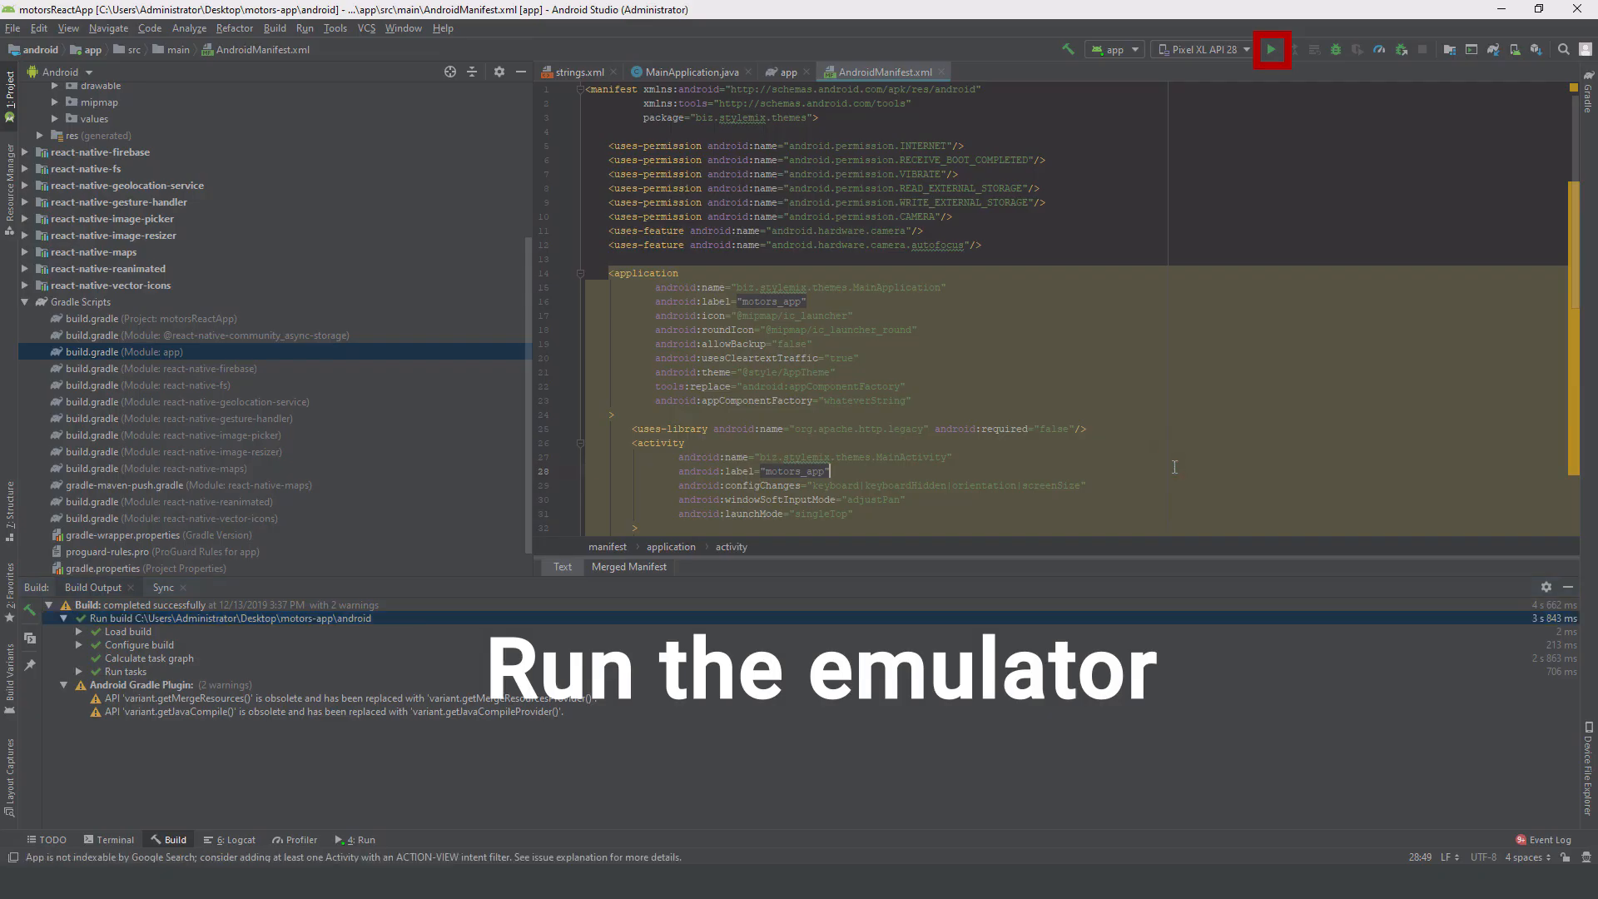
Step: Run the app, then start generating a signed Android App Bundle
left_click(1271, 49)
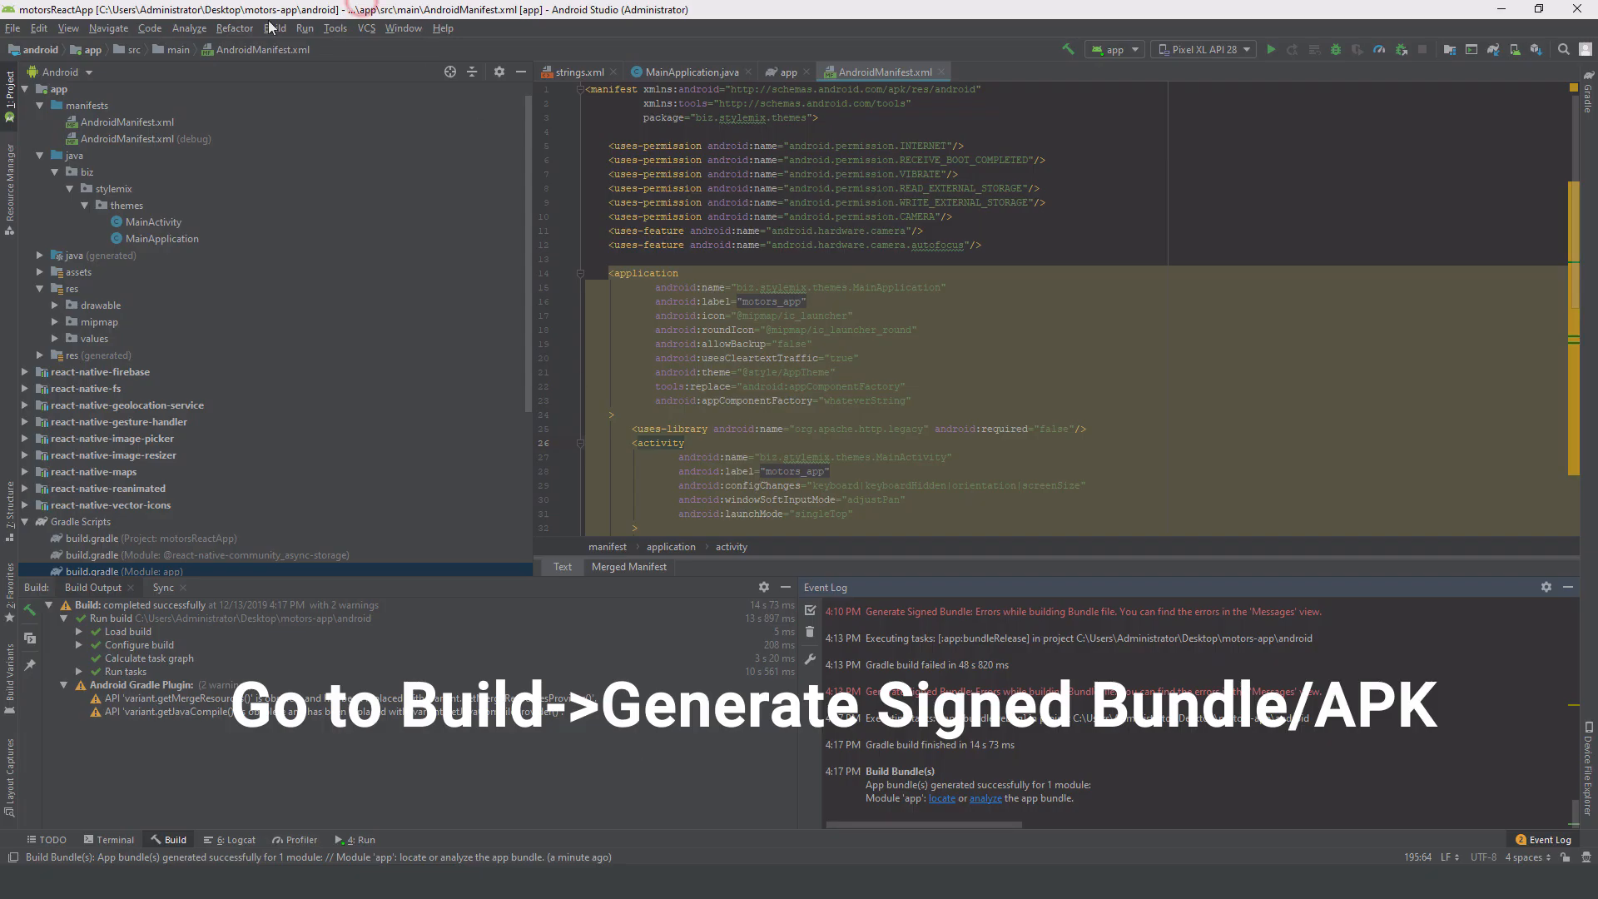
left_click(274, 29)
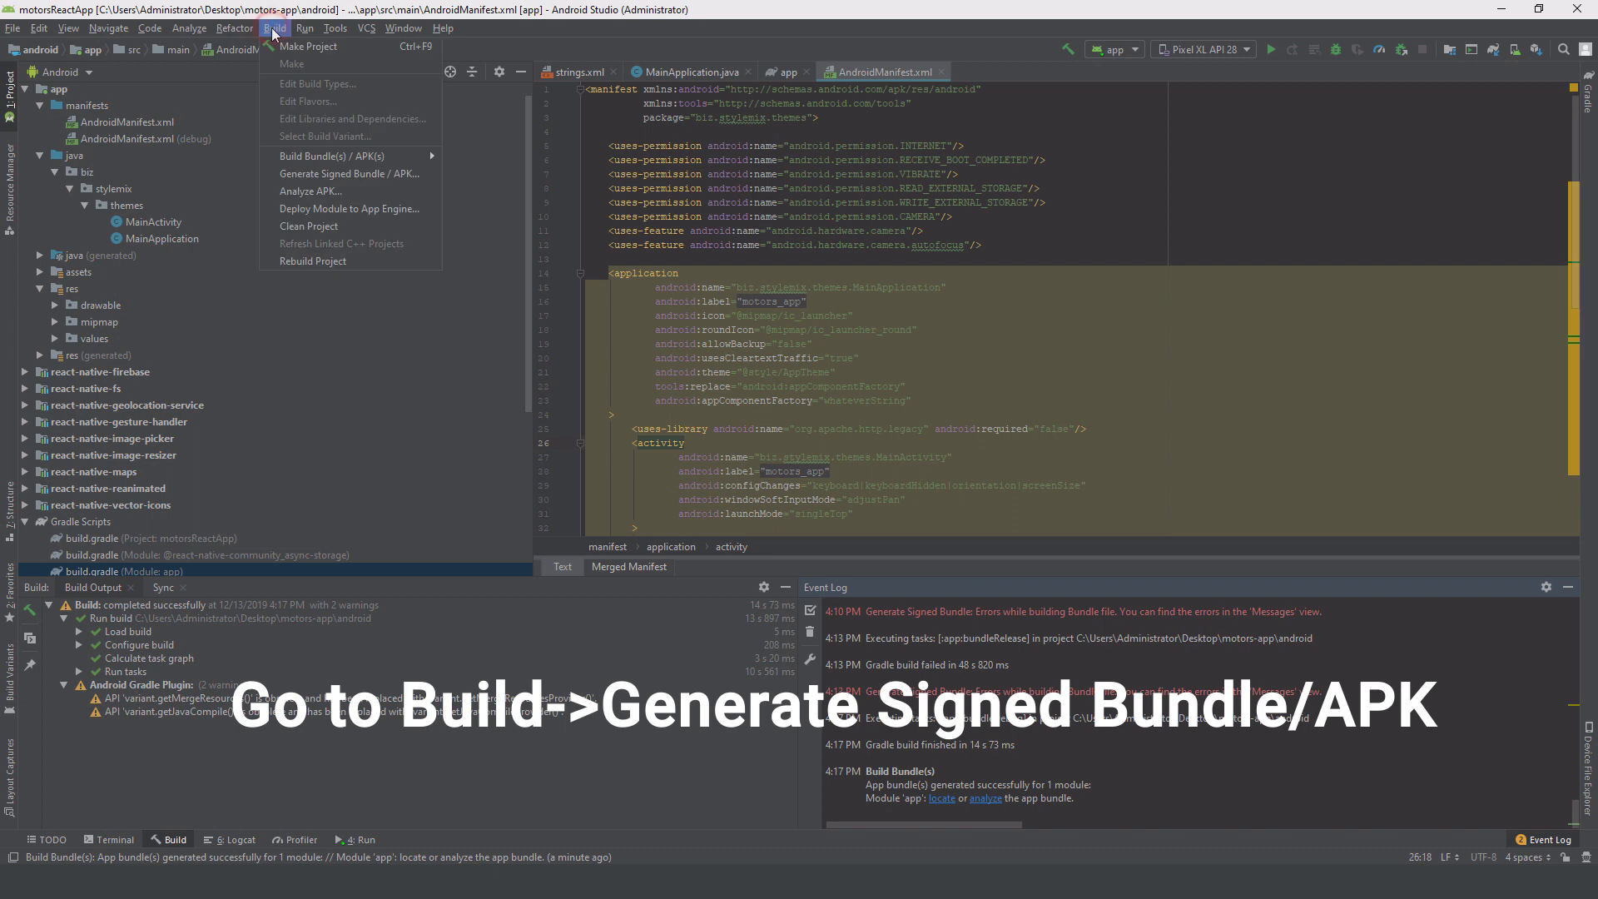
left_click(389, 174)
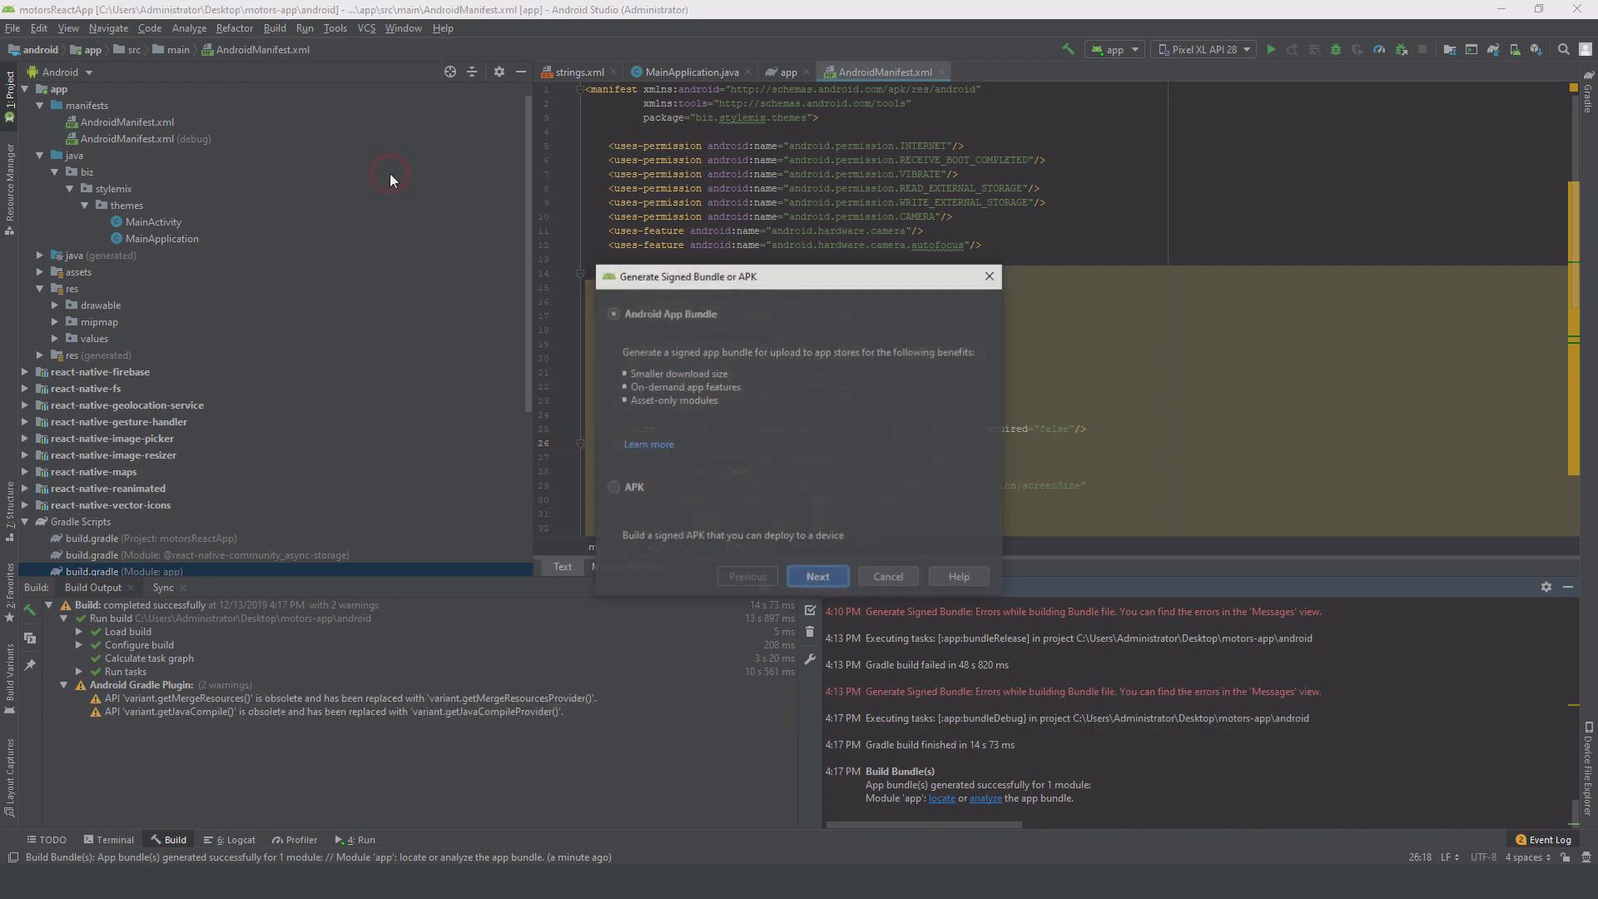
left_click(828, 574)
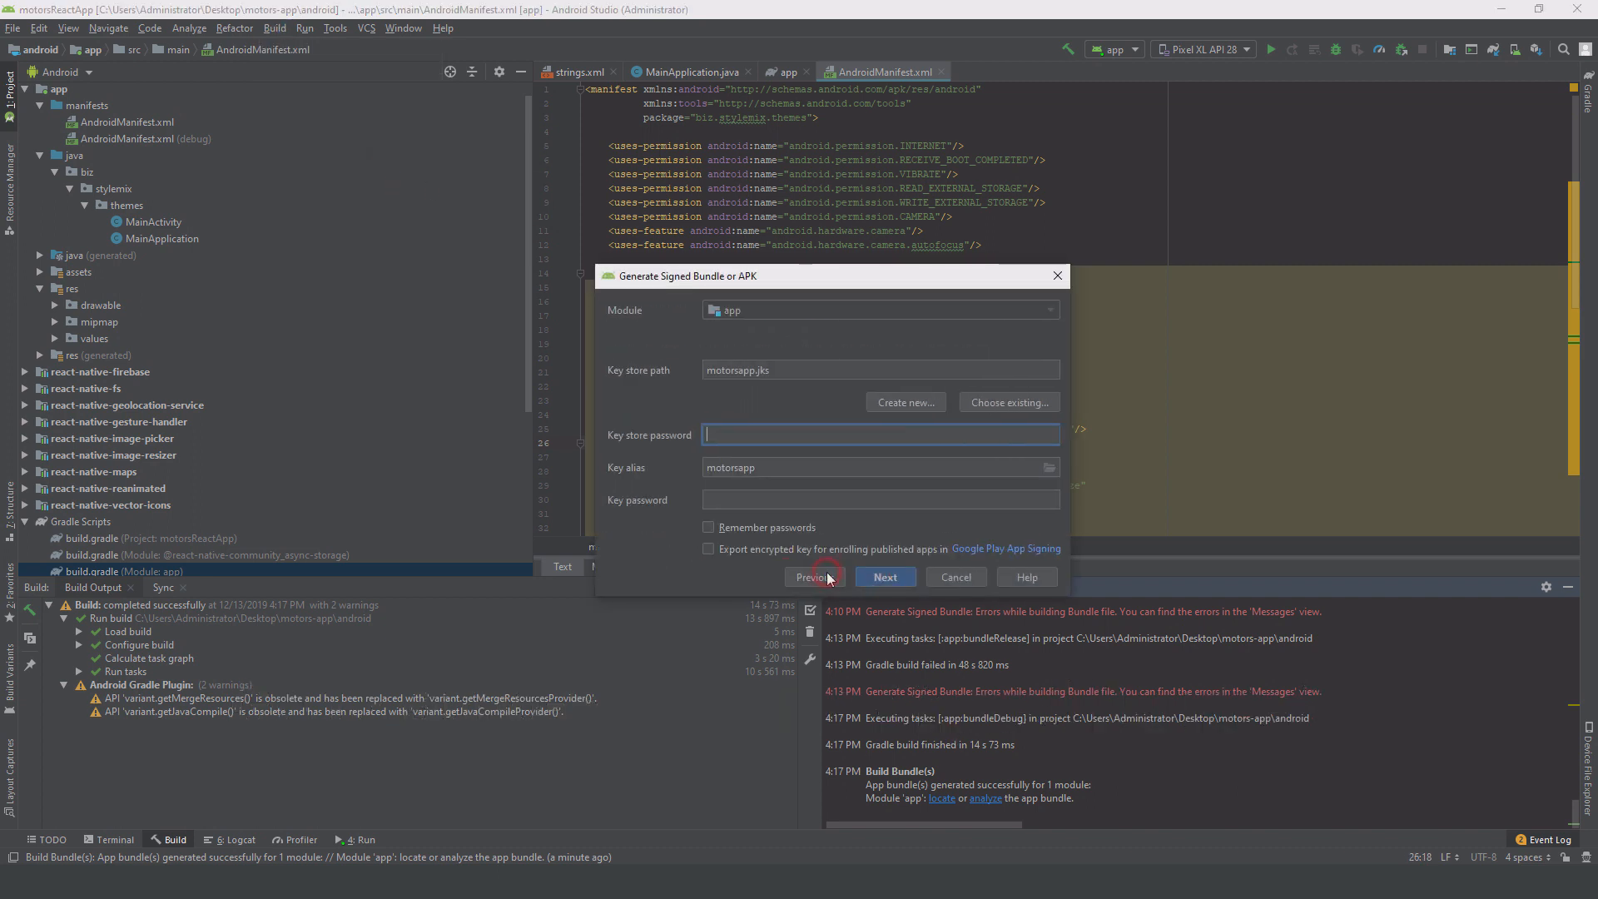
Step: Create a new key store with its path set to Desktop\motors.jks
left_click(888, 400)
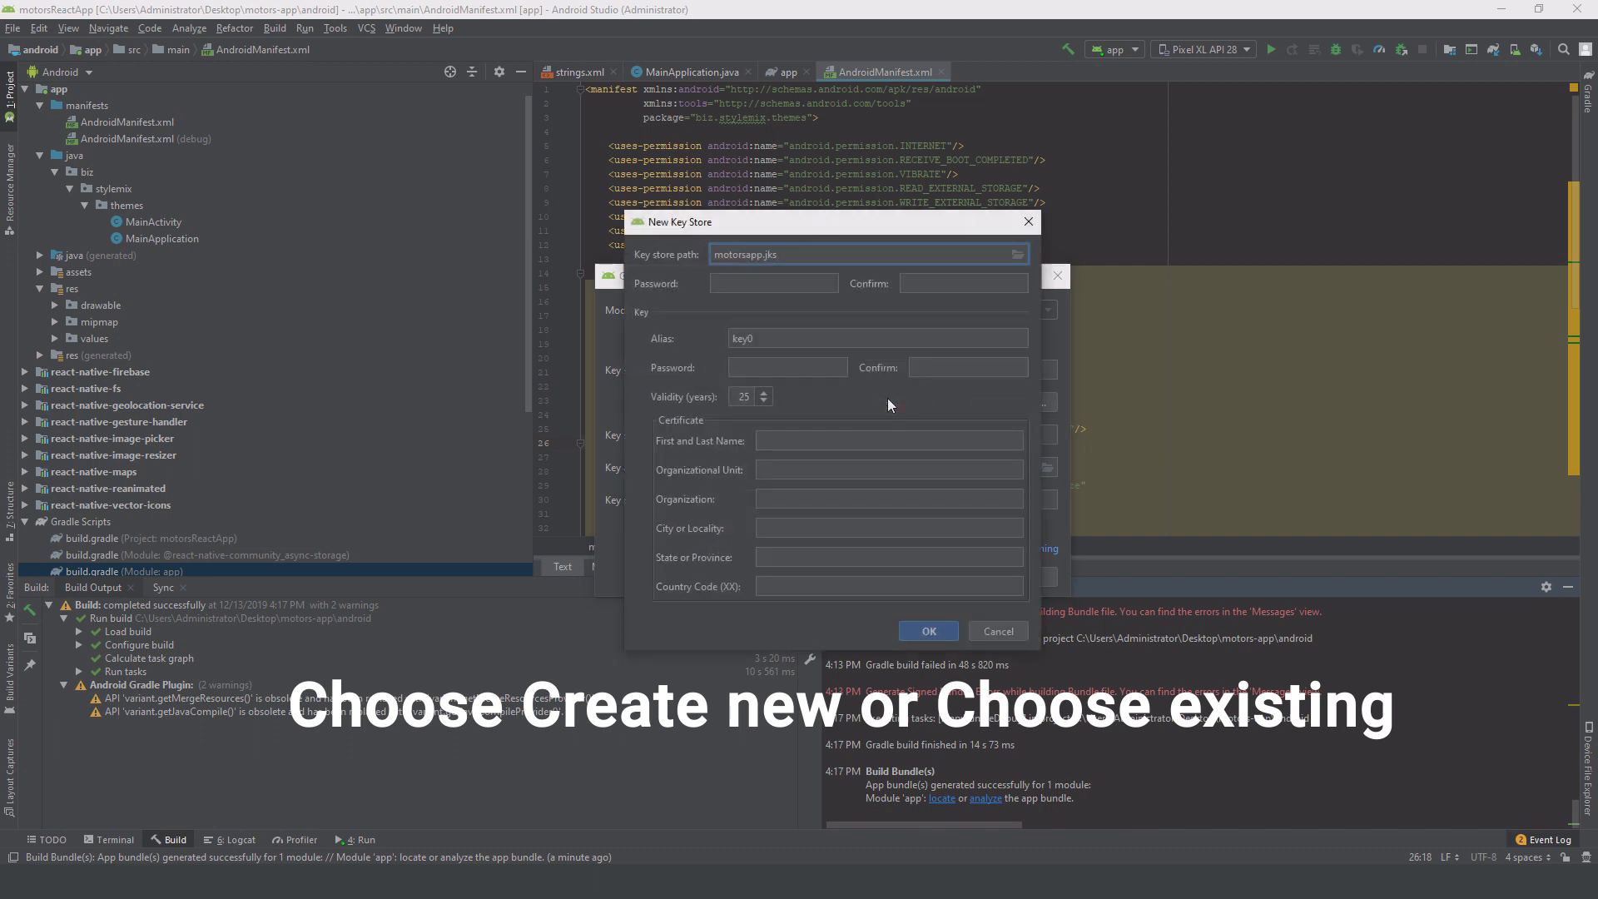
left_click(1017, 254)
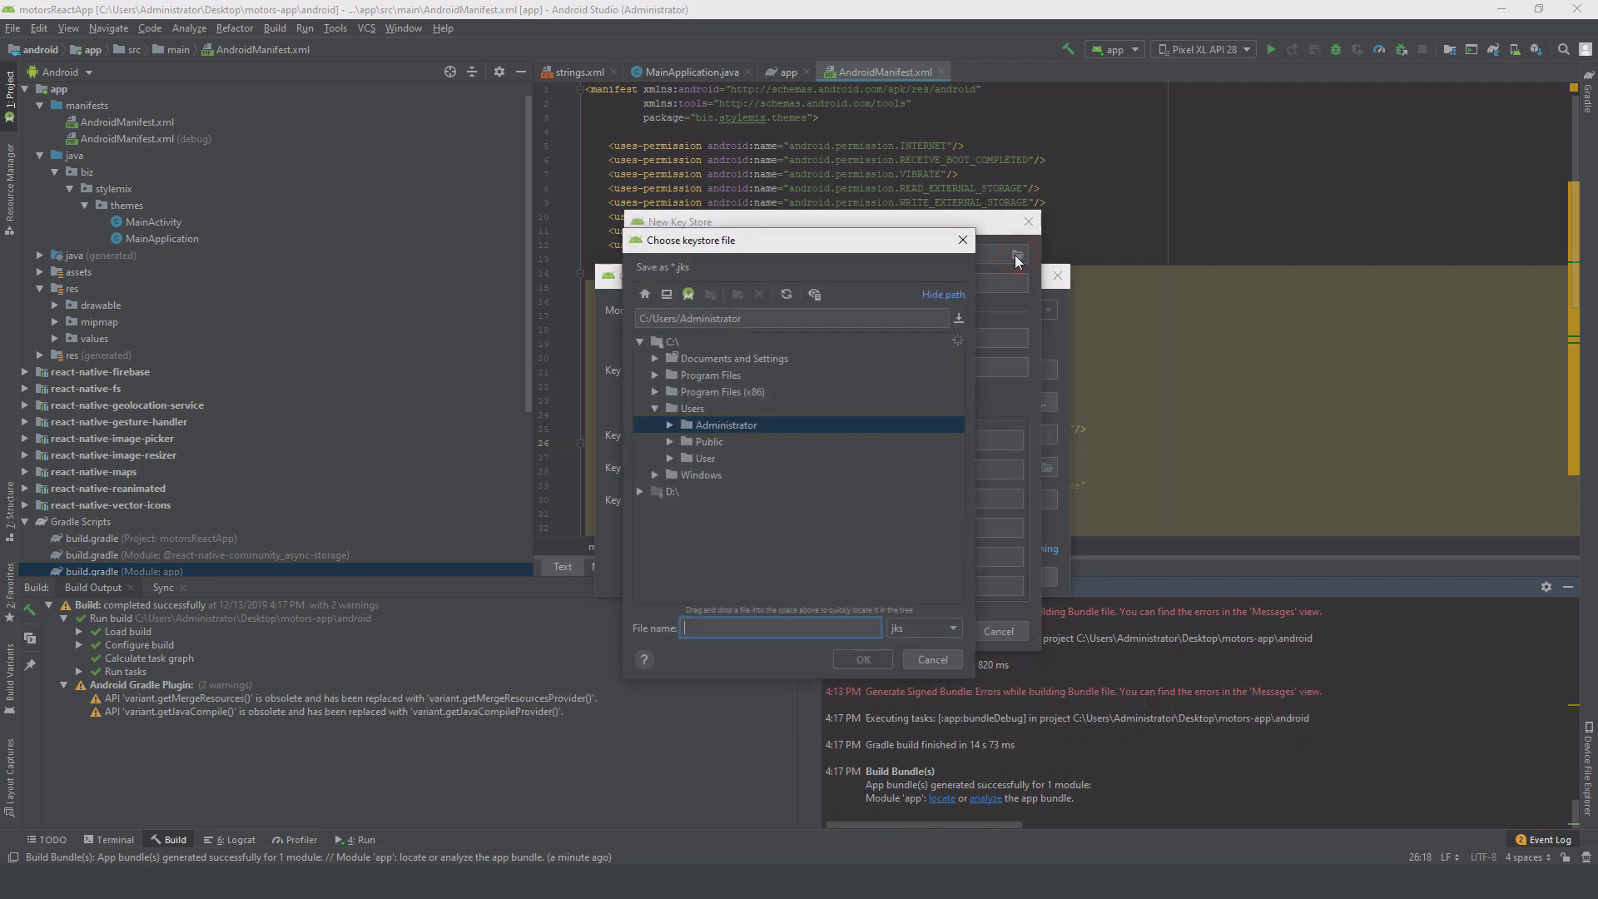
left_click(666, 295)
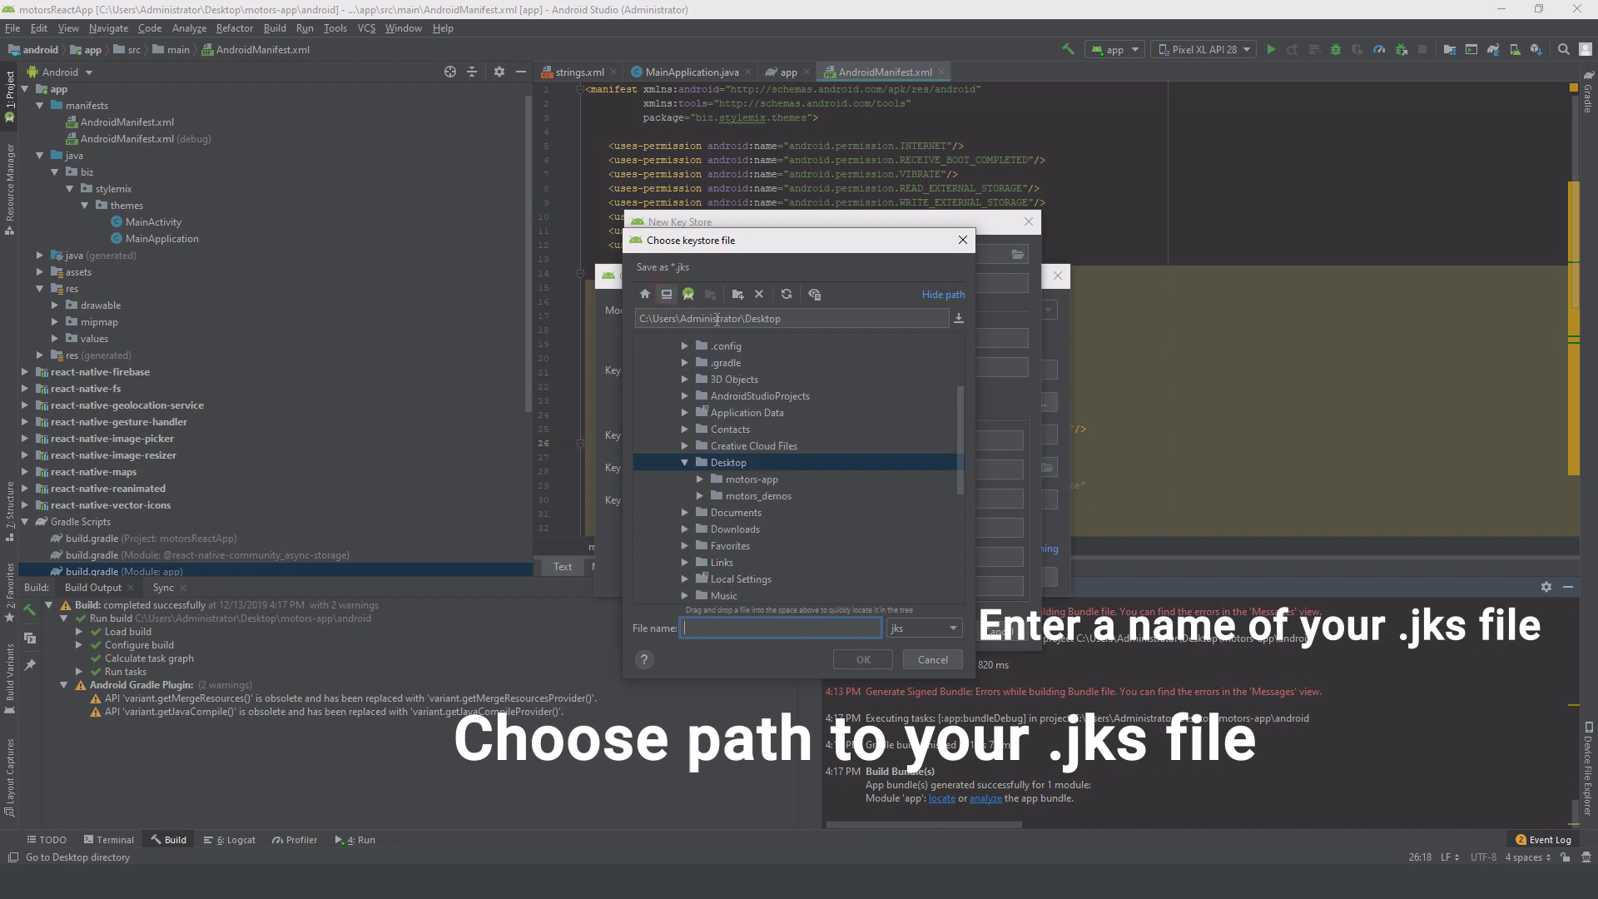
left_click(730, 627)
type("motors")
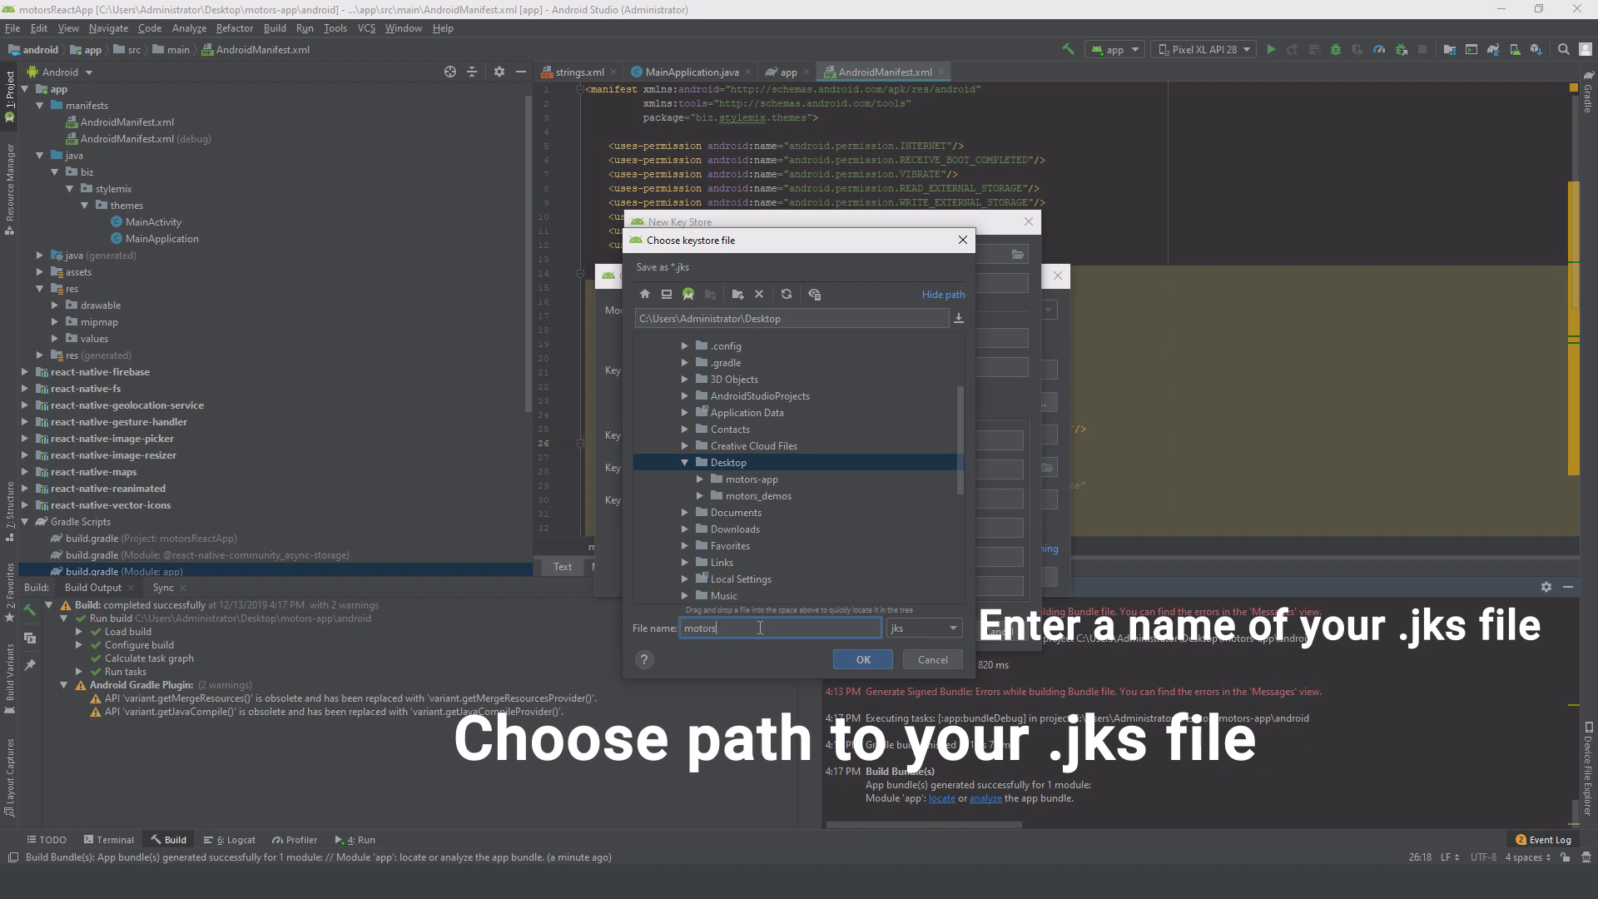
type(".jk")
key("BackSpace")
key("BackSpace")
key("BackSpace")
key("BackSpace")
key("BackSpace")
key("BackSpace")
key("BackSpace")
key("BackSpace")
key("BackSpace")
key("BackSpace")
type("motors")
Step: Confirm the motors.jks path and enter the keystore password, key alias motors and key password
left_click(863, 659)
left_click(783, 283)
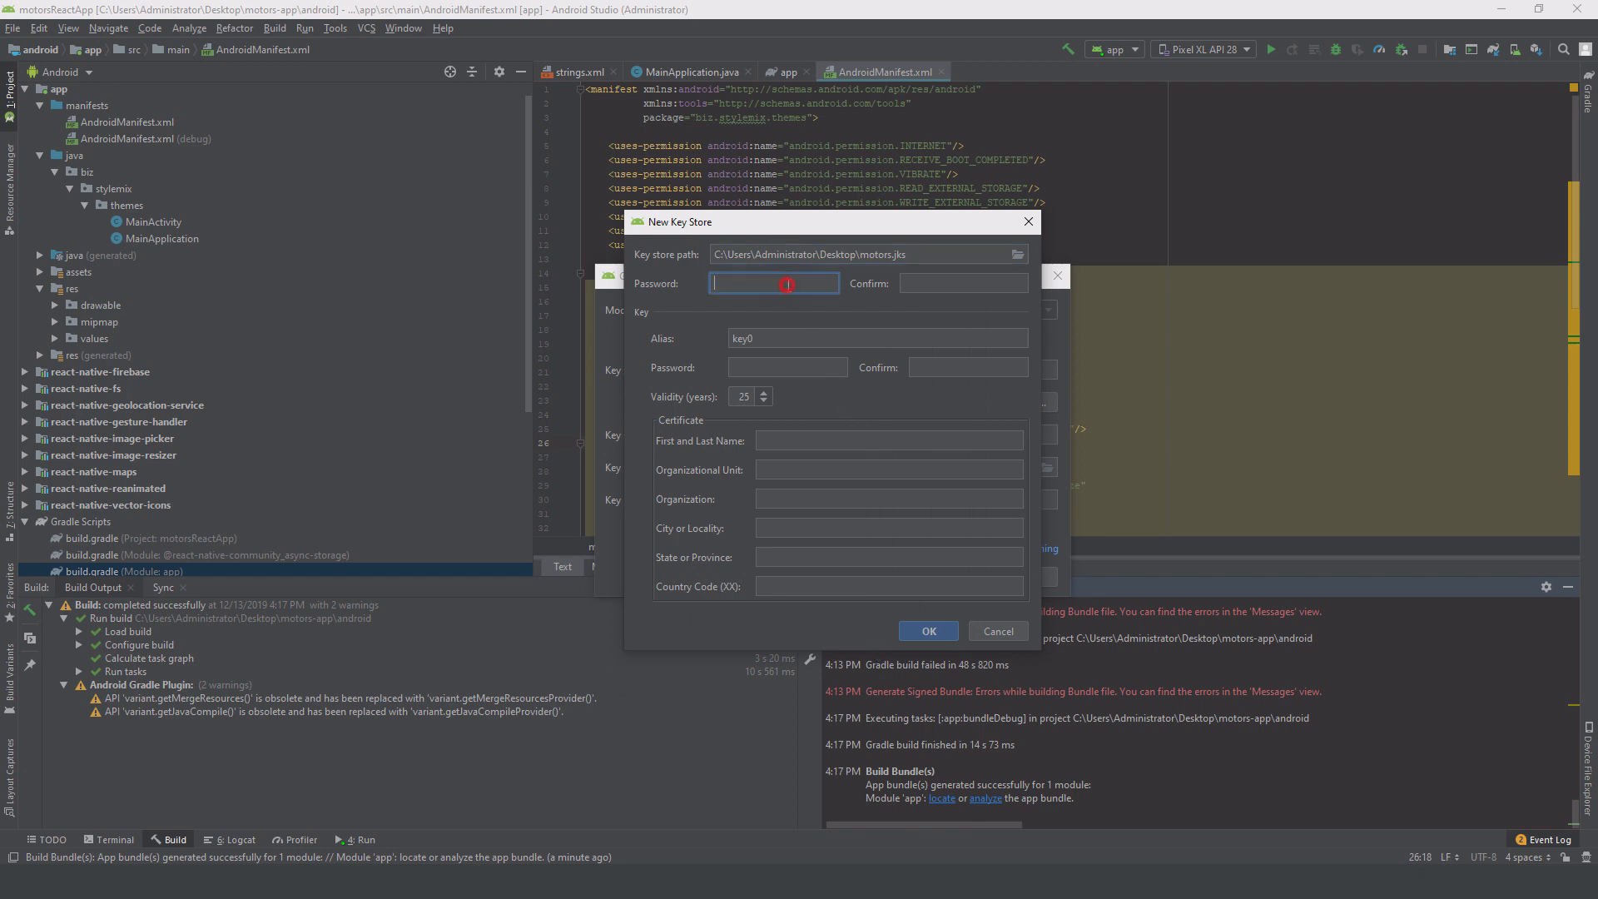
type("123456")
left_click(915, 287)
type("123456")
key("Tab")
type("motors")
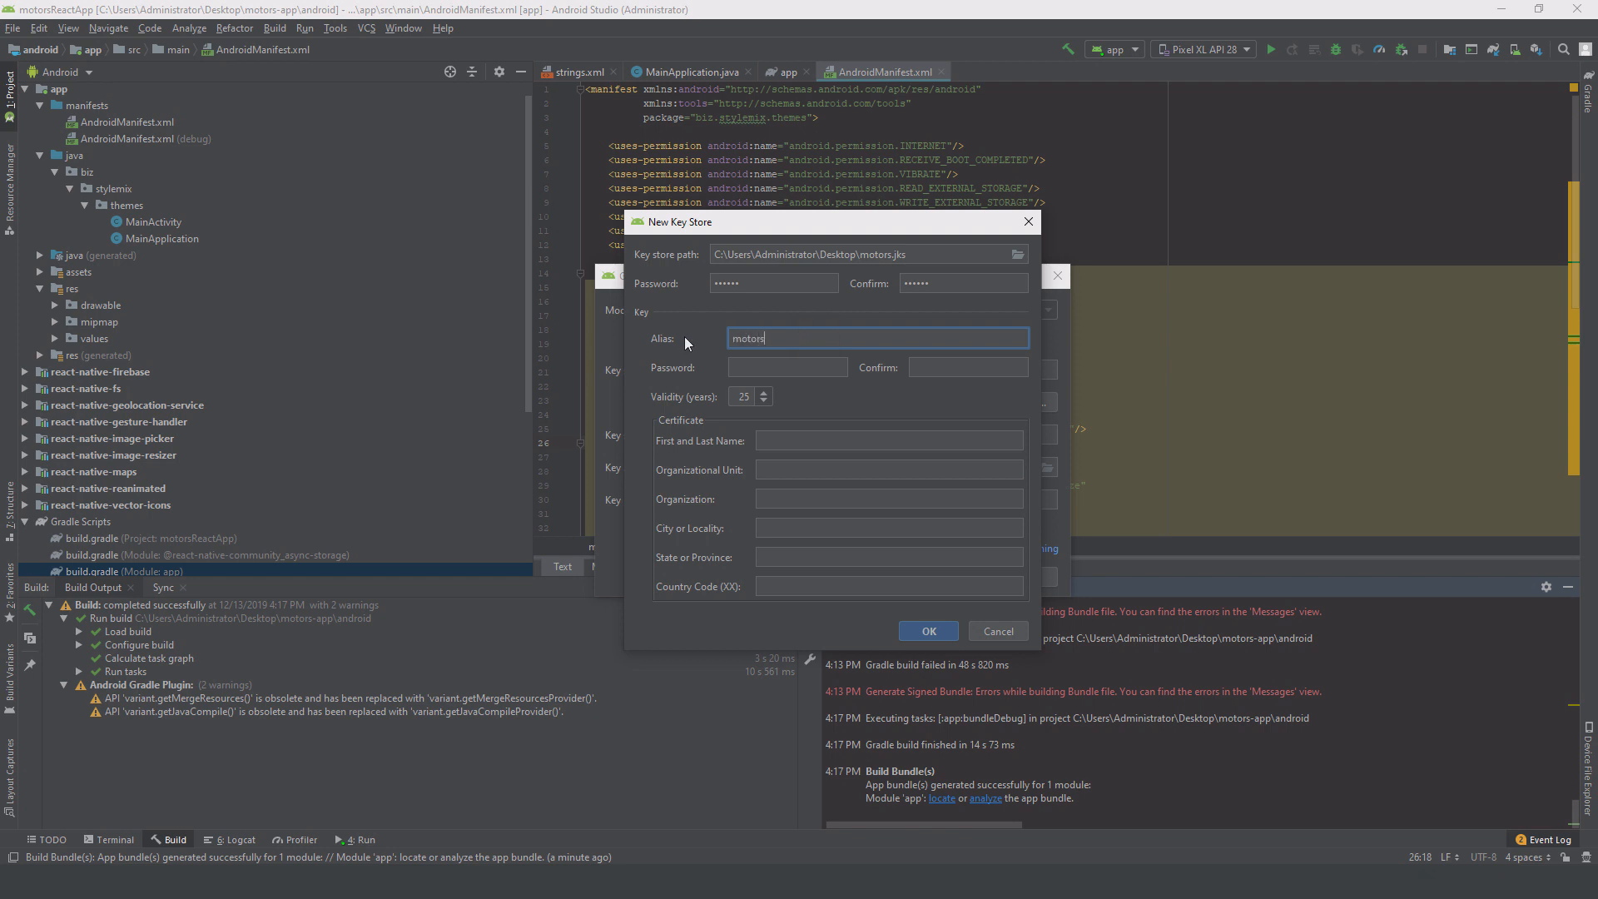
left_click(781, 367)
type("123456")
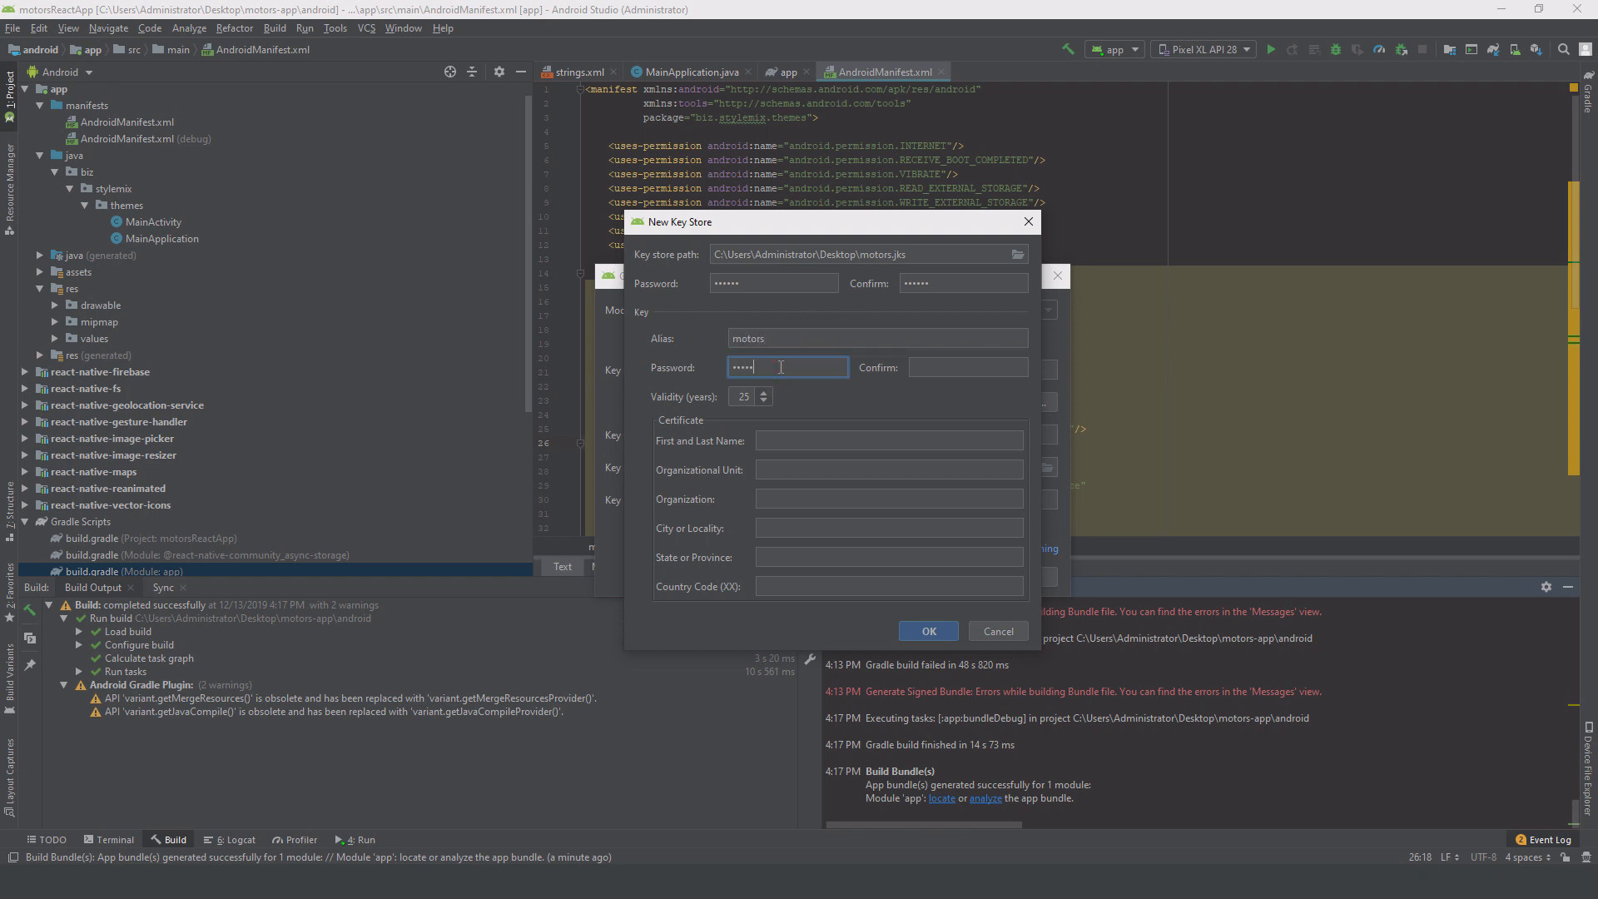
left_click(931, 376)
type("123456")
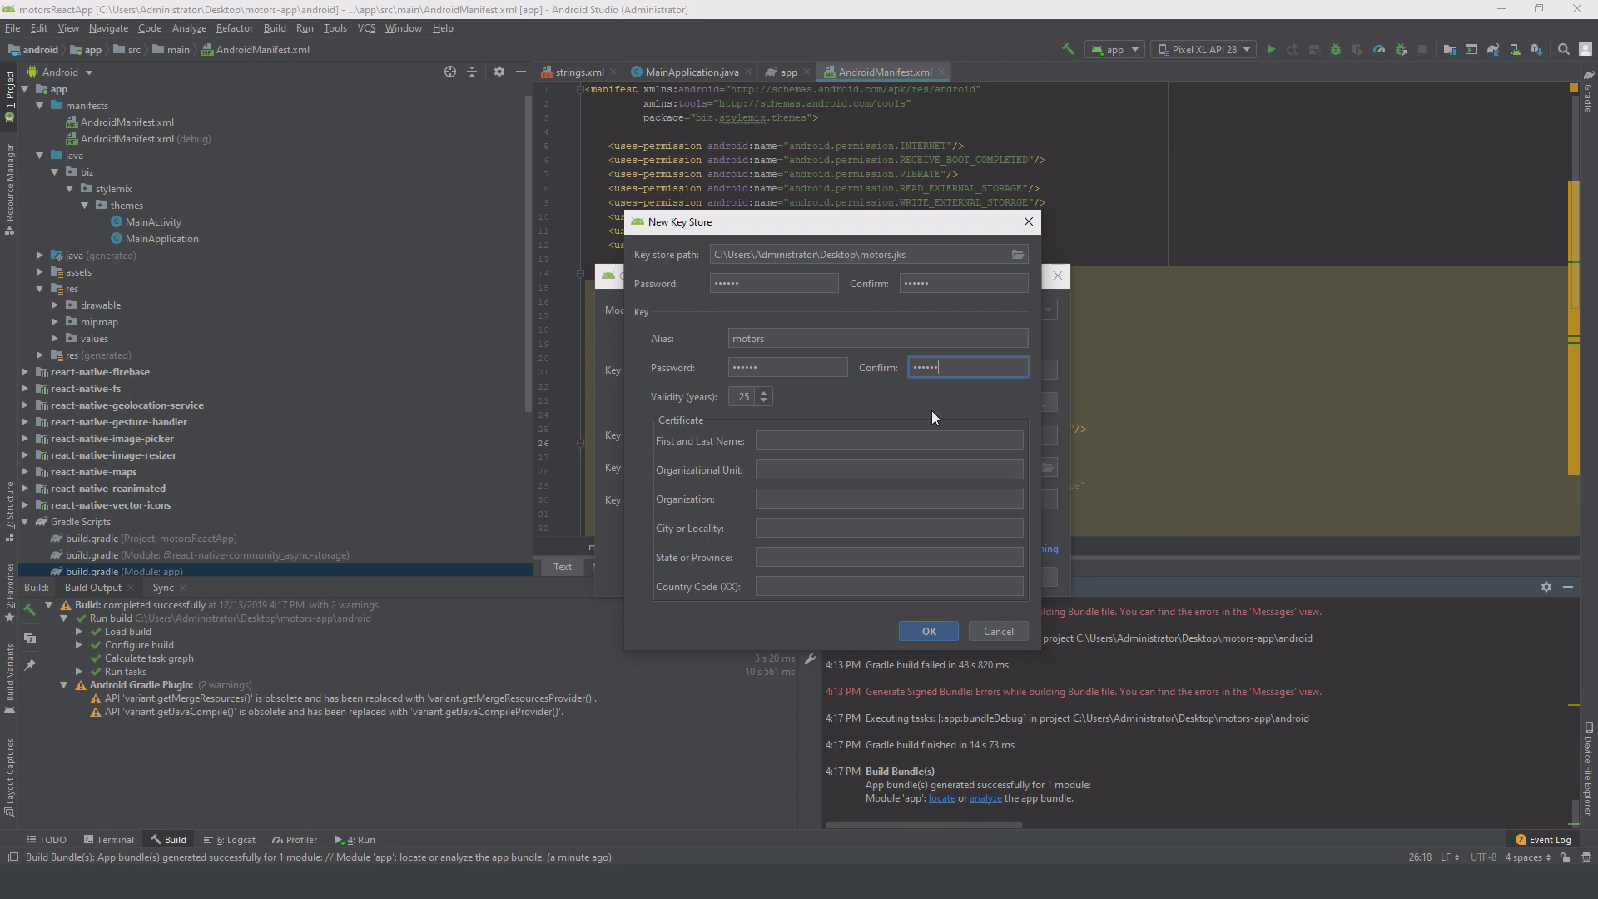
Step: Fill certificate fields with name, unit, org, city, state and country US, then create the keystore
left_click(893, 441)
type("name")
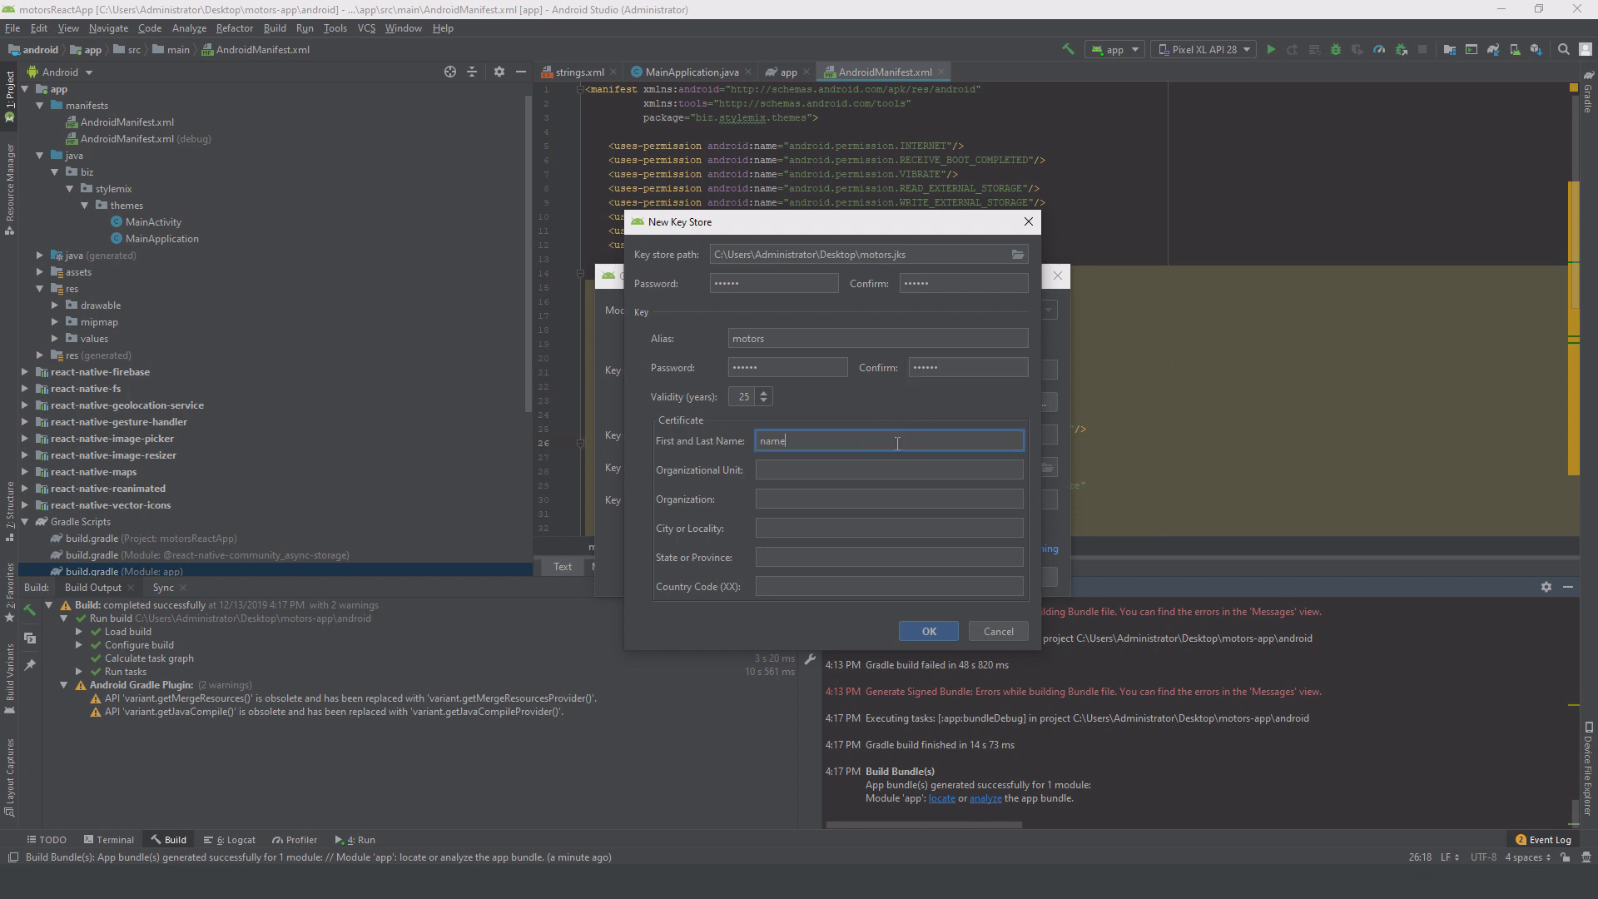
key("Tab")
type("unit")
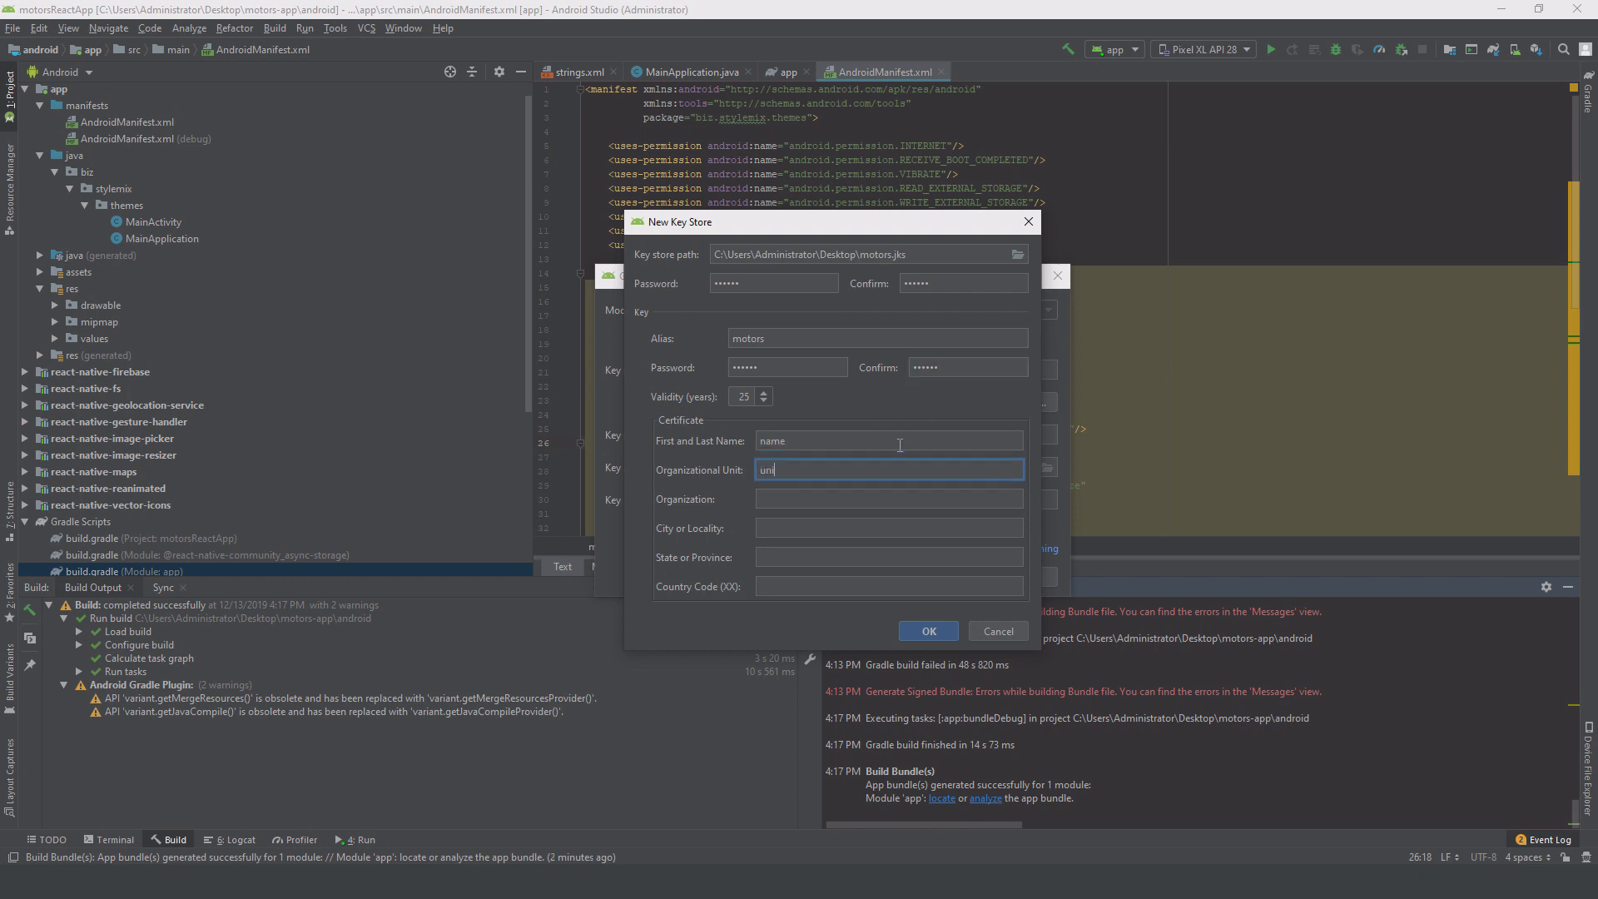
key("Tab")
type("org")
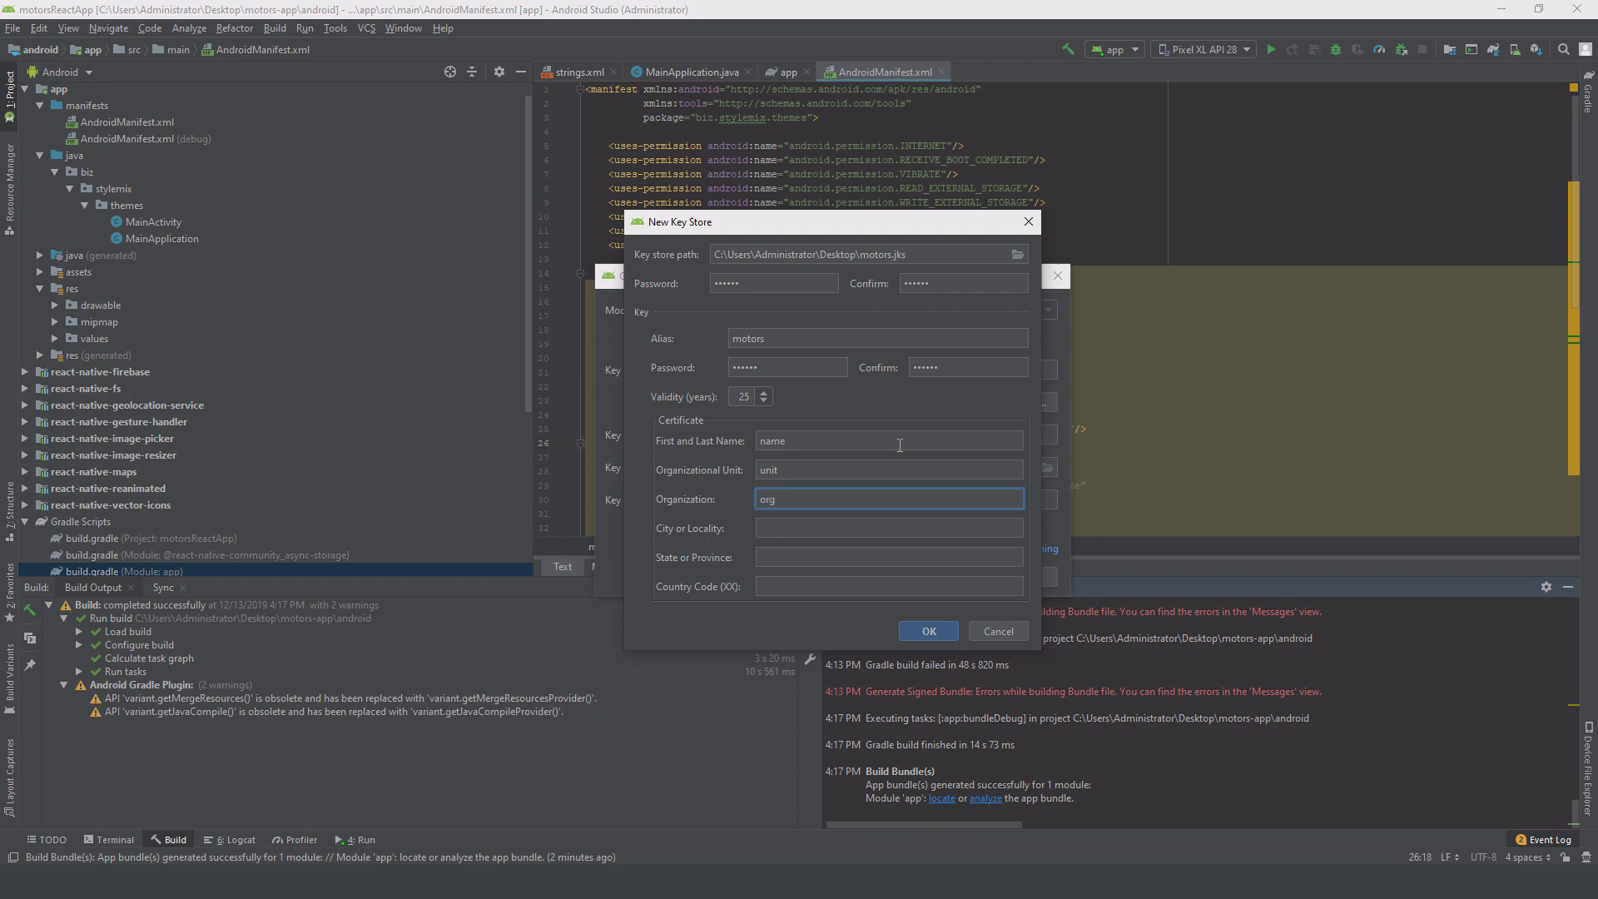
key("Tab")
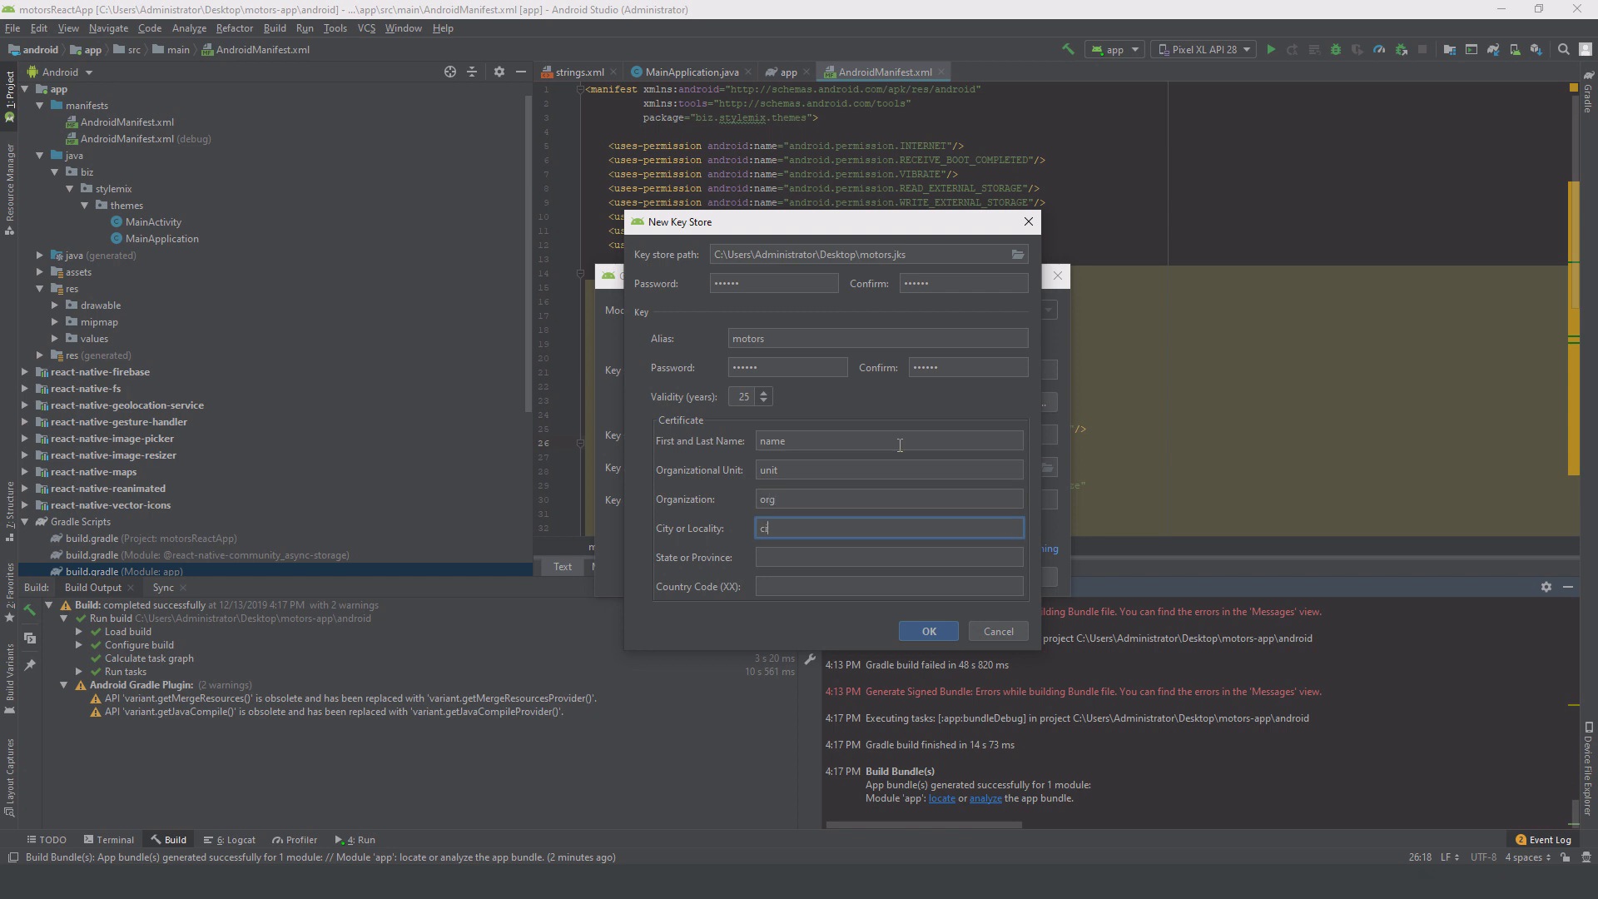
type("city")
key("Tab")
type("ssta")
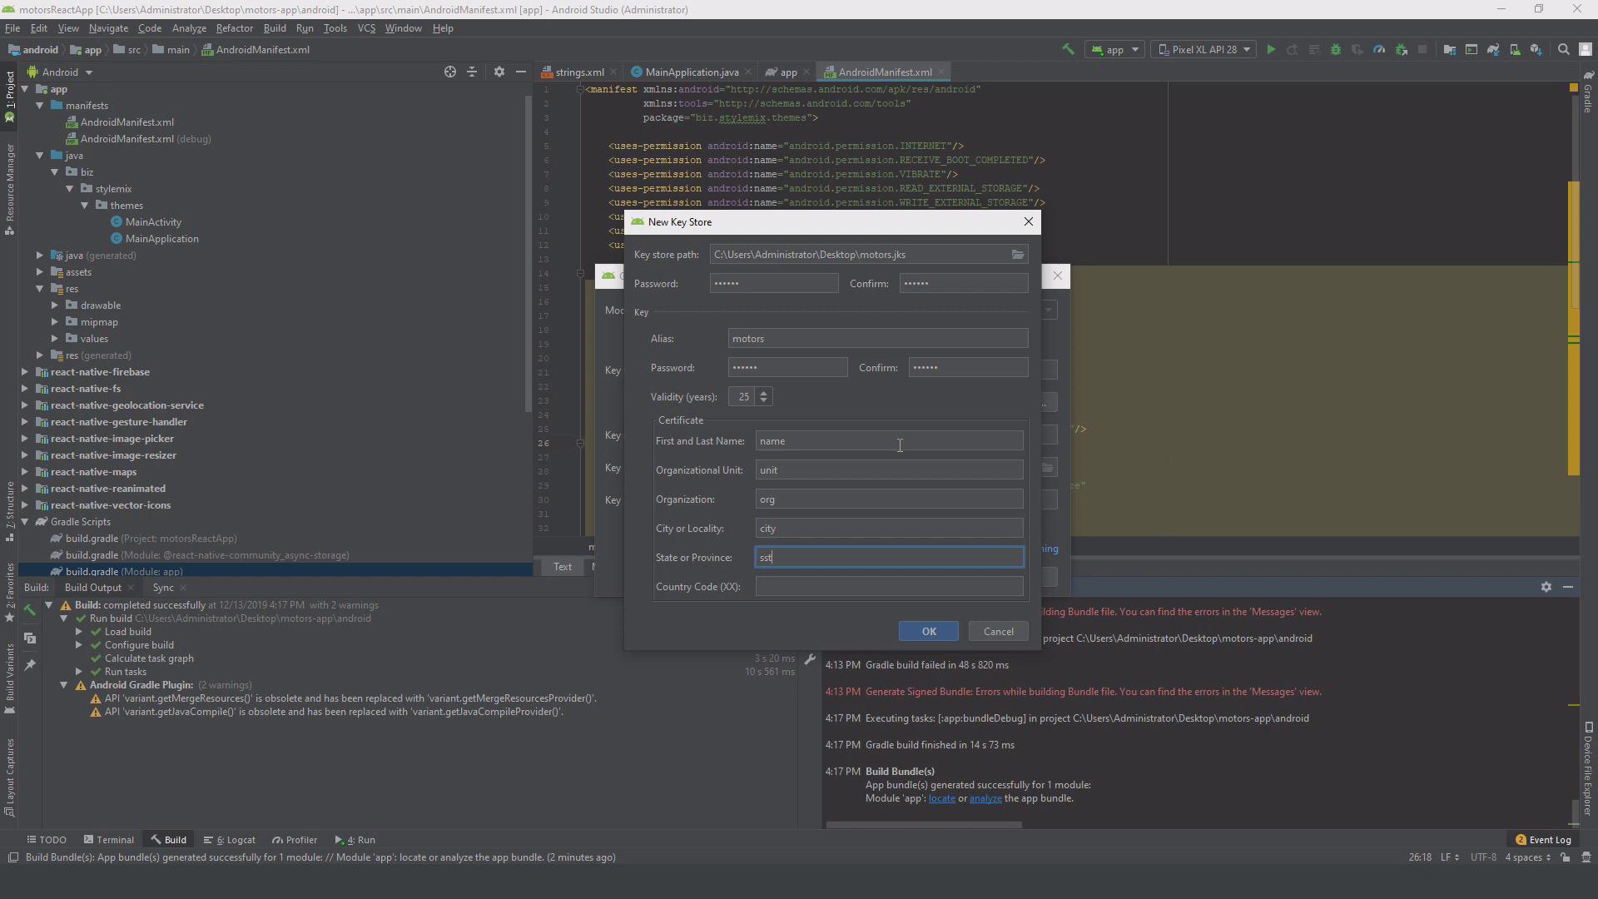
key("BackSpace")
key("BackSpace")
key("BackSpace")
type("state")
key("Tab")
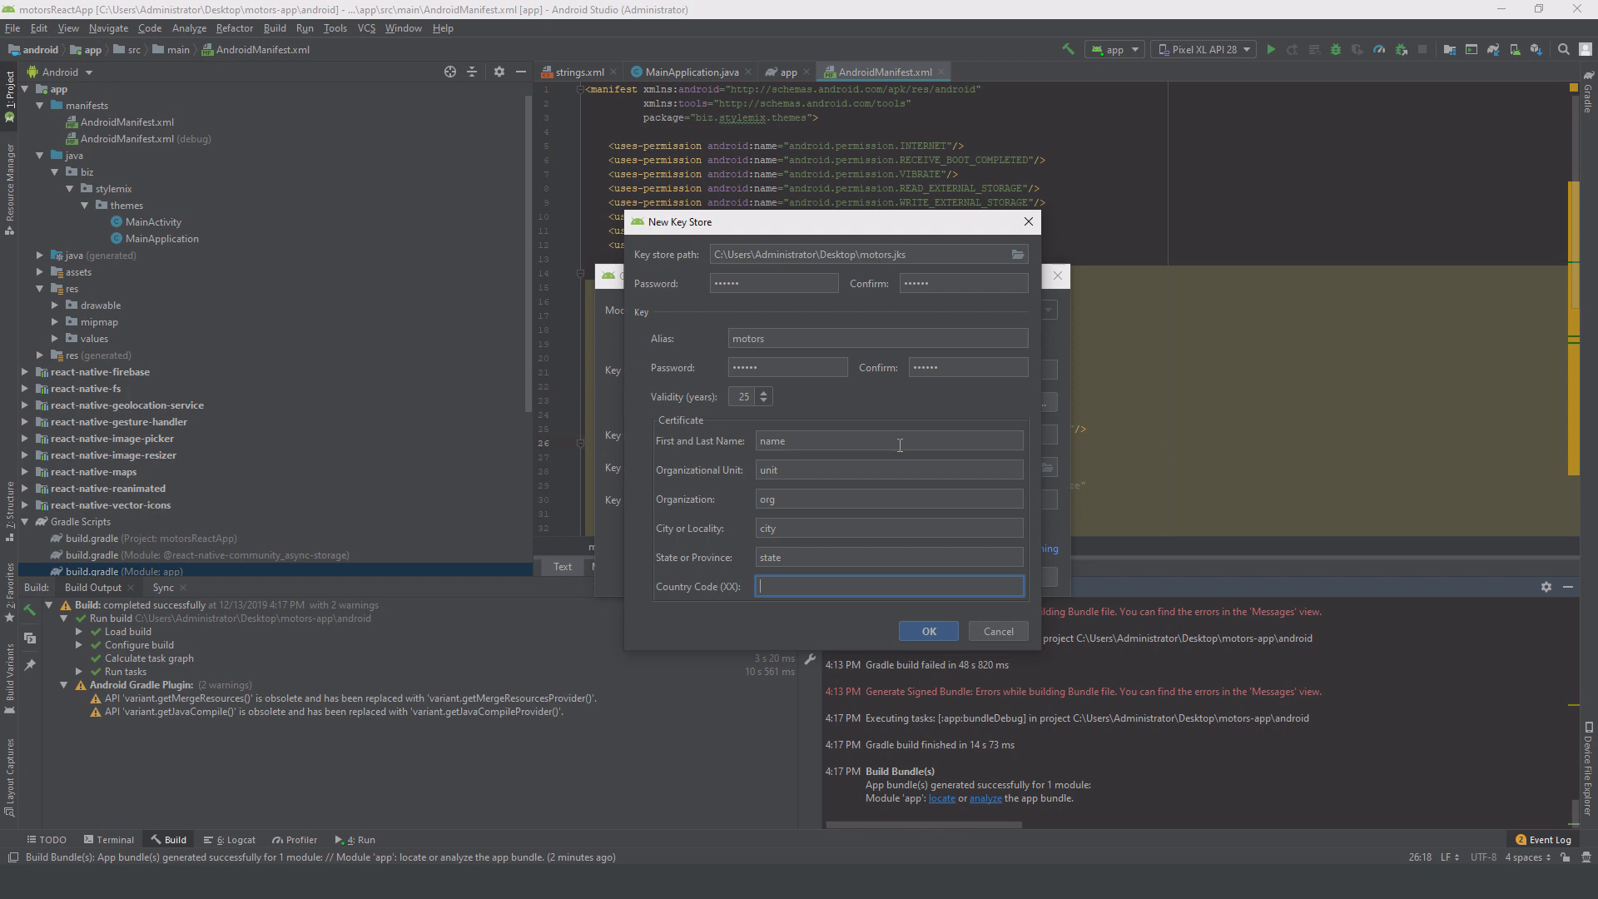
type("US")
left_click(916, 630)
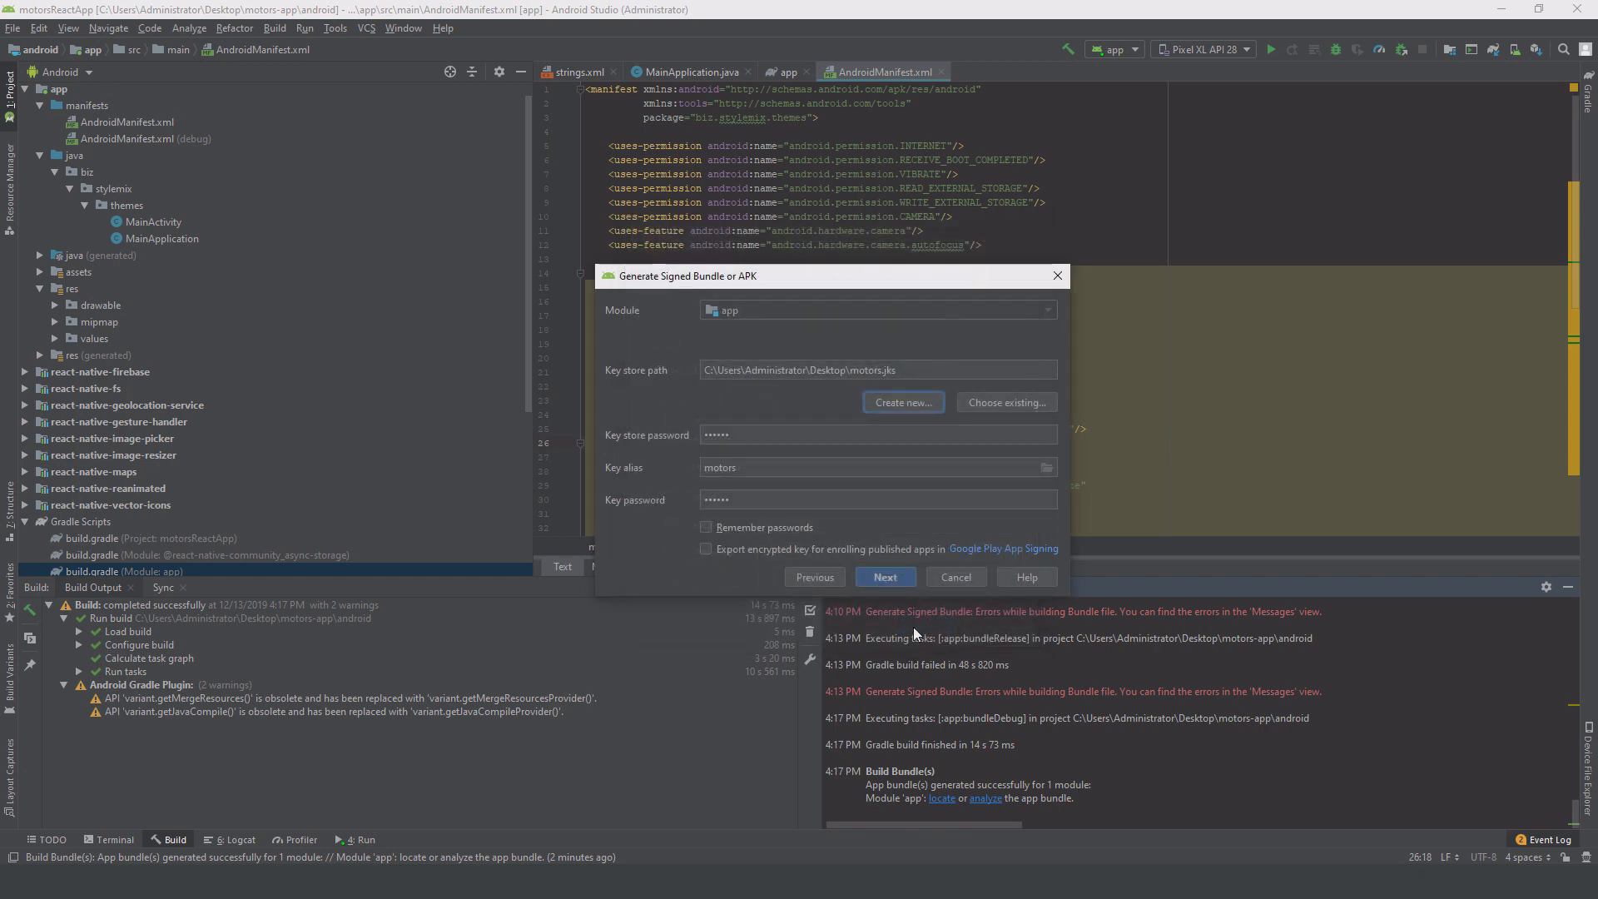
Step: Generate the signed app bundle for the release variant of module 'app', then open its output folder
left_click(880, 585)
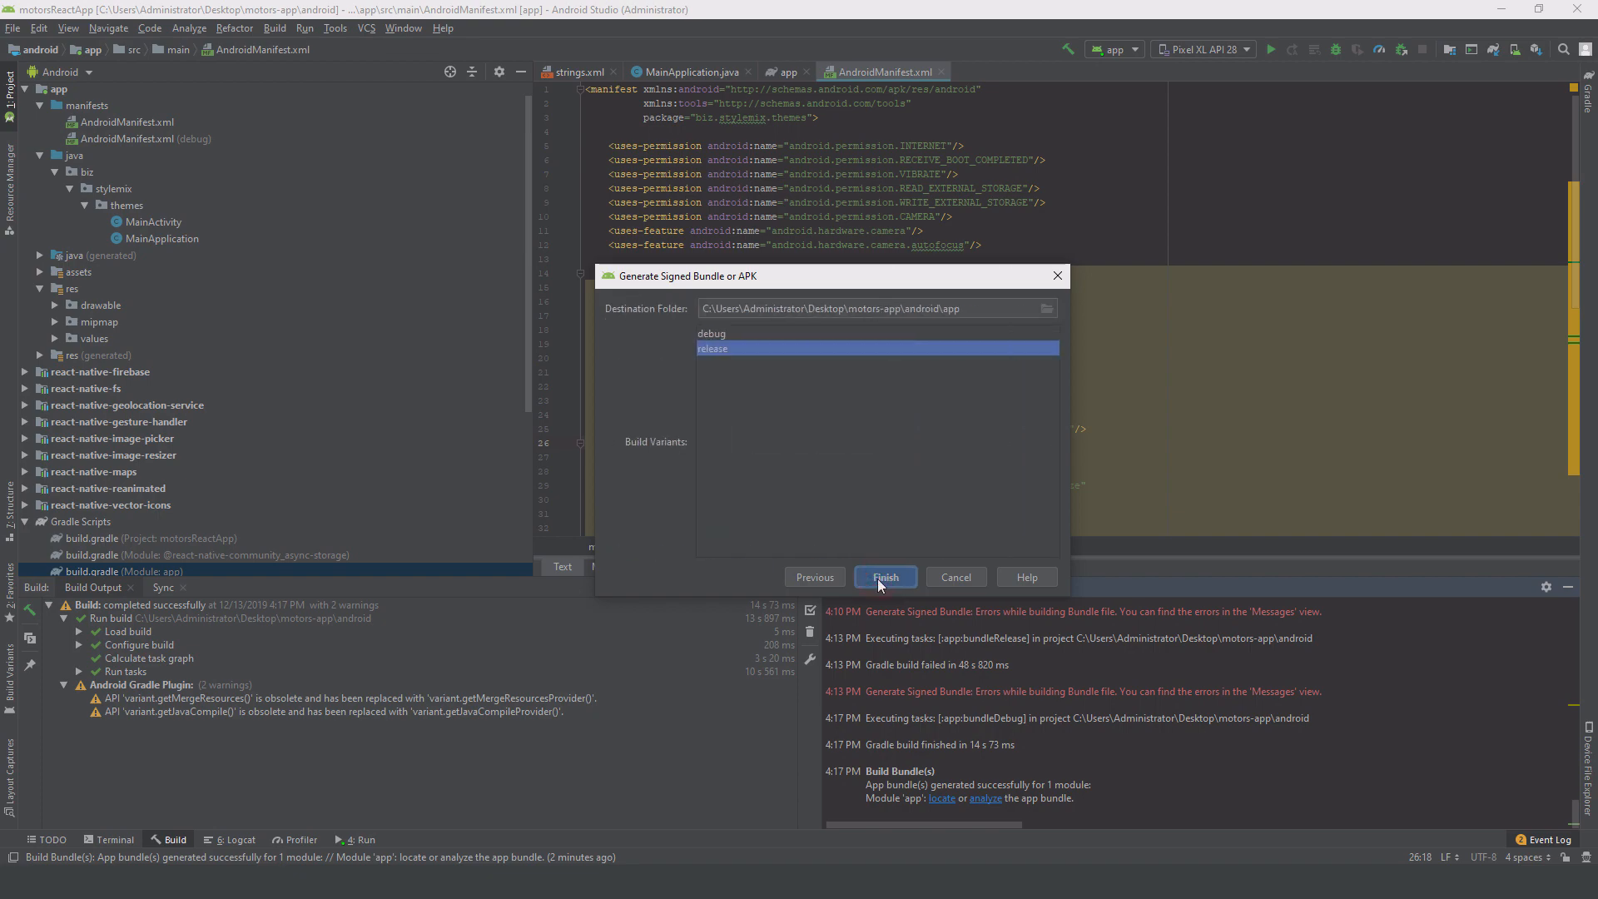
left_click(877, 578)
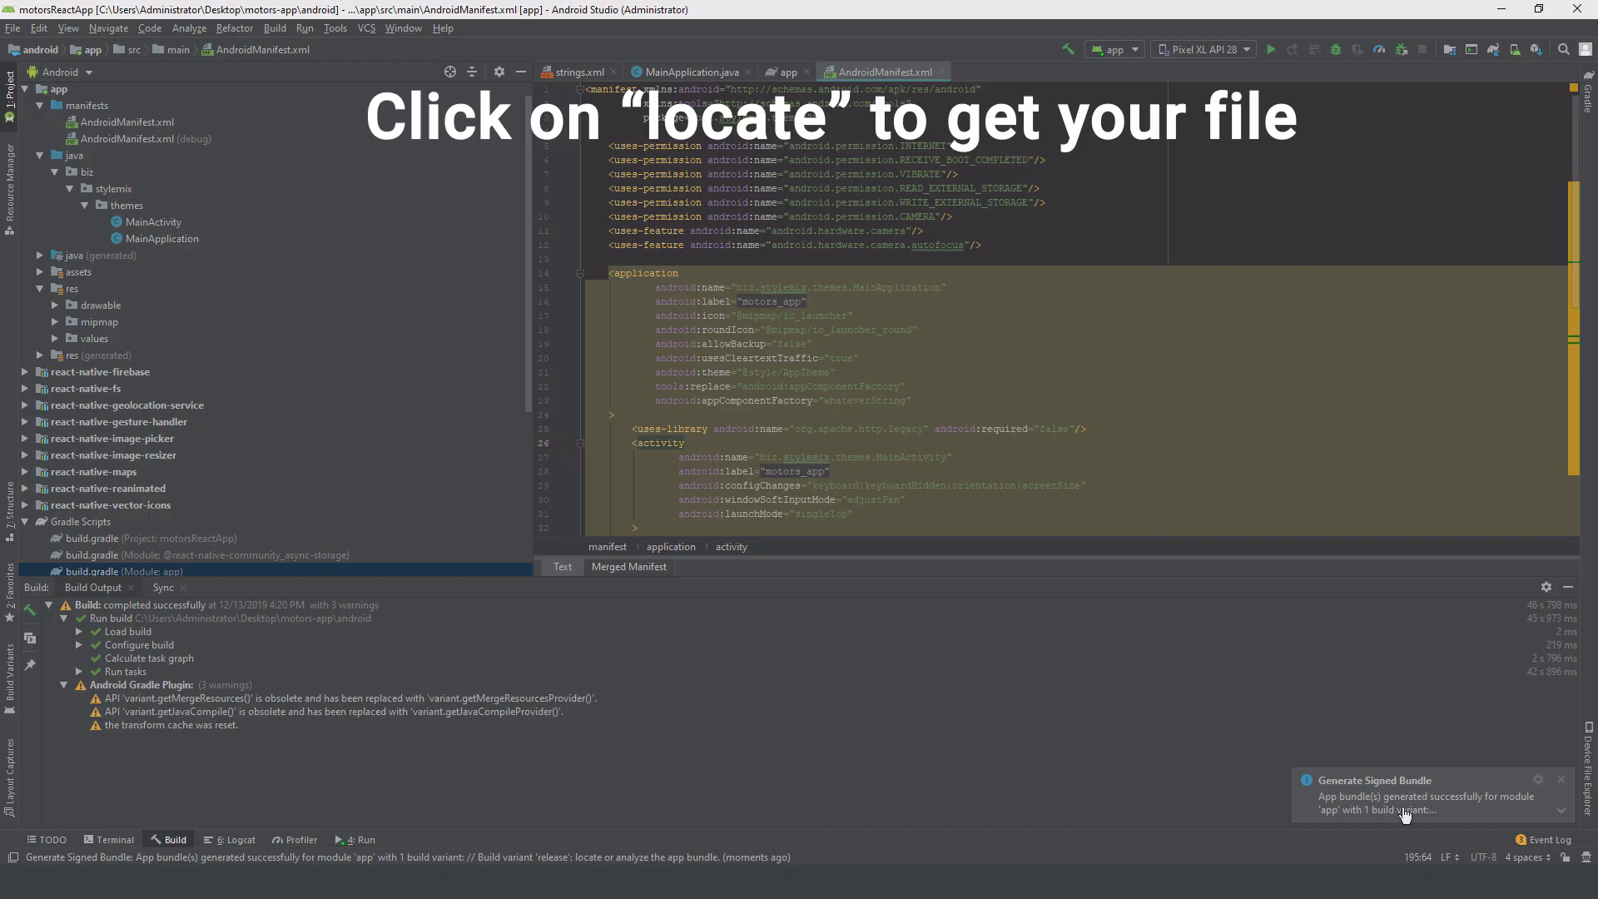
left_click(1561, 810)
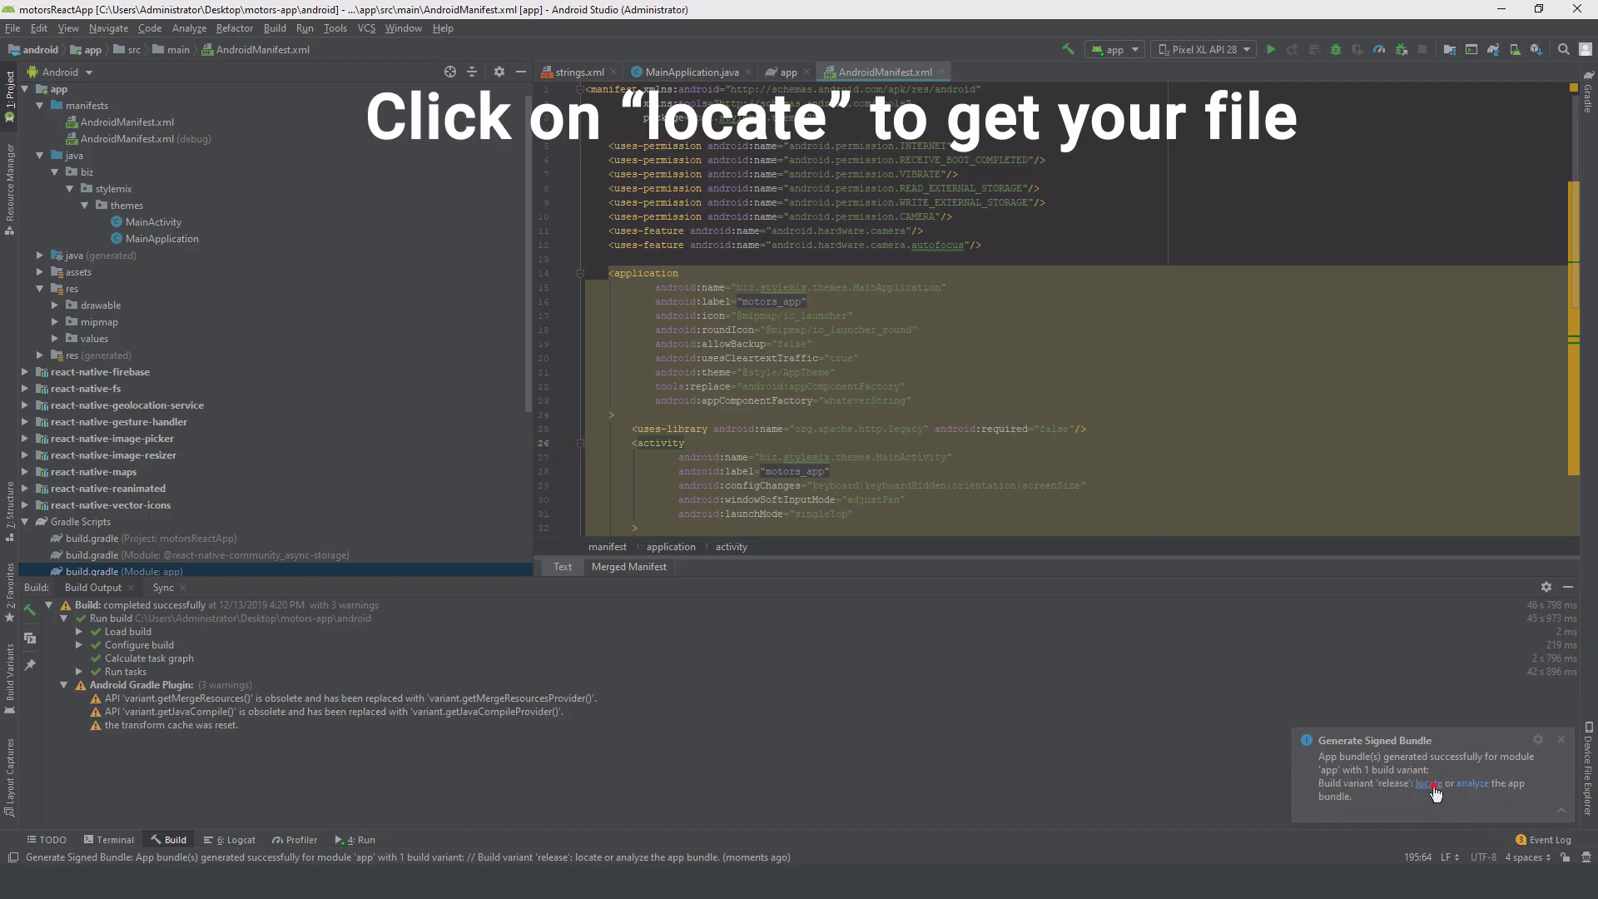
left_click(1430, 785)
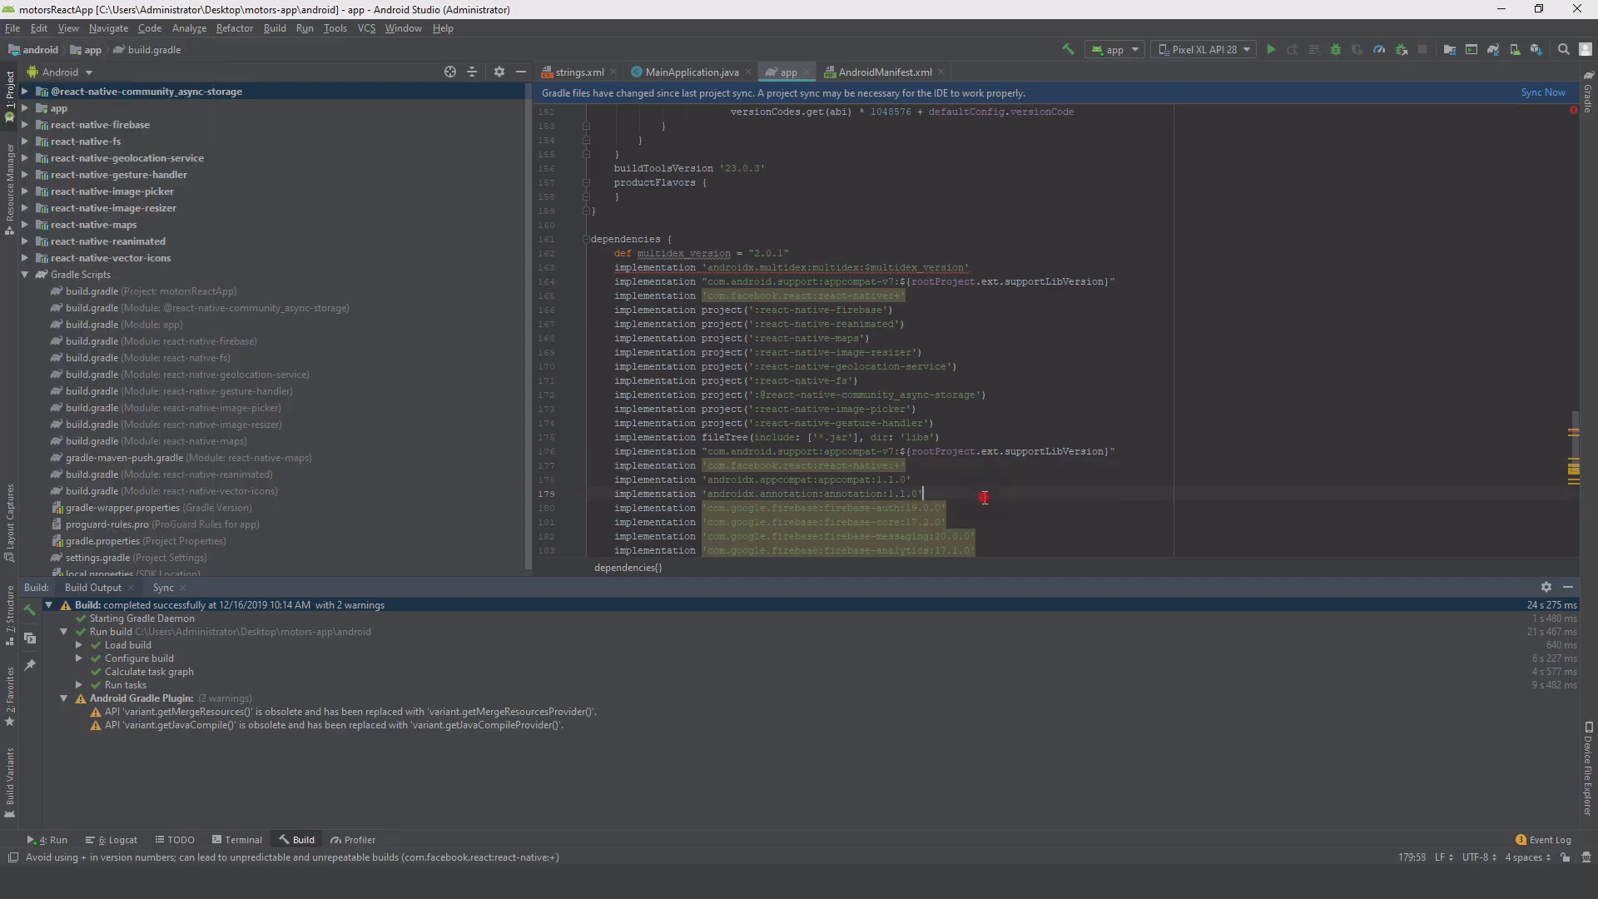
Step: Start a signed APK build and enter the key store password and the key password
left_click(275, 29)
left_click(333, 173)
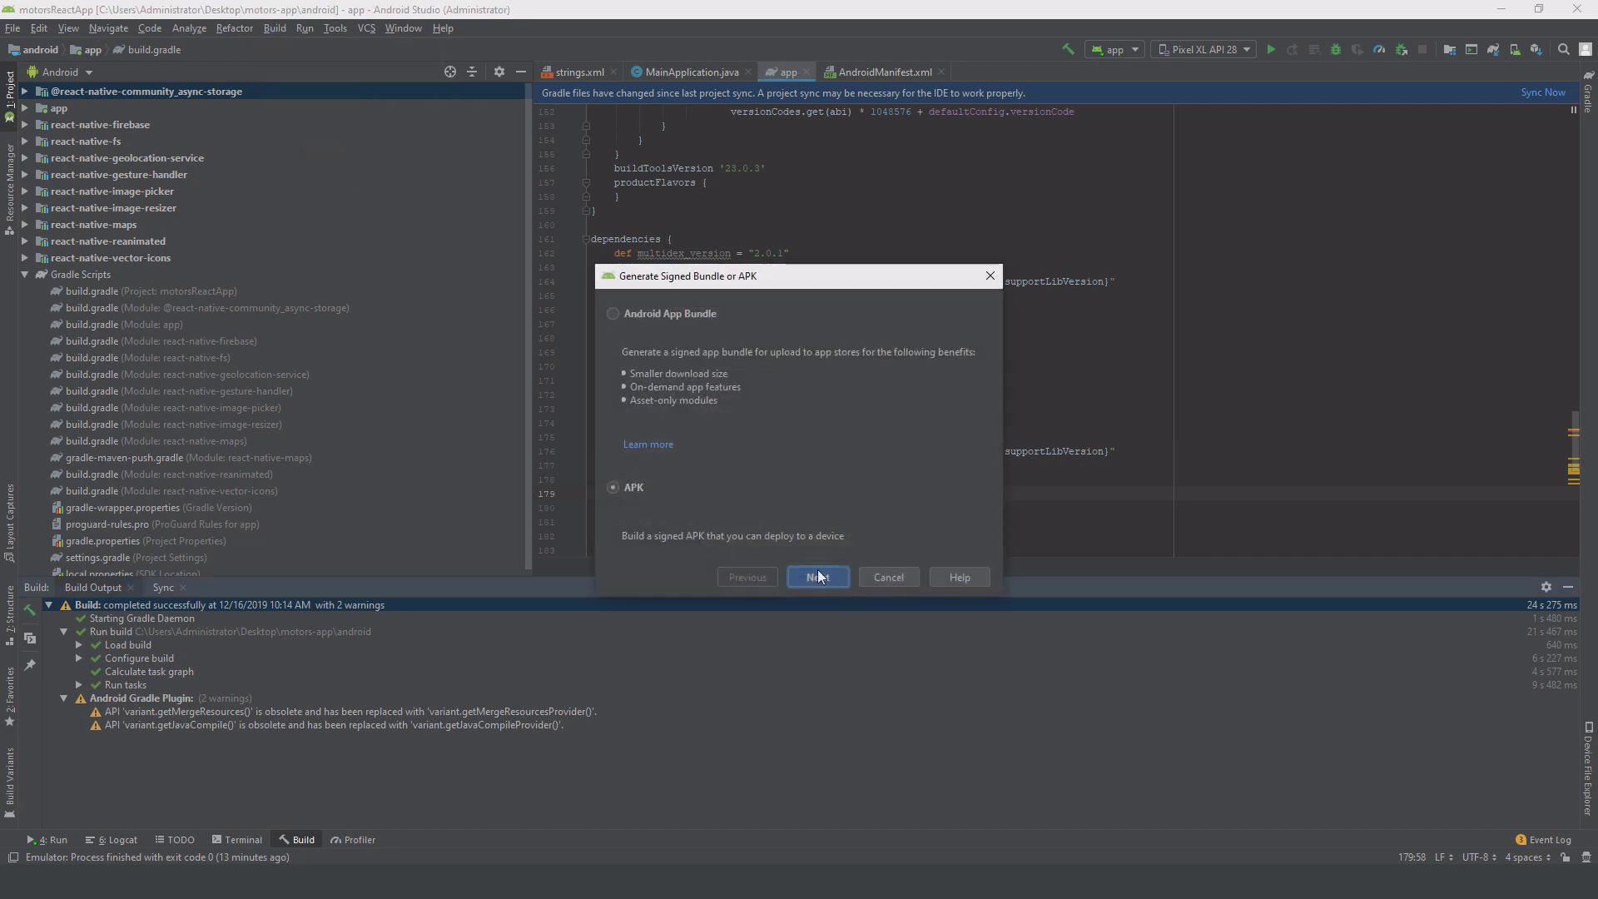
left_click(612, 487)
left_click(812, 574)
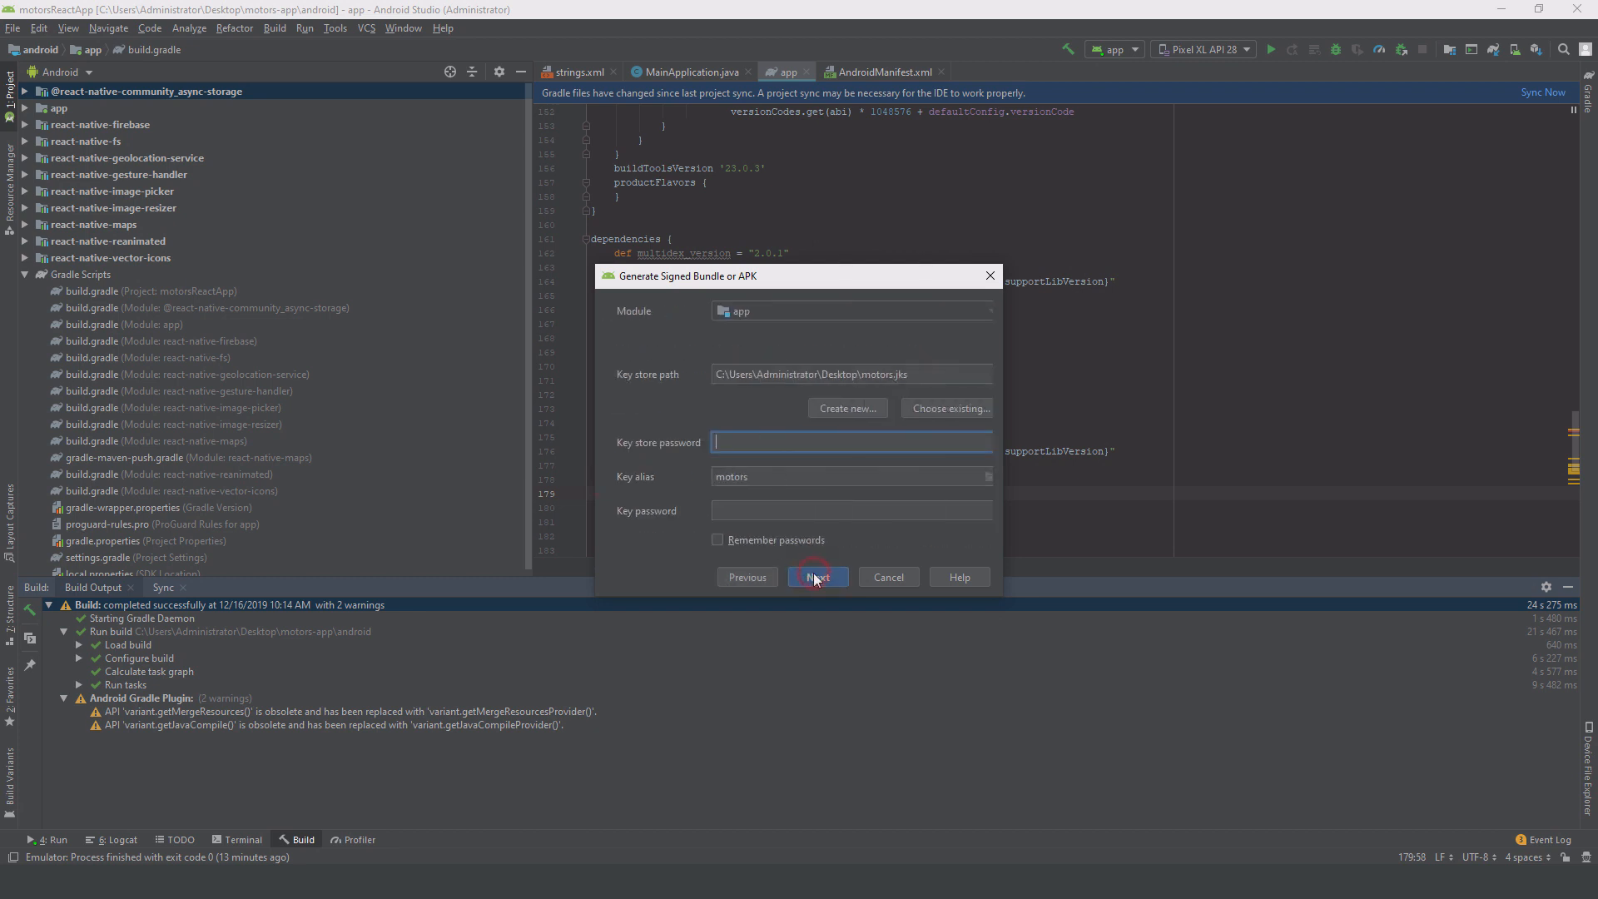
left_click(770, 455)
type("••")
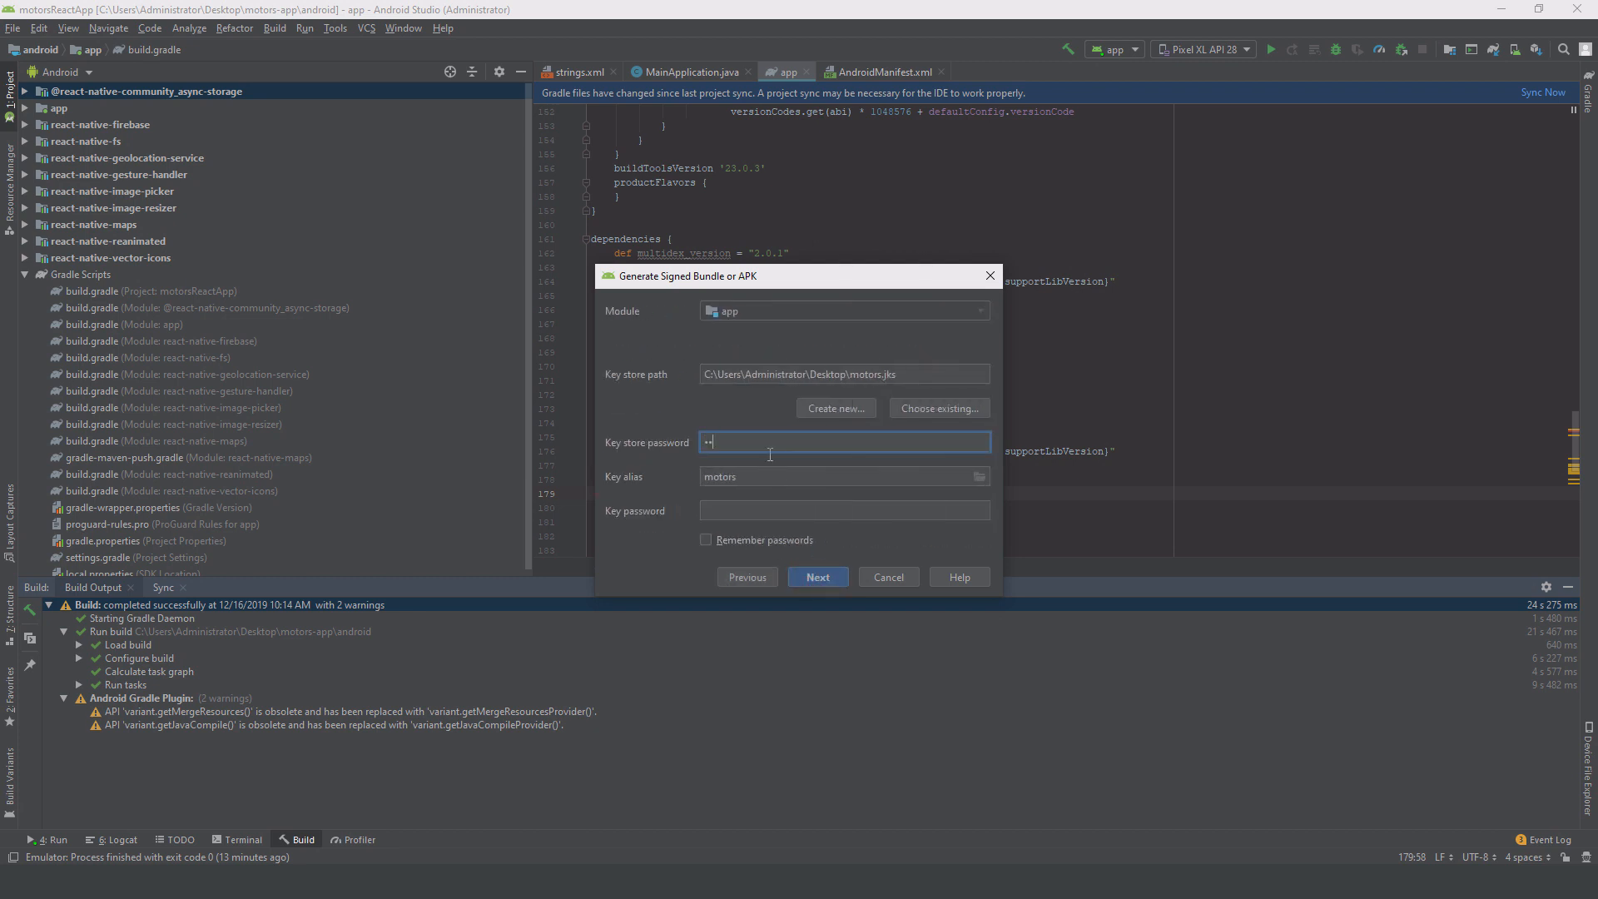
type("••••")
left_click(766, 510)
type("••••")
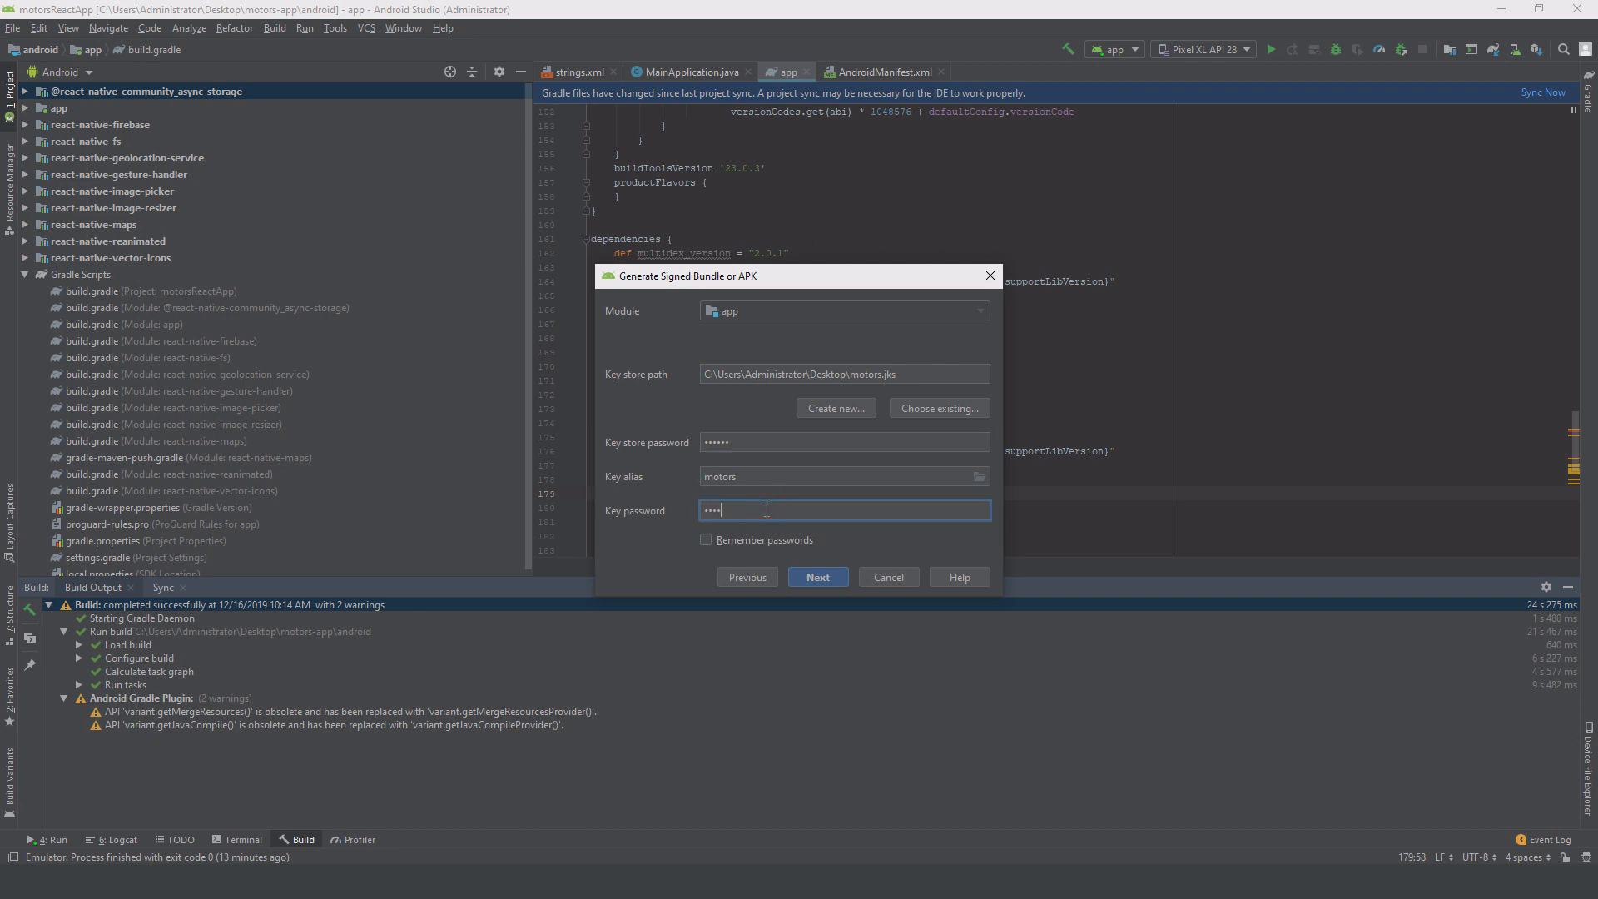
type("••")
Step: Build the release APK with V1 and V2 signatures and check app-release.apk in the release folder
left_click(809, 575)
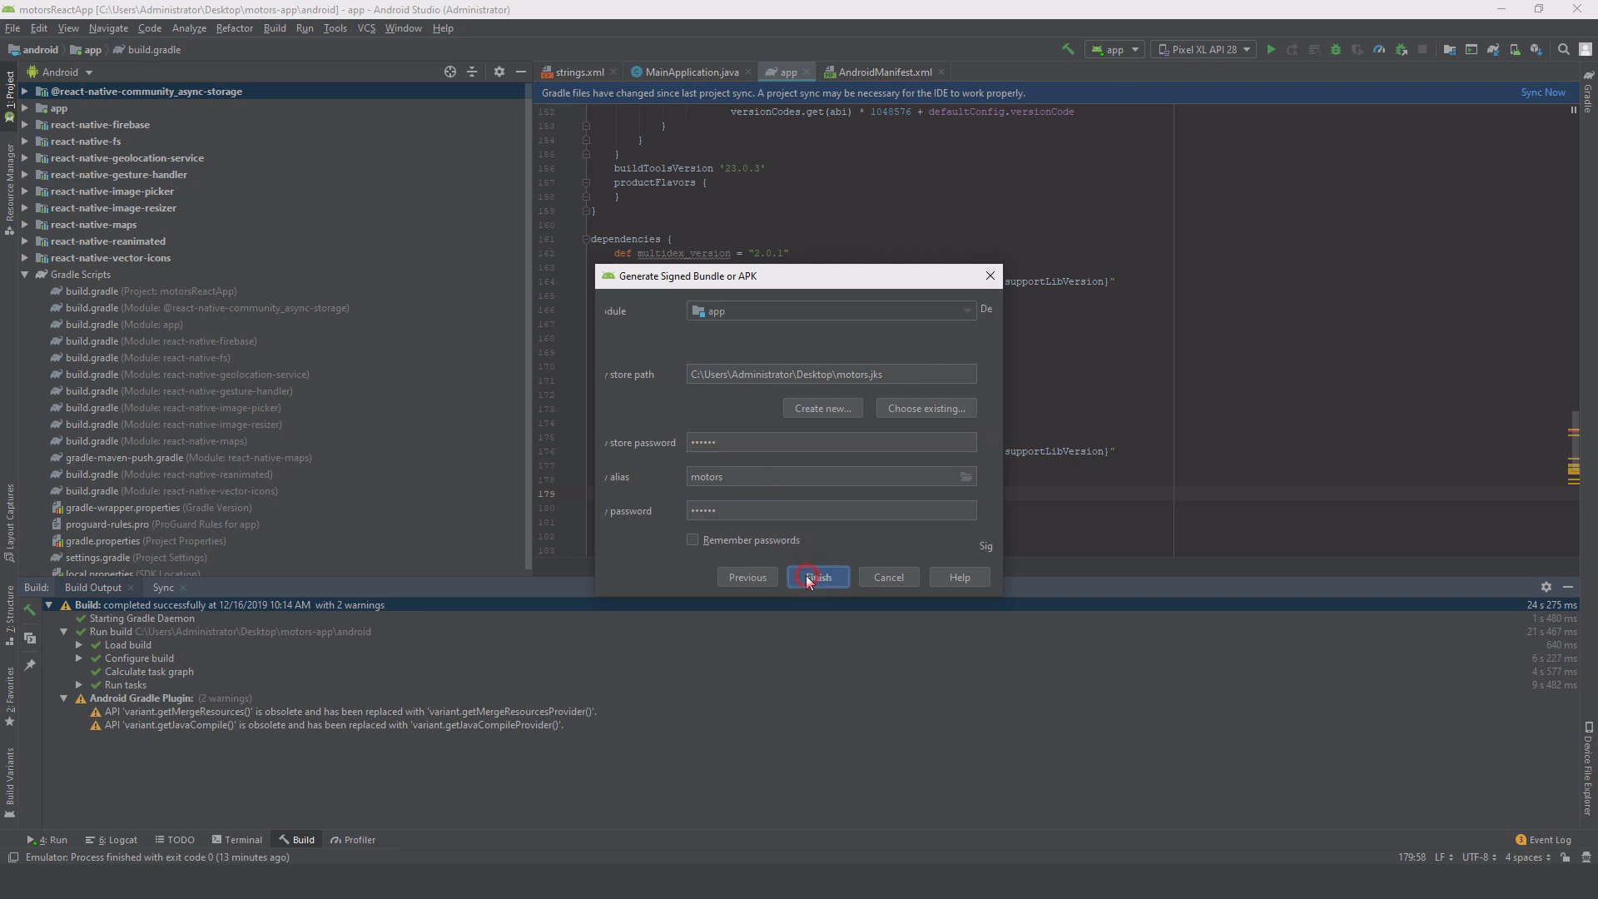
left_click(706, 546)
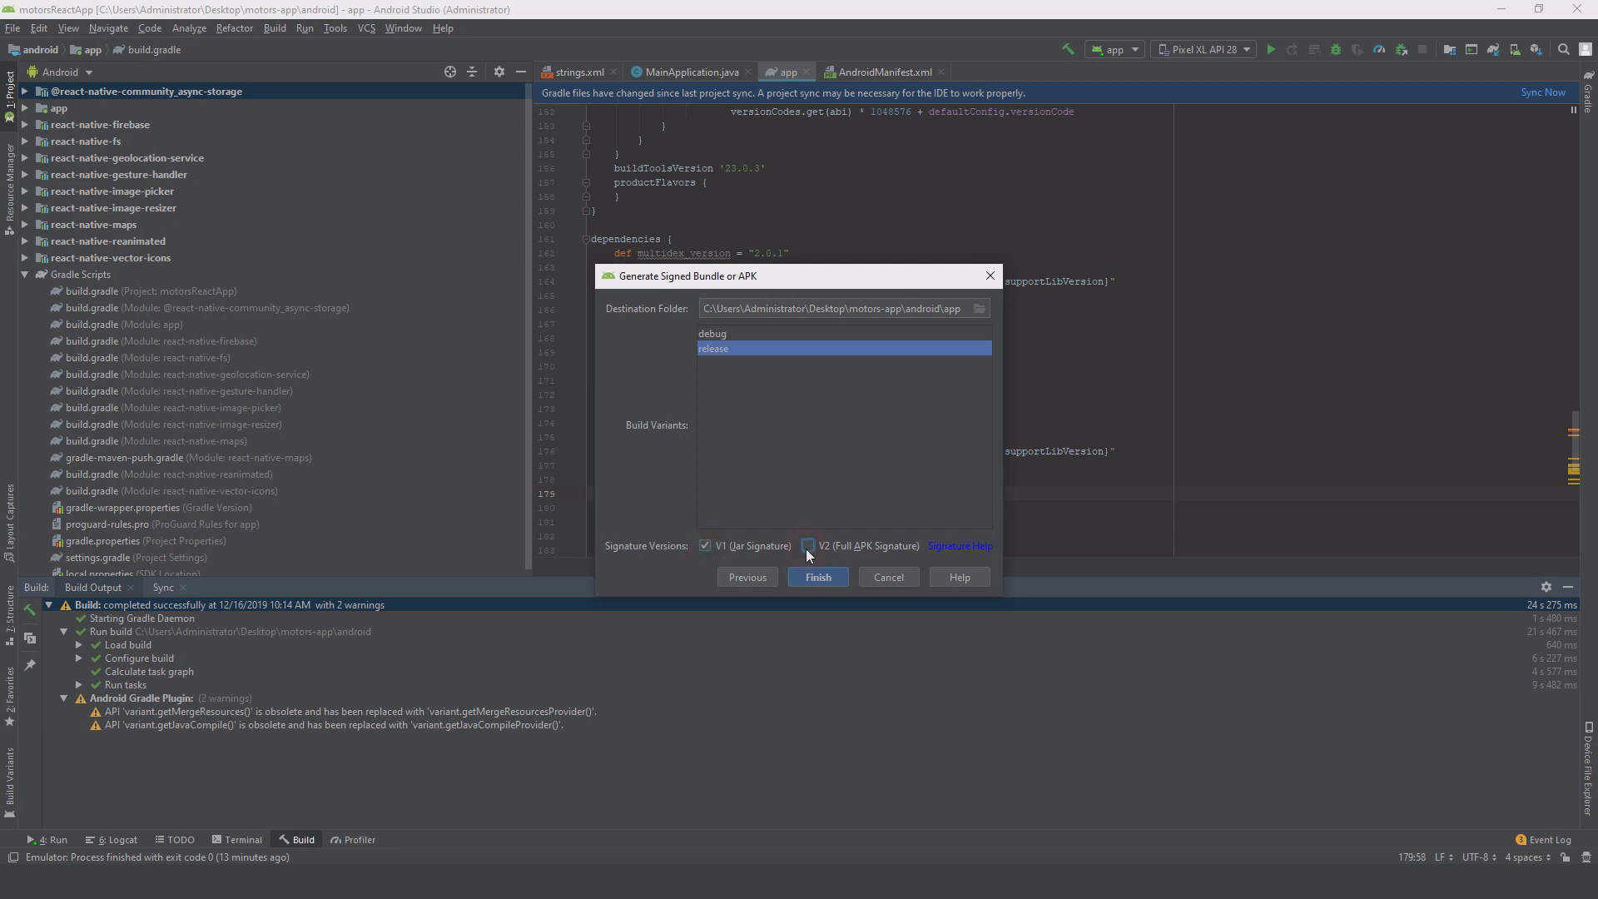
left_click(807, 546)
left_click(811, 579)
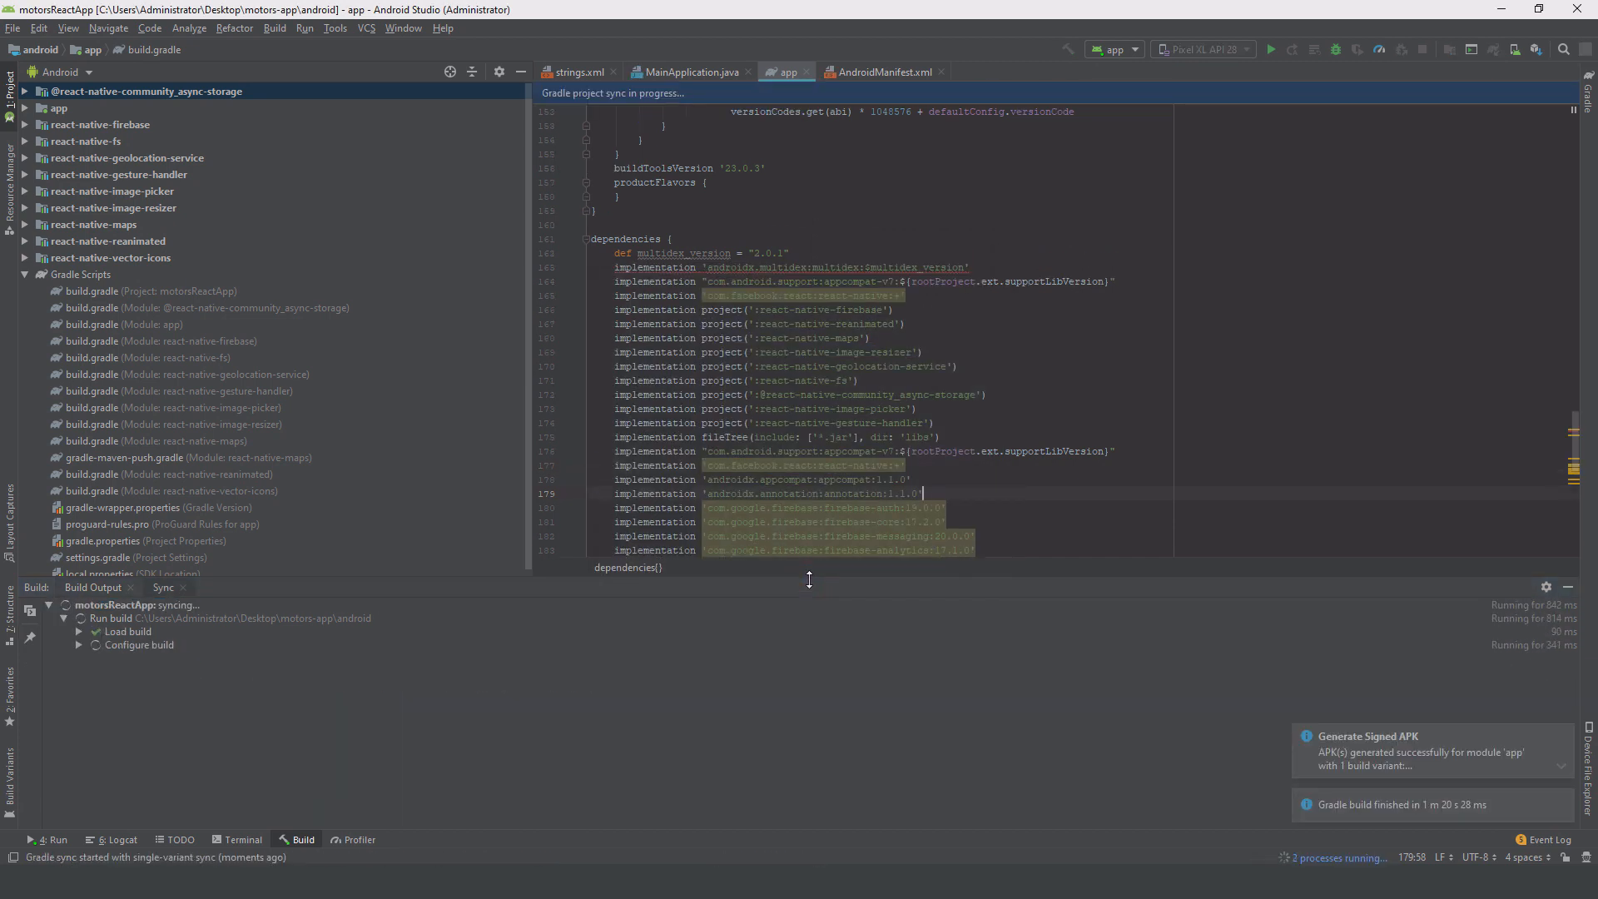
left_click(1392, 743)
left_click(1425, 752)
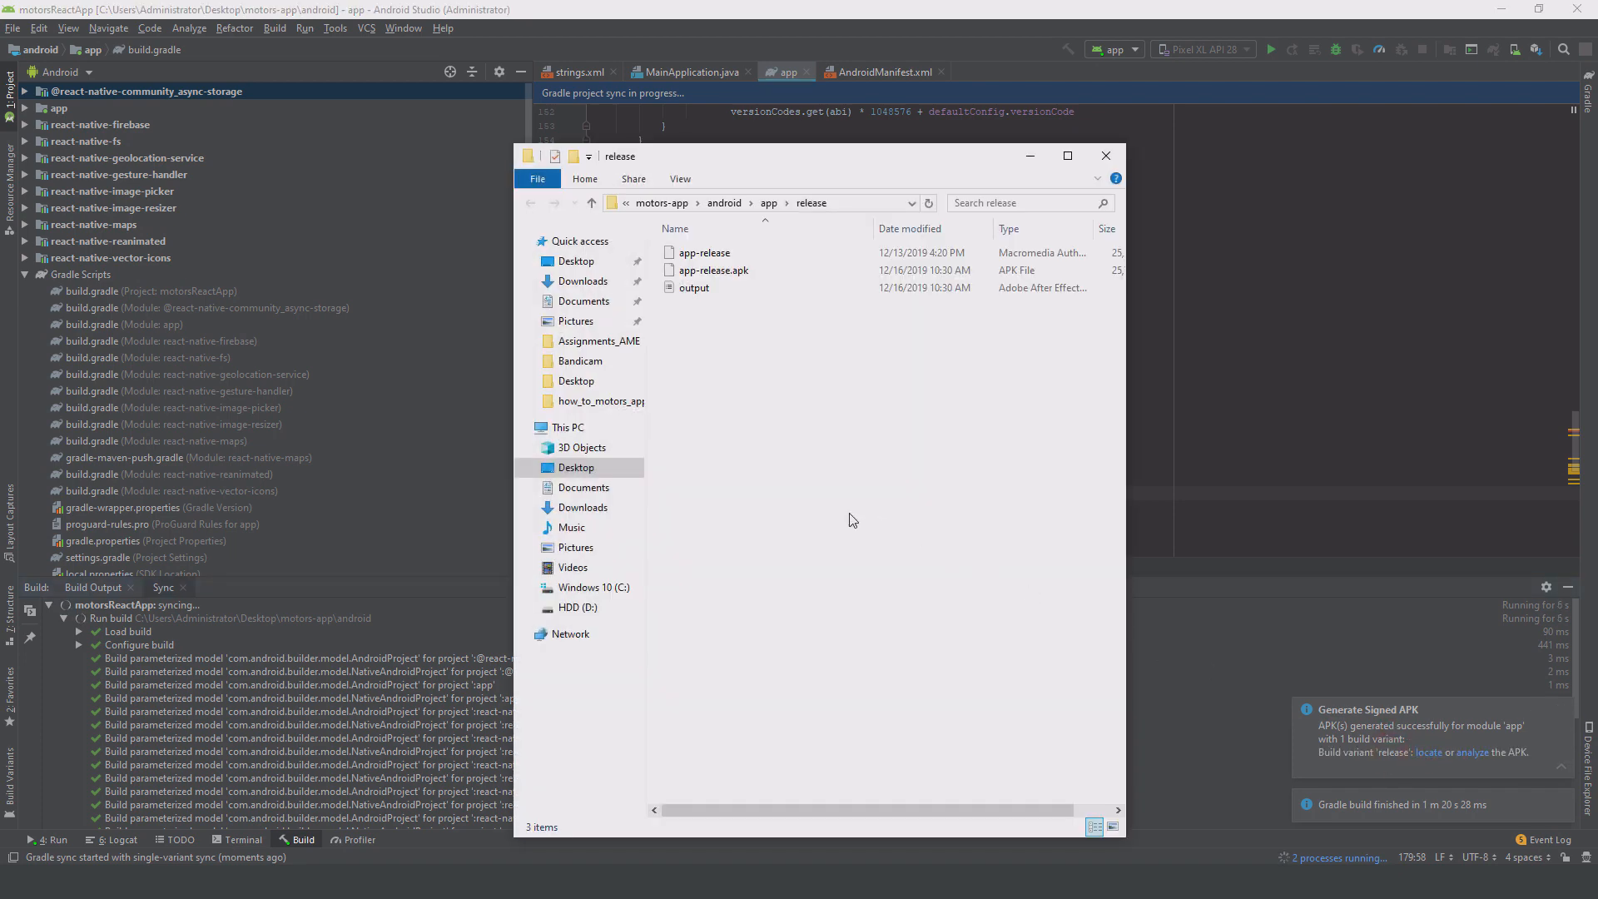
left_click(1106, 156)
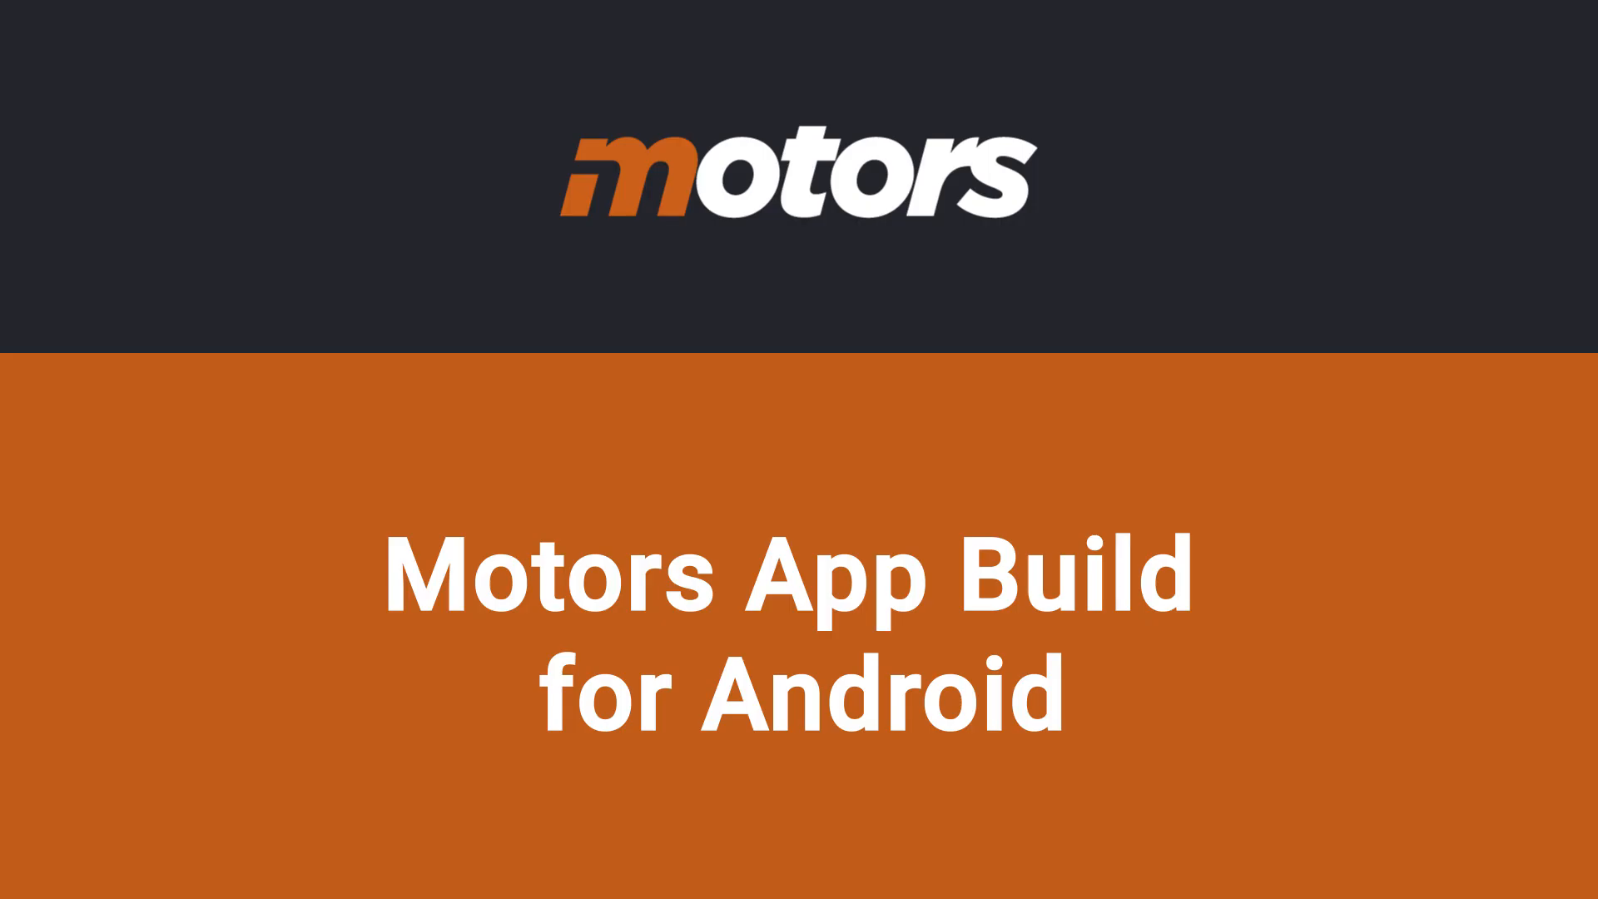